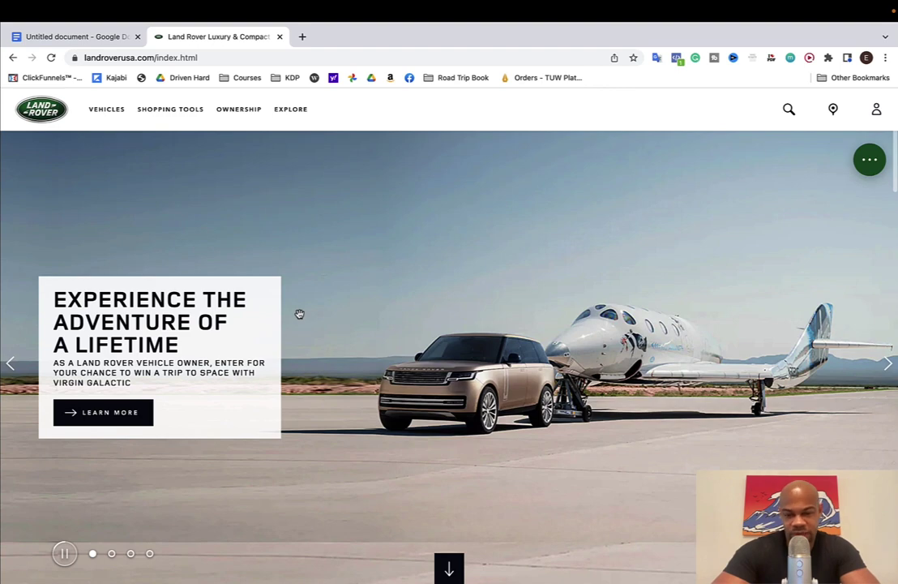
Swipe the homepage hero carousel over to The New Range Rover slide.
{"action": "left_click_drag", "start_coordinate": [299, 314], "coordinate": [33, 436]}
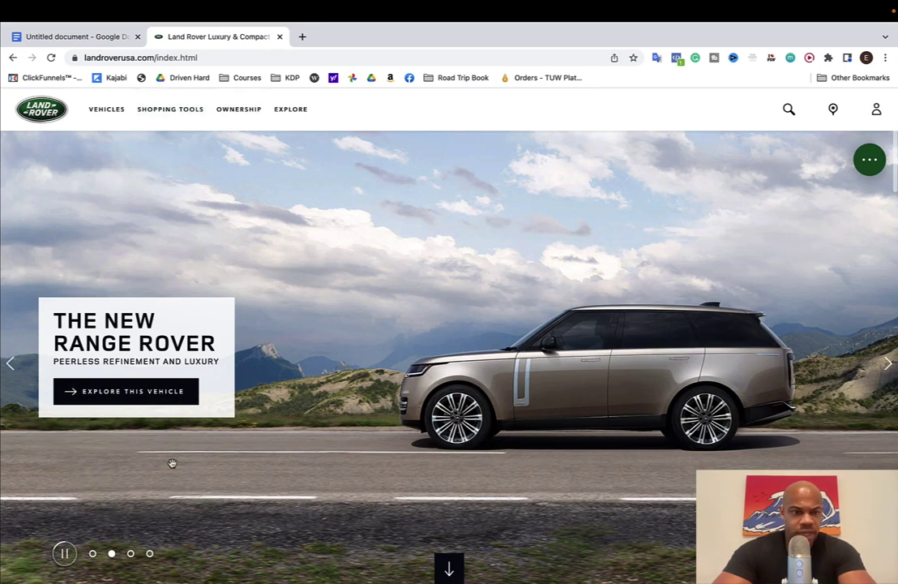
Open the New Range Rover vehicle page, scroll through its sections, and return to the top.
{"action": "left_click", "coordinate": [132, 390]}
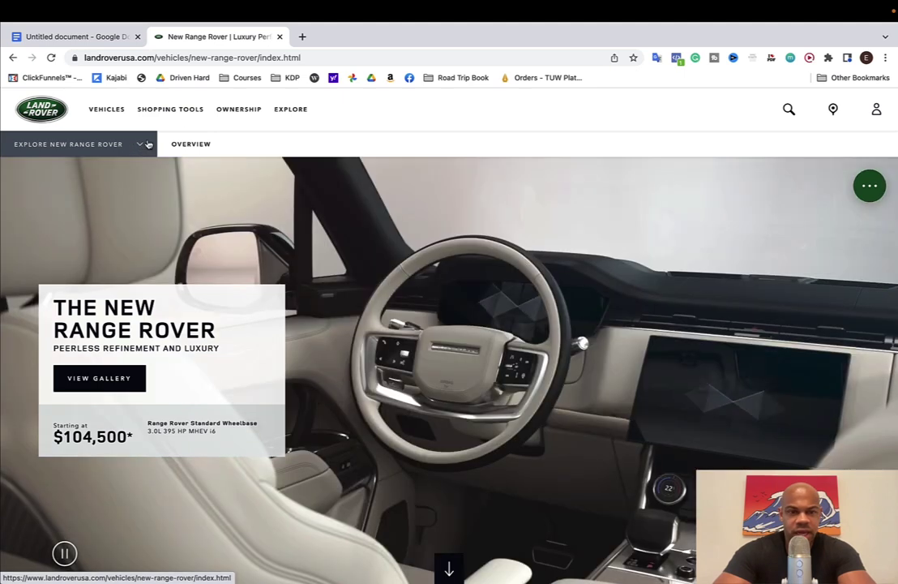
{"action": "left_click", "coordinate": [89, 144]}
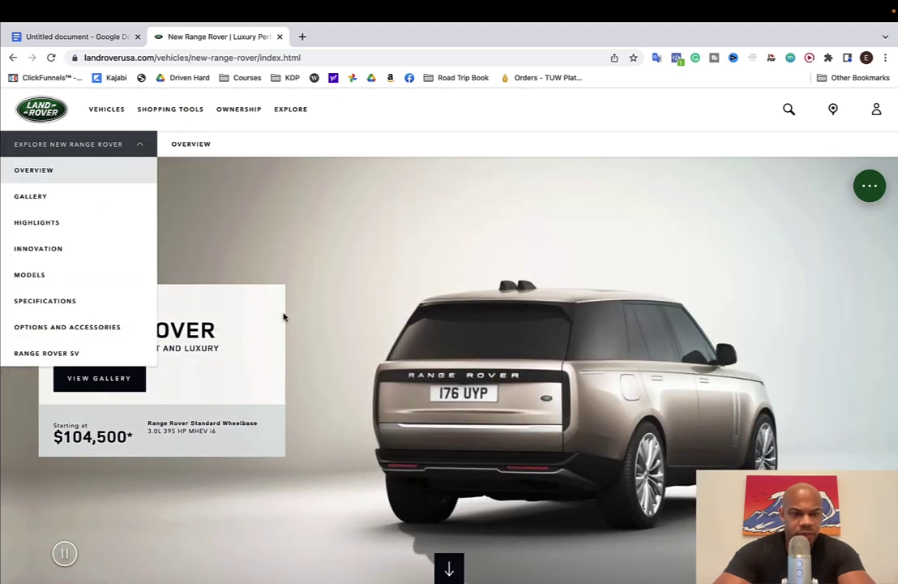
{"action": "scroll", "coordinate": [593, 331], "scroll_direction": "down", "scroll_amount": 3}
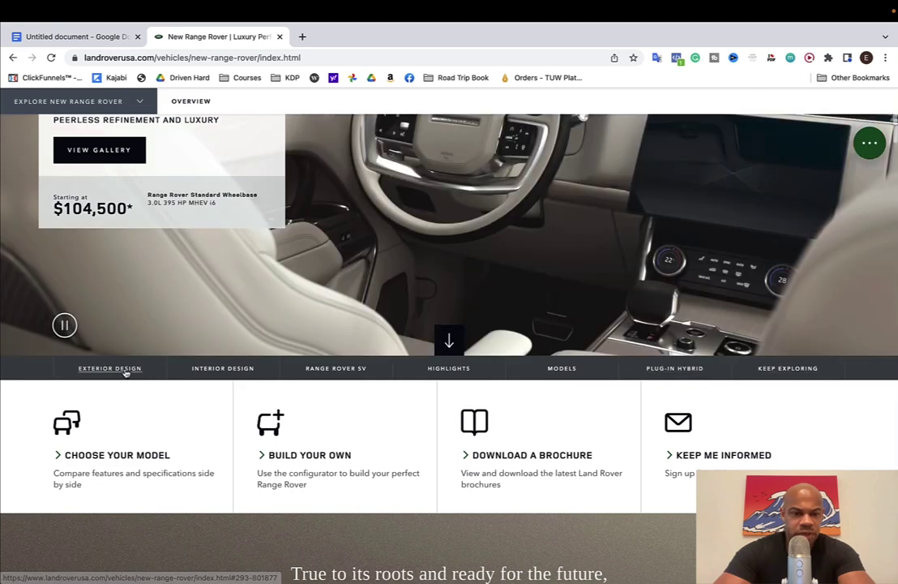
{"action": "scroll", "coordinate": [217, 395], "scroll_direction": "down", "scroll_amount": 3}
{"action": "scroll", "coordinate": [217, 395], "scroll_direction": "down", "scroll_amount": 10}
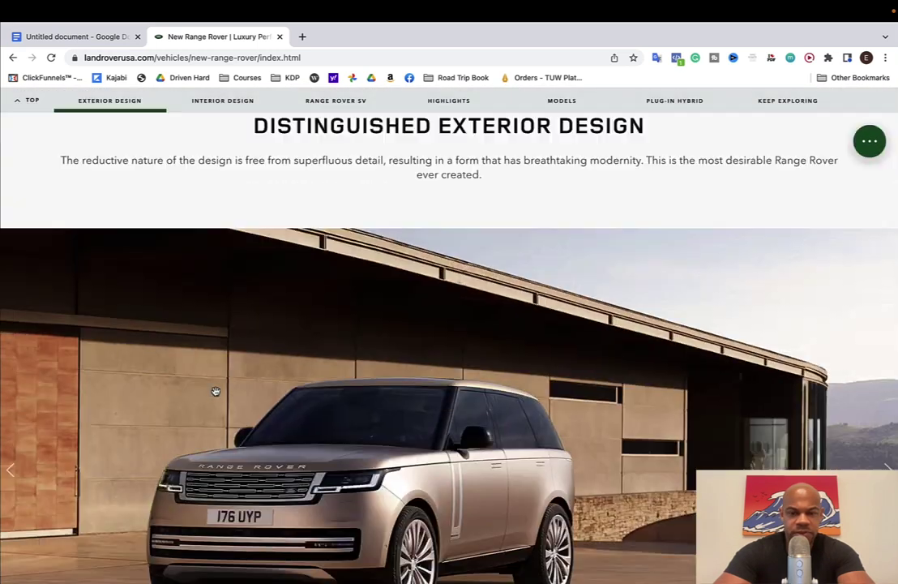
{"action": "scroll", "coordinate": [216, 395], "scroll_direction": "down", "scroll_amount": 1}
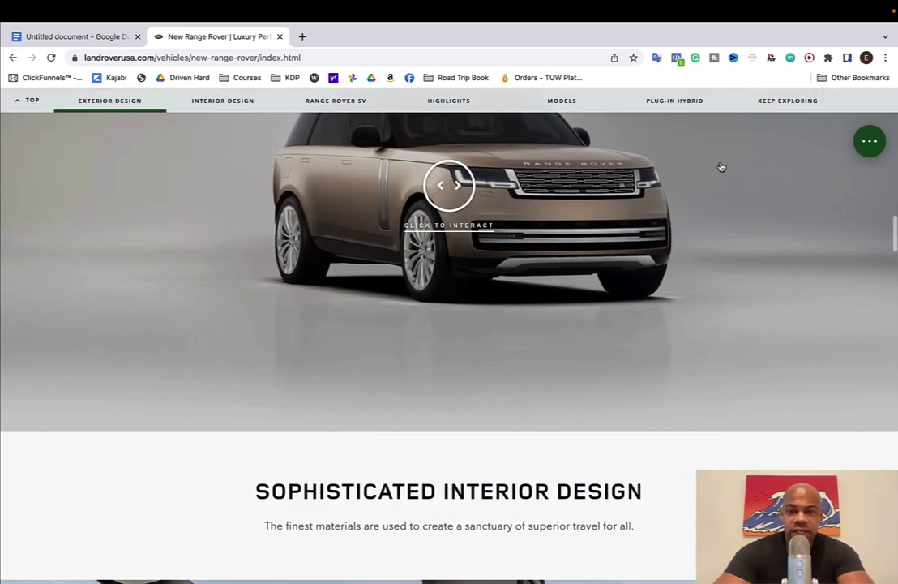
{"action": "left_click", "coordinate": [18, 101]}
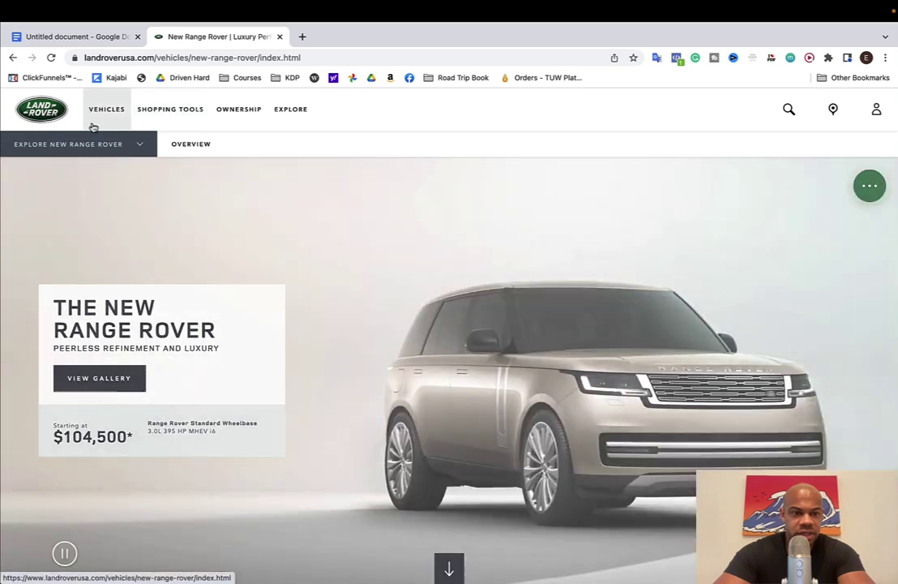
Reopen The New Range Rover from the Vehicles menu and show its model options.
{"action": "left_click", "coordinate": [92, 121]}
{"action": "left_click", "coordinate": [92, 207]}
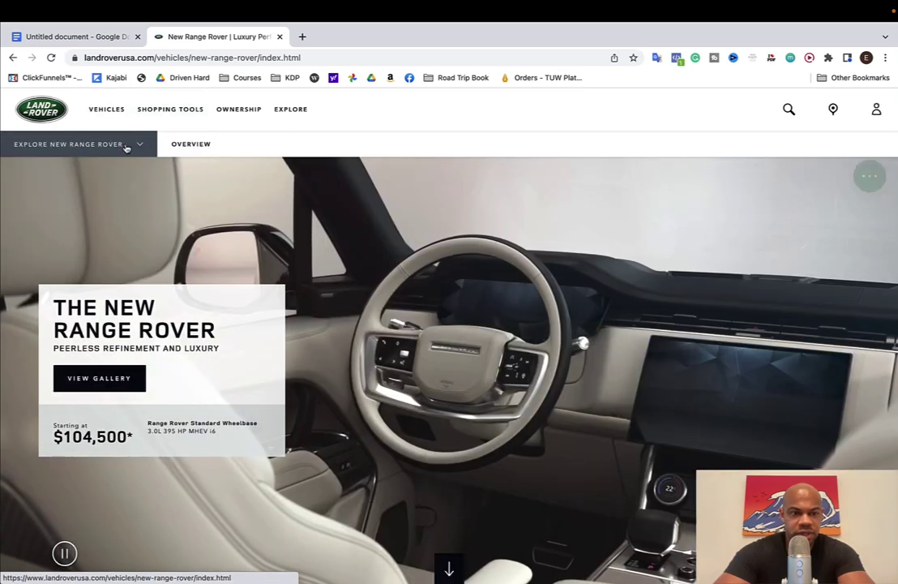
{"action": "left_click", "coordinate": [104, 146]}
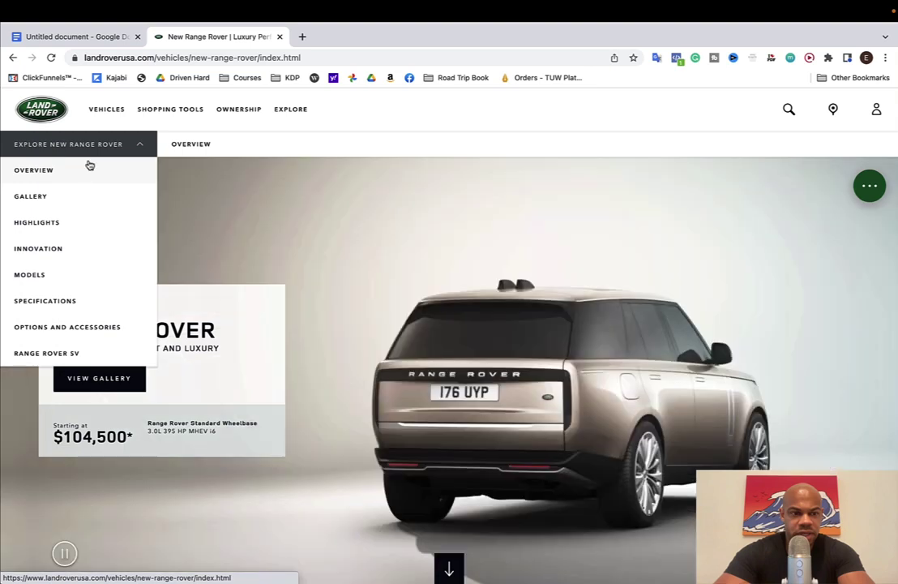
{"action": "left_click", "coordinate": [106, 111]}
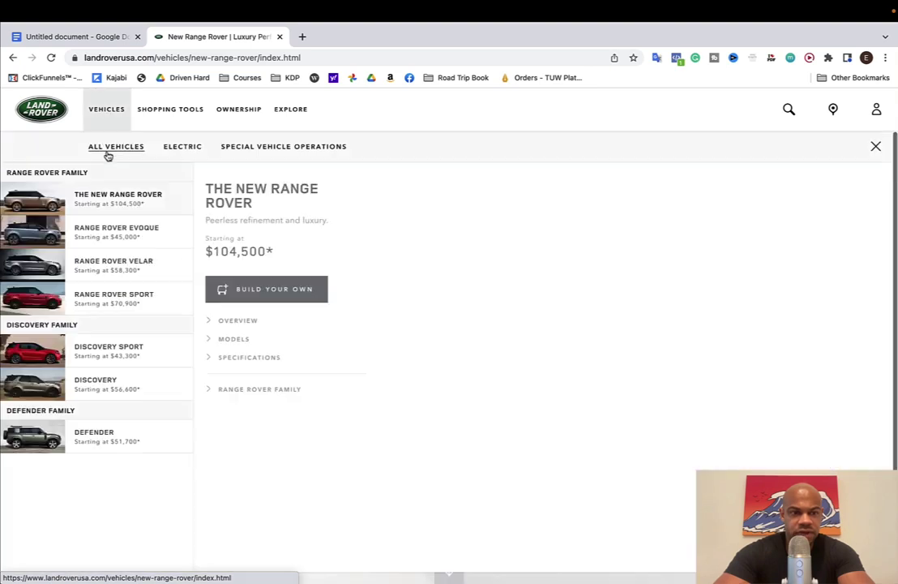
Start the New Range Rover build and dismiss the Important Notice to reveal the bodystyles.
{"action": "left_click", "coordinate": [271, 297]}
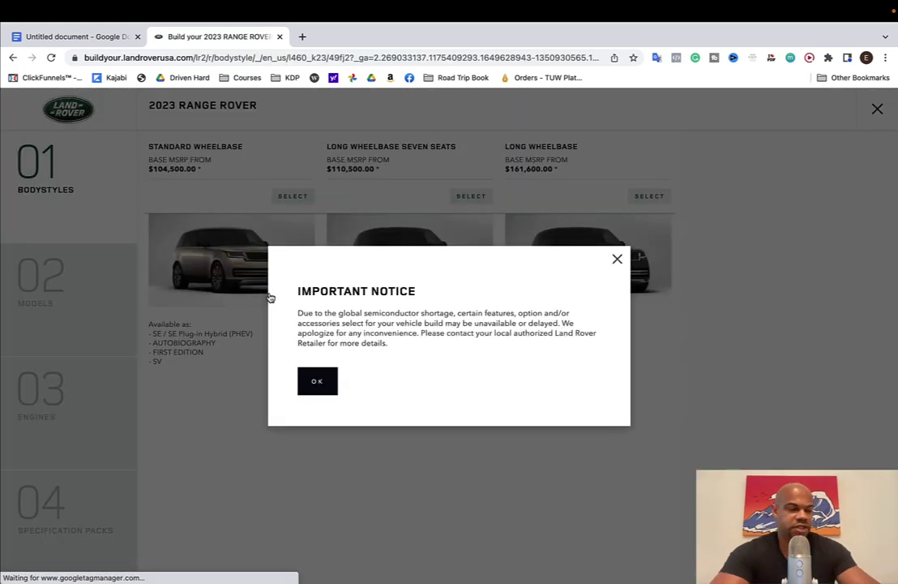
{"action": "left_click", "coordinate": [316, 380]}
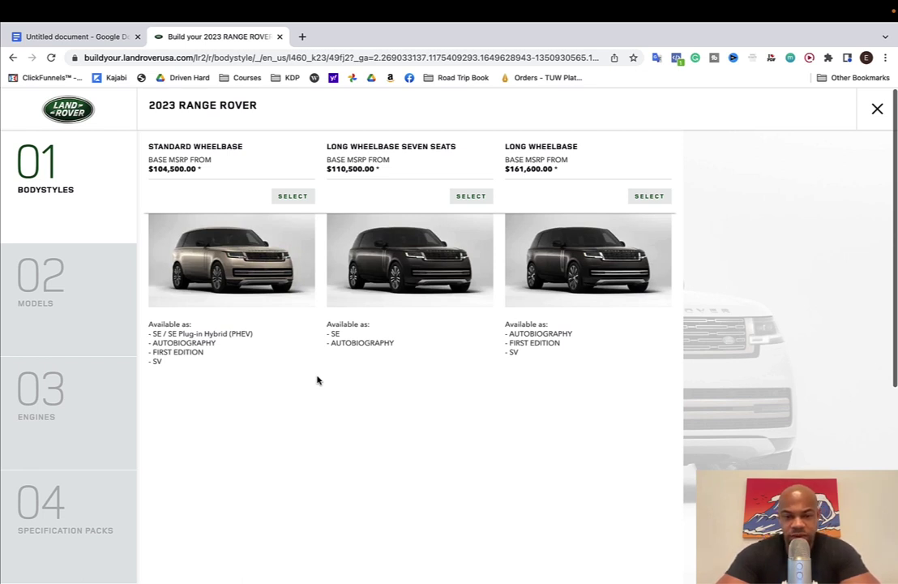
Select Standard Wheelbase and scroll through Range Rover, Autobiography, First Edition and SV models.
{"action": "left_click", "coordinate": [283, 200]}
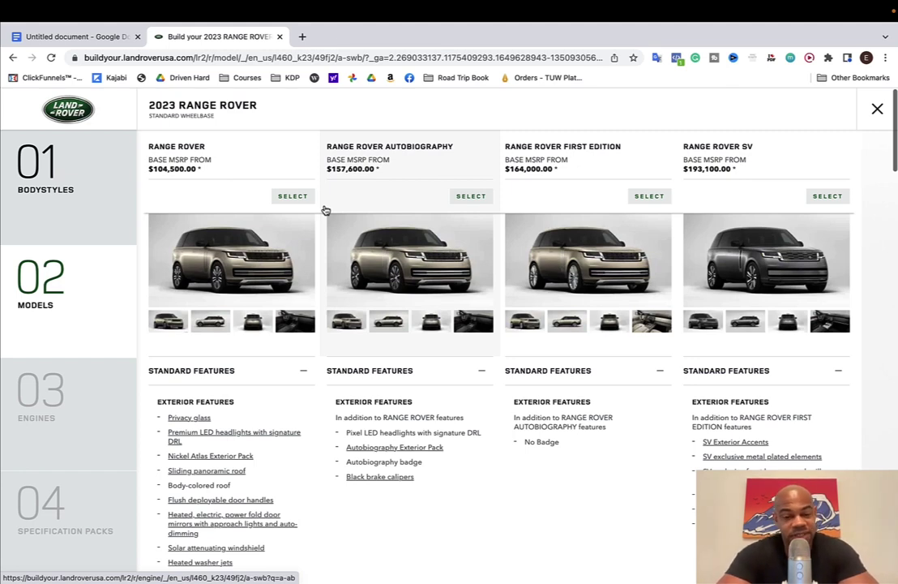
{"action": "scroll", "coordinate": [325, 209], "scroll_direction": "down", "scroll_amount": 1}
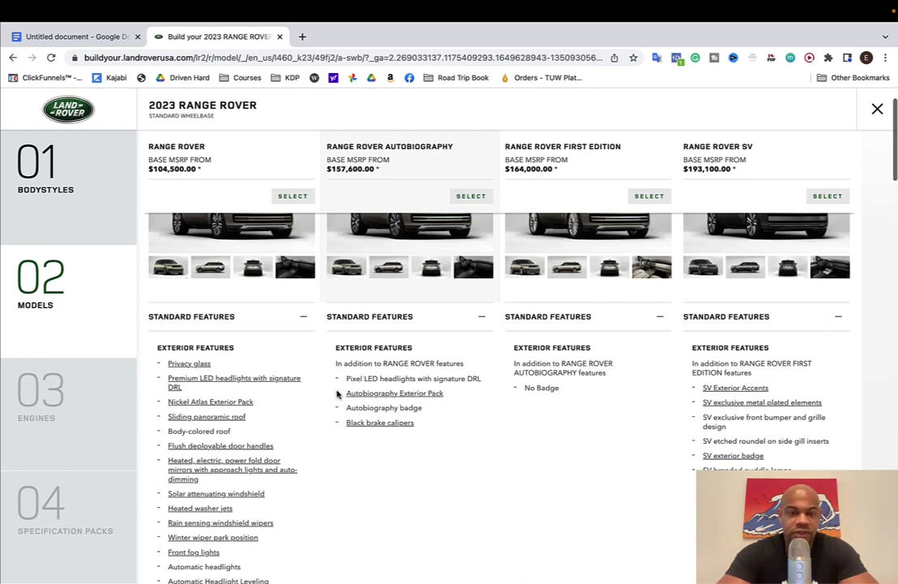
{"action": "scroll", "coordinate": [398, 375], "scroll_direction": "up", "scroll_amount": 1}
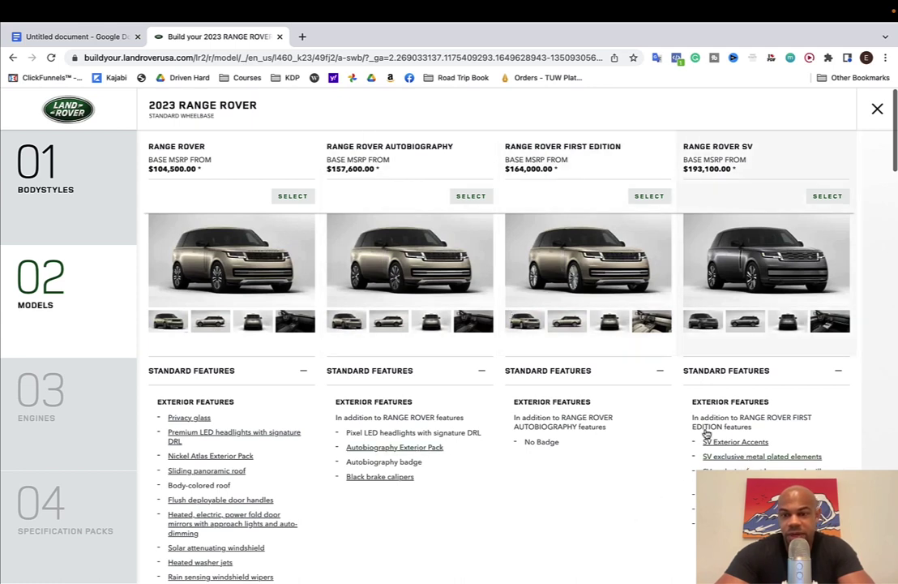
{"action": "scroll", "coordinate": [713, 465], "scroll_direction": "down", "scroll_amount": 1}
{"action": "scroll", "coordinate": [497, 364], "scroll_direction": "down", "scroll_amount": 2}
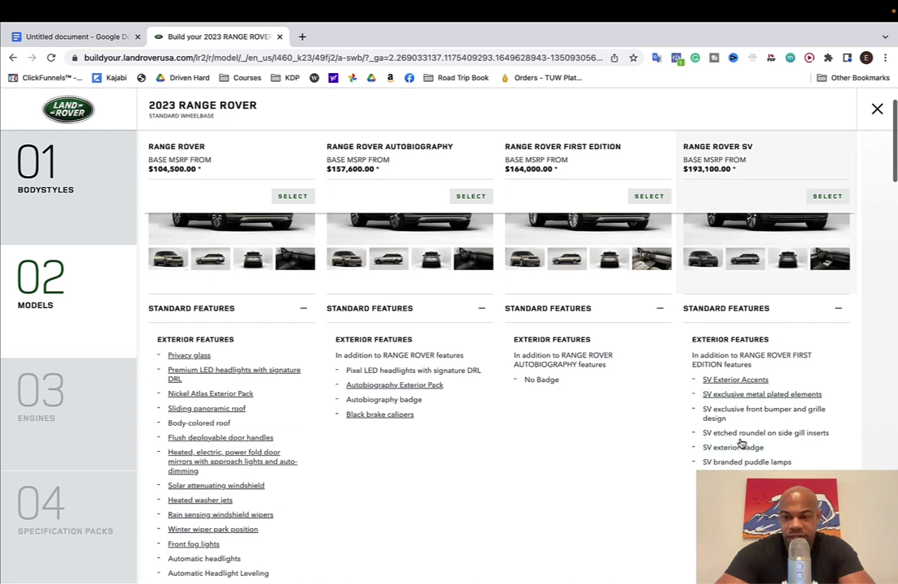
{"action": "scroll", "coordinate": [744, 466], "scroll_direction": "up", "scroll_amount": 1}
{"action": "scroll", "coordinate": [796, 386], "scroll_direction": "up", "scroll_amount": 1}
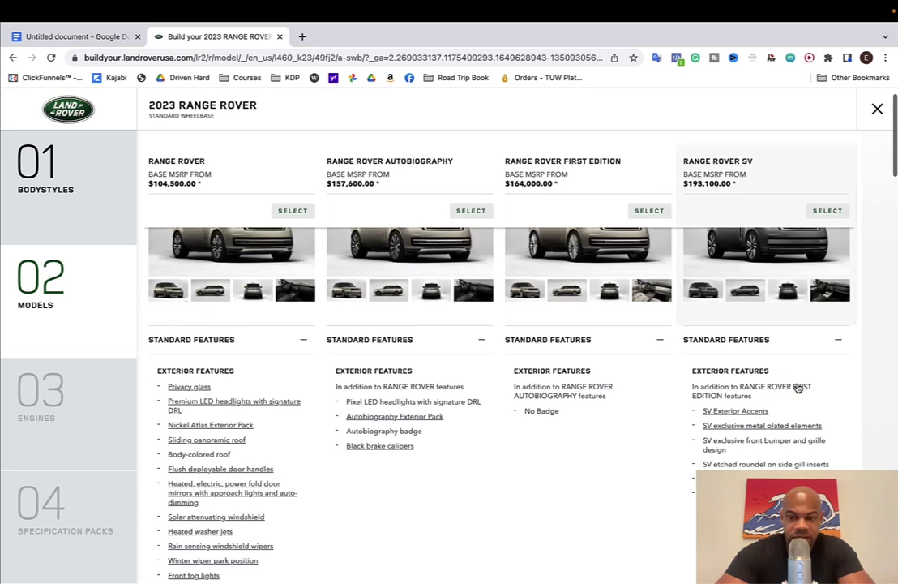
{"action": "left_click", "coordinate": [838, 343]}
{"action": "left_click", "coordinate": [838, 343]}
{"action": "scroll", "coordinate": [839, 346], "scroll_direction": "down", "scroll_amount": 10}
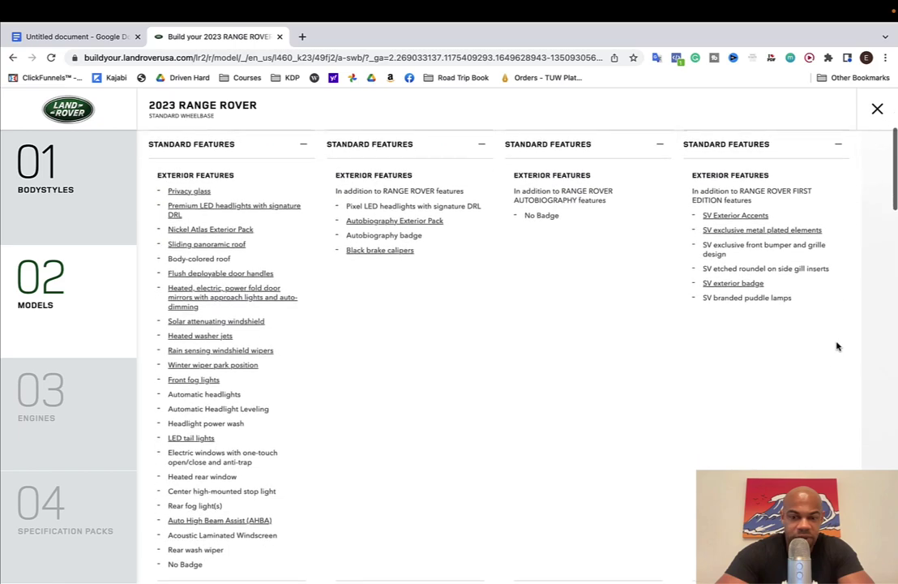
{"action": "scroll", "coordinate": [837, 346], "scroll_direction": "up", "scroll_amount": 3}
{"action": "scroll", "coordinate": [837, 346], "scroll_direction": "down", "scroll_amount": 2}
{"action": "scroll", "coordinate": [837, 346], "scroll_direction": "down", "scroll_amount": 1}
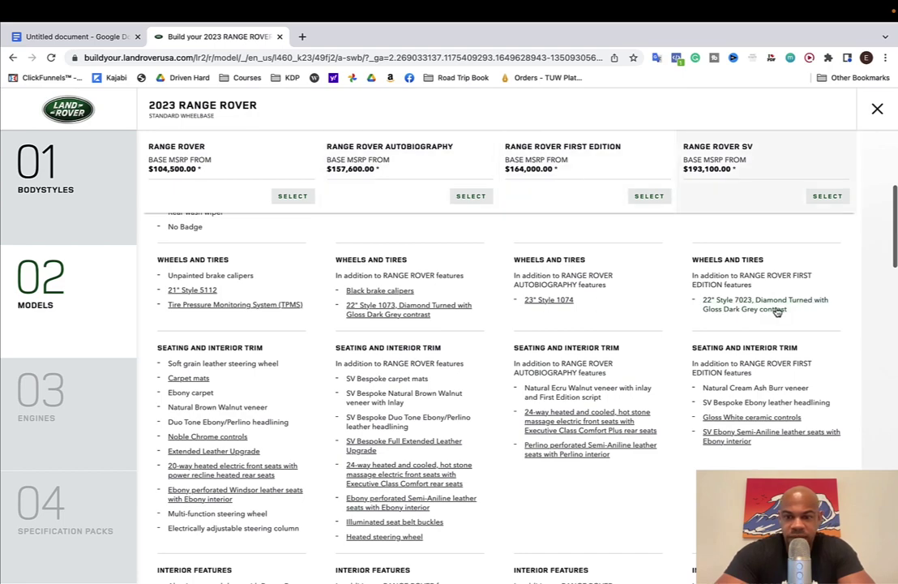
{"action": "scroll", "coordinate": [778, 311], "scroll_direction": "down", "scroll_amount": 1}
{"action": "scroll", "coordinate": [778, 311], "scroll_direction": "up", "scroll_amount": 2}
{"action": "scroll", "coordinate": [778, 312], "scroll_direction": "down", "scroll_amount": 4}
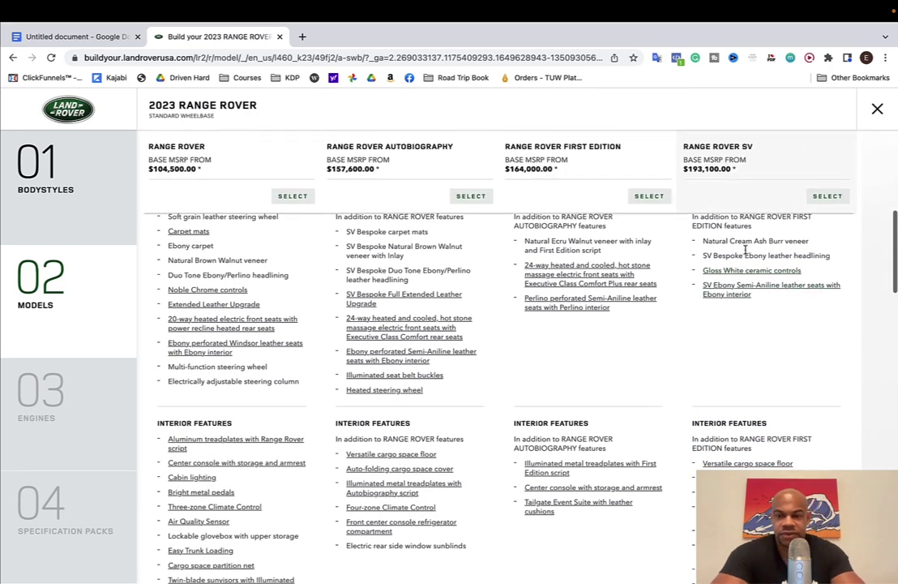
{"action": "scroll", "coordinate": [740, 256], "scroll_direction": "up", "scroll_amount": 1}
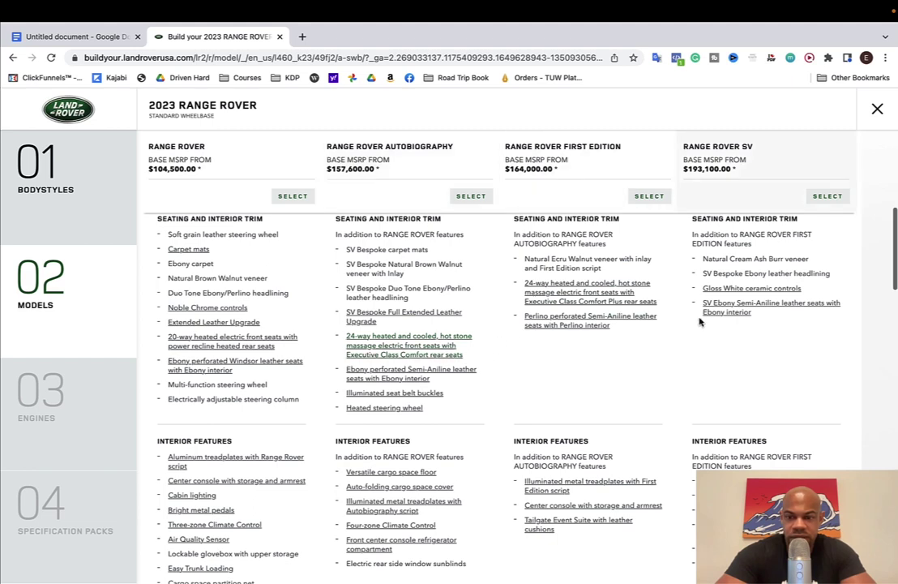
{"action": "scroll", "coordinate": [699, 321], "scroll_direction": "down", "scroll_amount": 3}
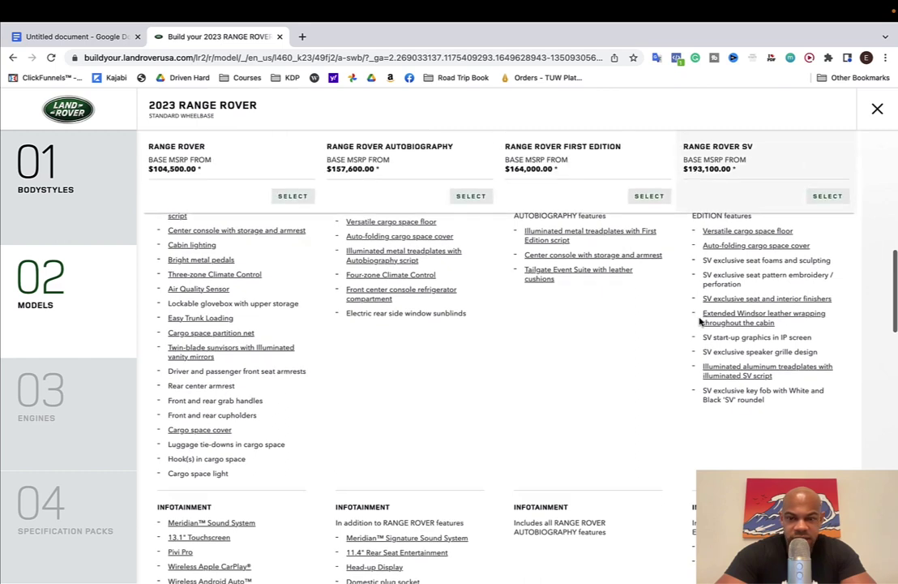
{"action": "scroll", "coordinate": [700, 322], "scroll_direction": "up", "scroll_amount": 1}
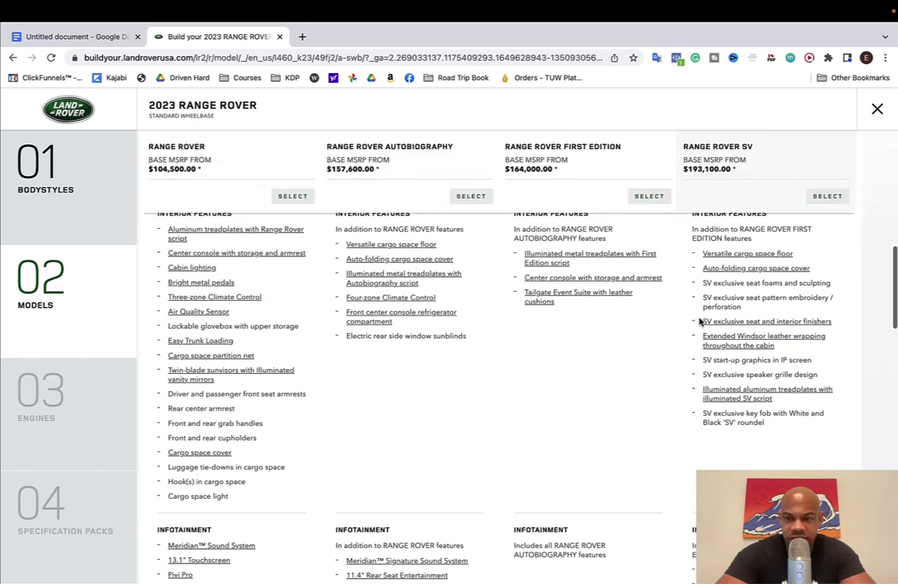
{"action": "scroll", "coordinate": [699, 322], "scroll_direction": "down", "scroll_amount": 5}
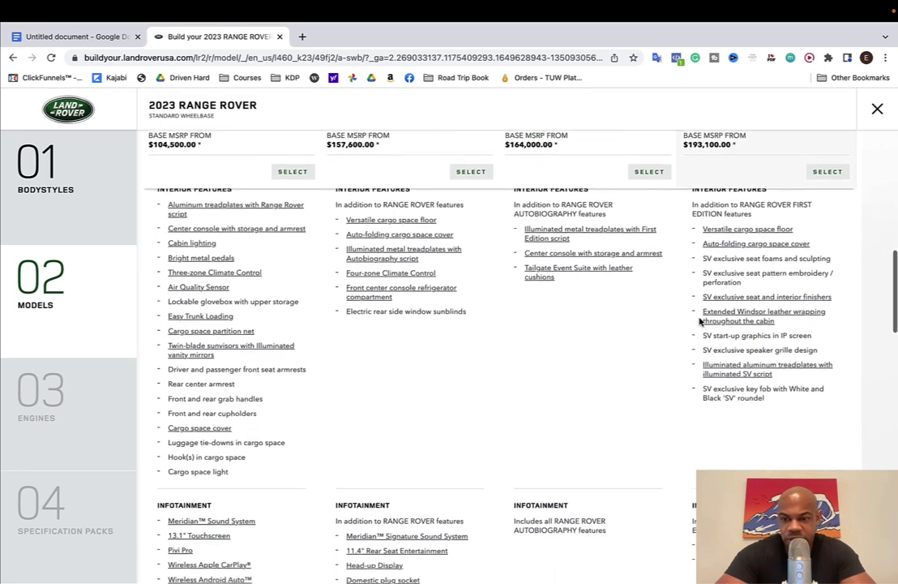
{"action": "scroll", "coordinate": [700, 322], "scroll_direction": "down", "scroll_amount": 5}
{"action": "scroll", "coordinate": [700, 322], "scroll_direction": "up", "scroll_amount": 3}
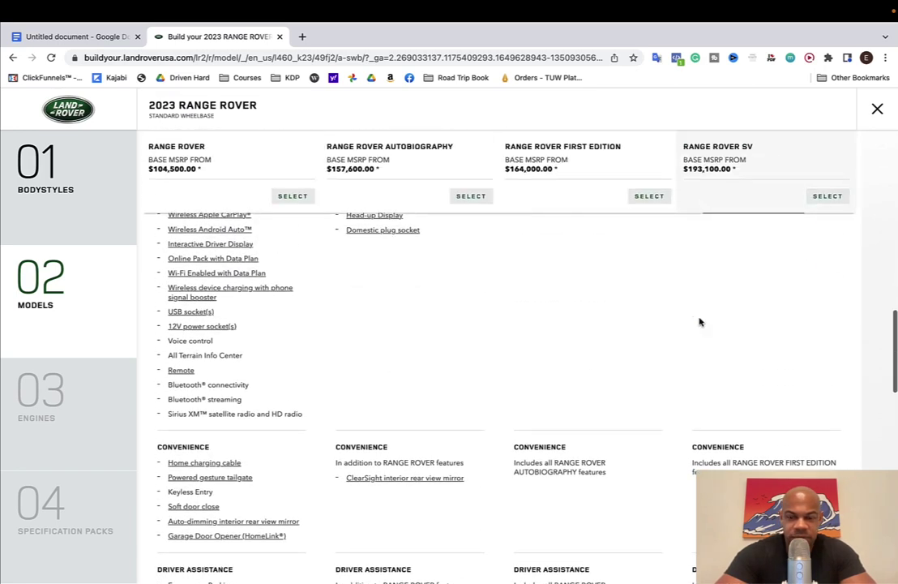
{"action": "scroll", "coordinate": [699, 322], "scroll_direction": "down", "scroll_amount": 4}
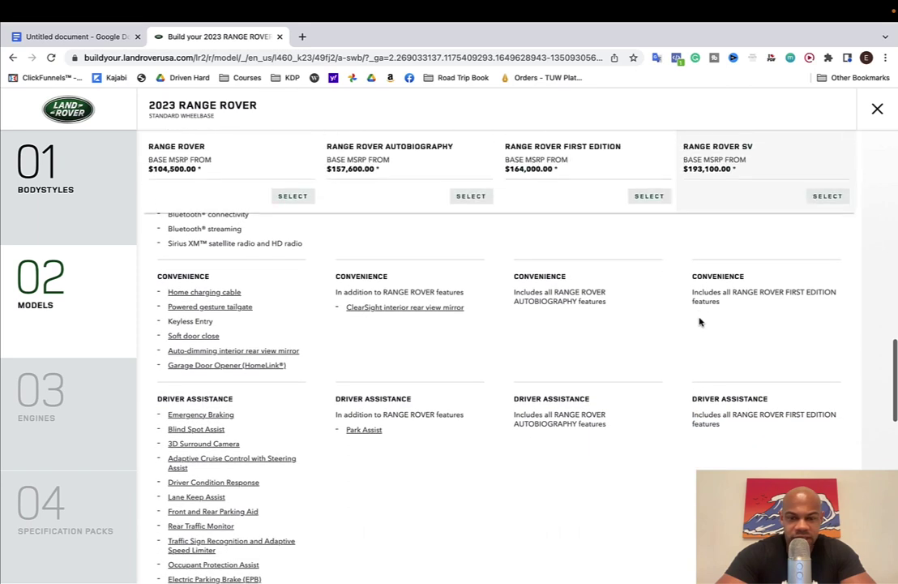
{"action": "scroll", "coordinate": [699, 321], "scroll_direction": "down", "scroll_amount": 8}
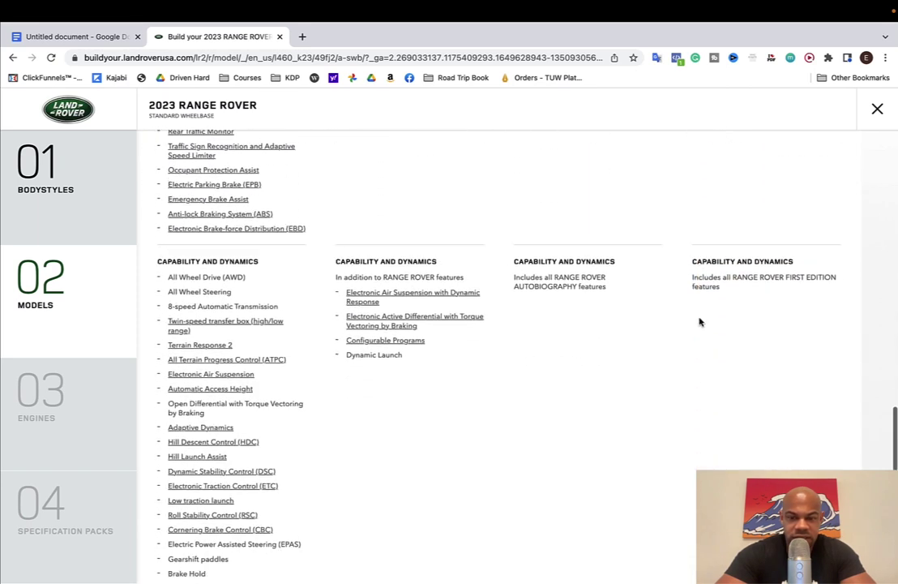
{"action": "scroll", "coordinate": [700, 322], "scroll_direction": "down", "scroll_amount": 2}
{"action": "scroll", "coordinate": [699, 322], "scroll_direction": "up", "scroll_amount": 1}
{"action": "scroll", "coordinate": [699, 322], "scroll_direction": "down", "scroll_amount": 3}
{"action": "scroll", "coordinate": [700, 322], "scroll_direction": "down", "scroll_amount": 8}
{"action": "scroll", "coordinate": [700, 322], "scroll_direction": "up", "scroll_amount": 4}
{"action": "scroll", "coordinate": [700, 322], "scroll_direction": "up", "scroll_amount": 12}
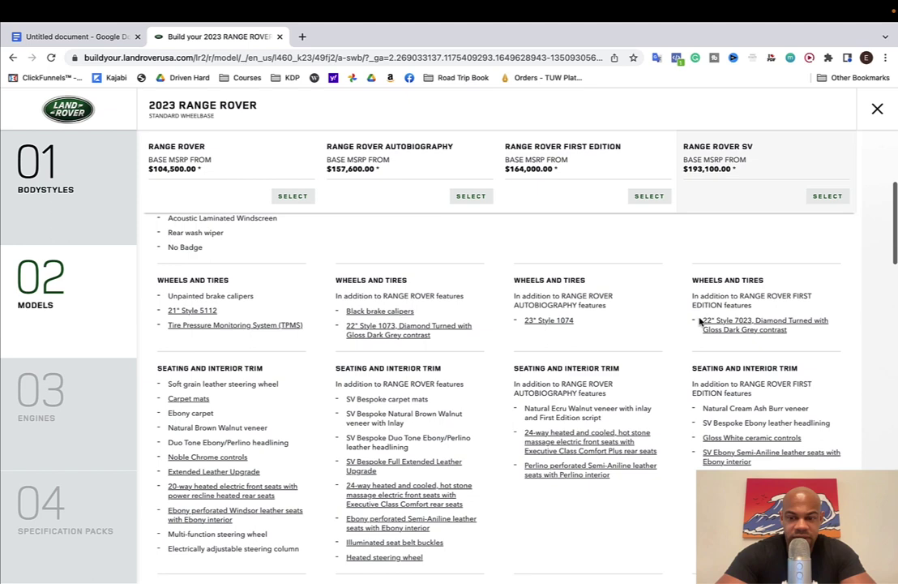
{"action": "scroll", "coordinate": [699, 322], "scroll_direction": "up", "scroll_amount": 2}
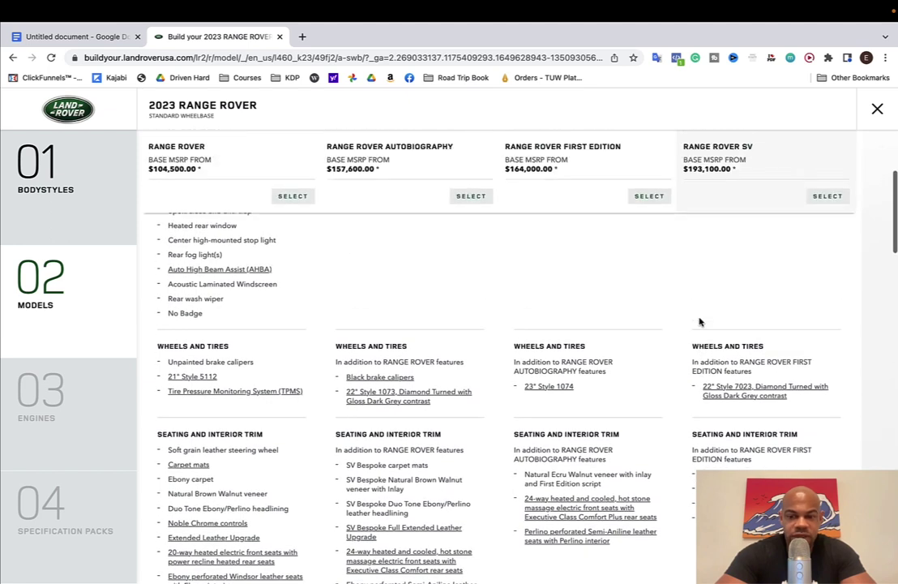
{"action": "scroll", "coordinate": [699, 322], "scroll_direction": "up", "scroll_amount": 1}
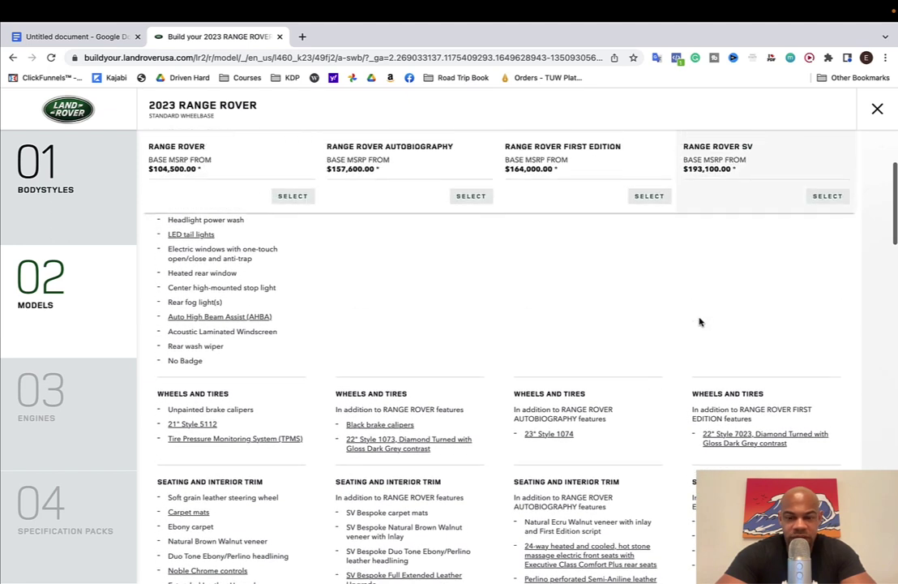
{"action": "scroll", "coordinate": [700, 322], "scroll_direction": "up", "scroll_amount": 5}
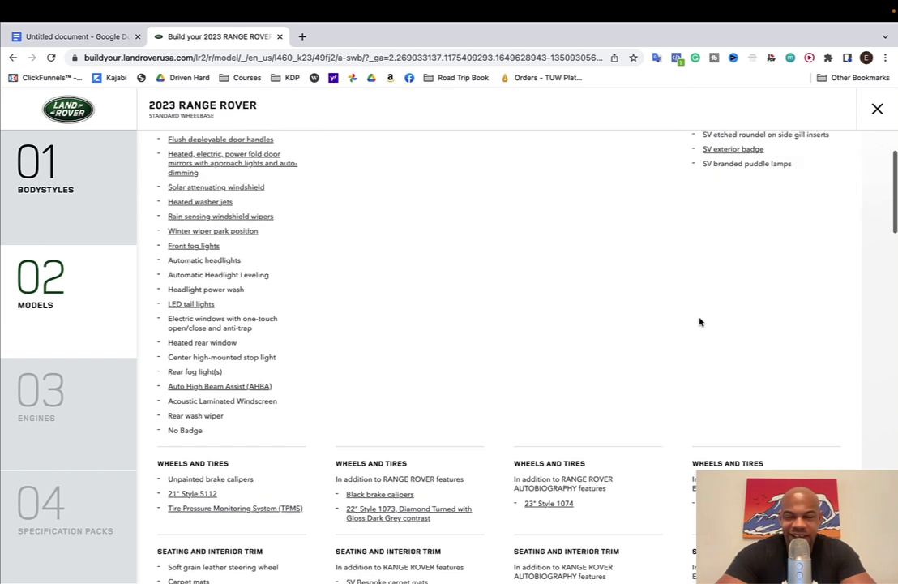
{"action": "scroll", "coordinate": [700, 322], "scroll_direction": "up", "scroll_amount": 3}
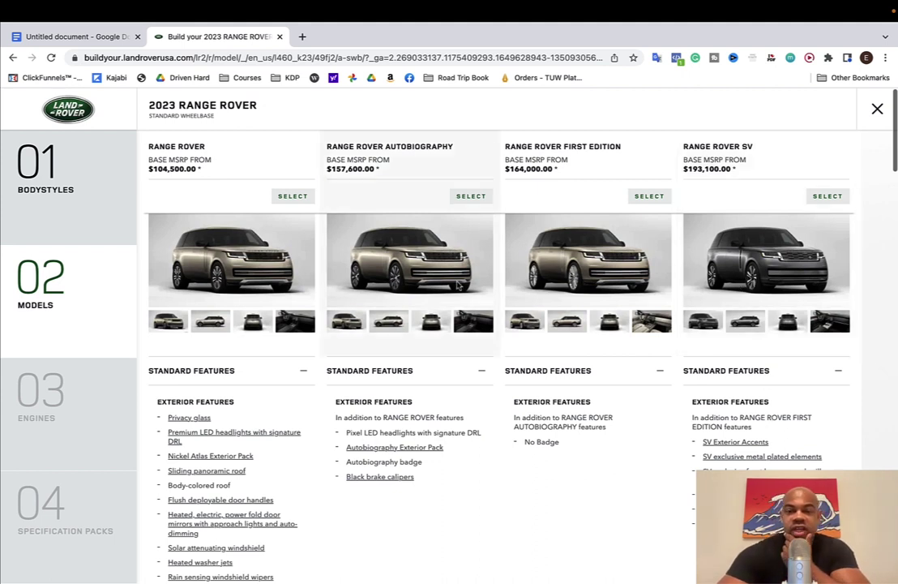
Switch the Autobiography and SV previews through their side, rear and interior photos.
{"action": "left_click", "coordinate": [747, 322]}
{"action": "left_click", "coordinate": [389, 322]}
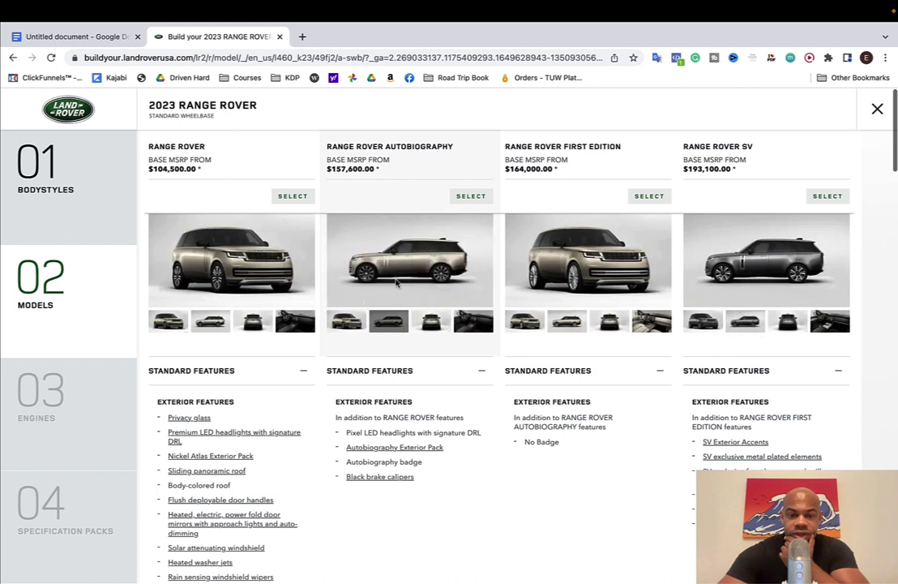
{"action": "left_click", "coordinate": [430, 322]}
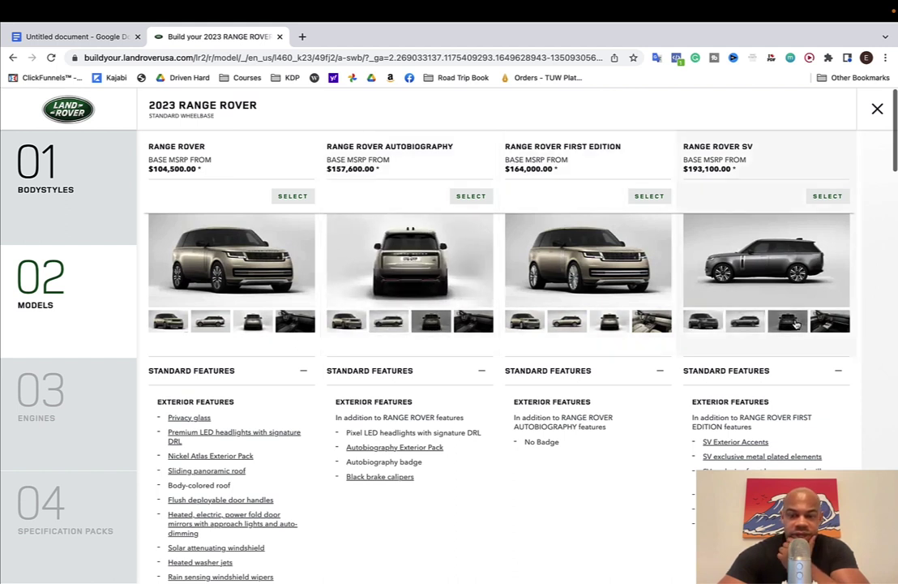
{"action": "left_click", "coordinate": [797, 324]}
{"action": "left_click", "coordinate": [819, 326]}
{"action": "left_click", "coordinate": [477, 323]}
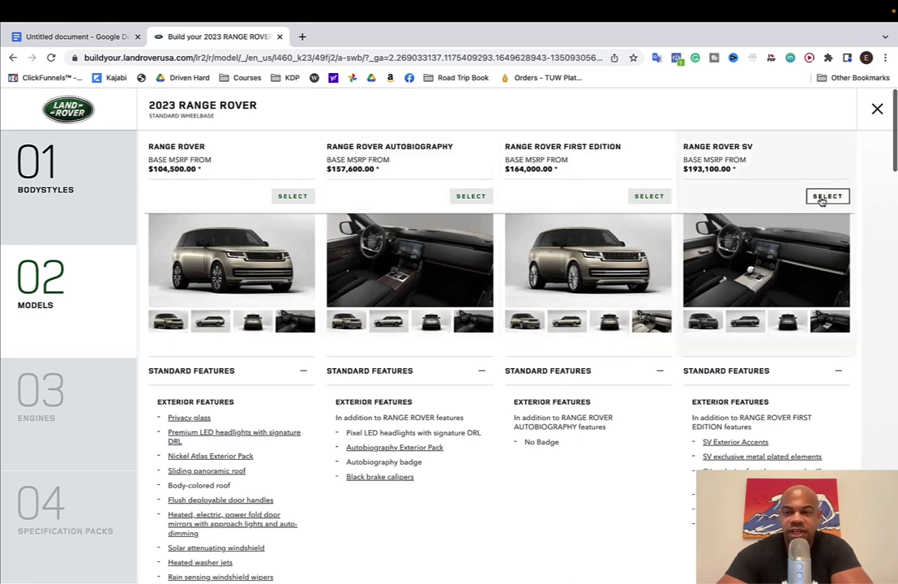
Choose the Range Rover SV with the P530 AWD Automatic engine and review the specification packs.
{"action": "left_click", "coordinate": [819, 197]}
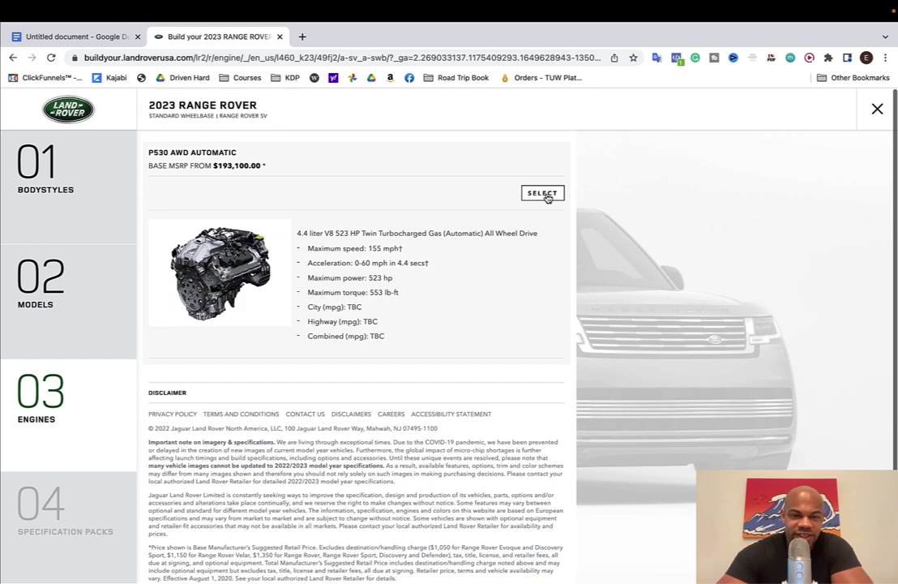
{"action": "left_click", "coordinate": [547, 195]}
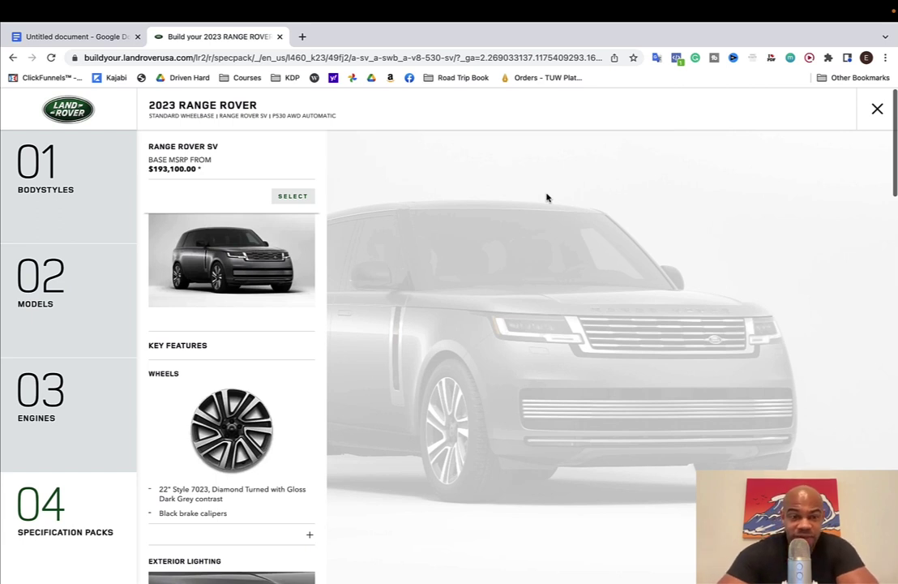
{"action": "scroll", "coordinate": [247, 363], "scroll_direction": "down", "scroll_amount": 2}
{"action": "scroll", "coordinate": [247, 362], "scroll_direction": "down", "scroll_amount": 1}
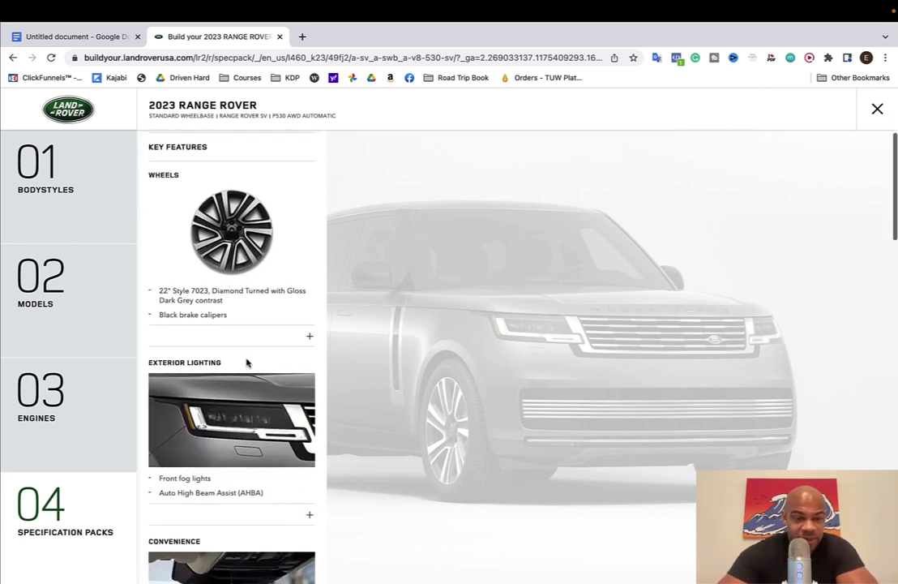
{"action": "scroll", "coordinate": [247, 362], "scroll_direction": "up", "scroll_amount": 3}
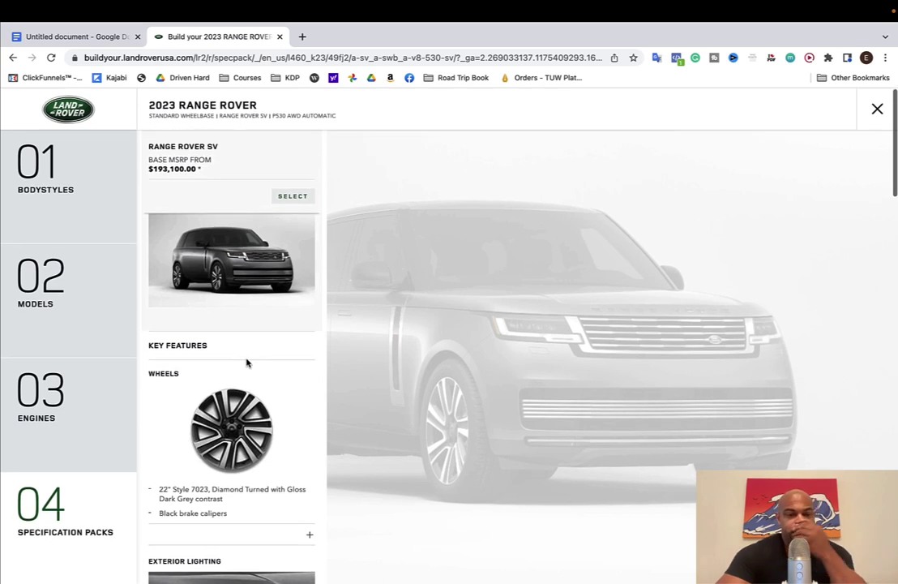
{"action": "scroll", "coordinate": [247, 362], "scroll_direction": "down", "scroll_amount": 1}
{"action": "scroll", "coordinate": [247, 362], "scroll_direction": "down", "scroll_amount": 2}
{"action": "scroll", "coordinate": [247, 362], "scroll_direction": "up", "scroll_amount": 3}
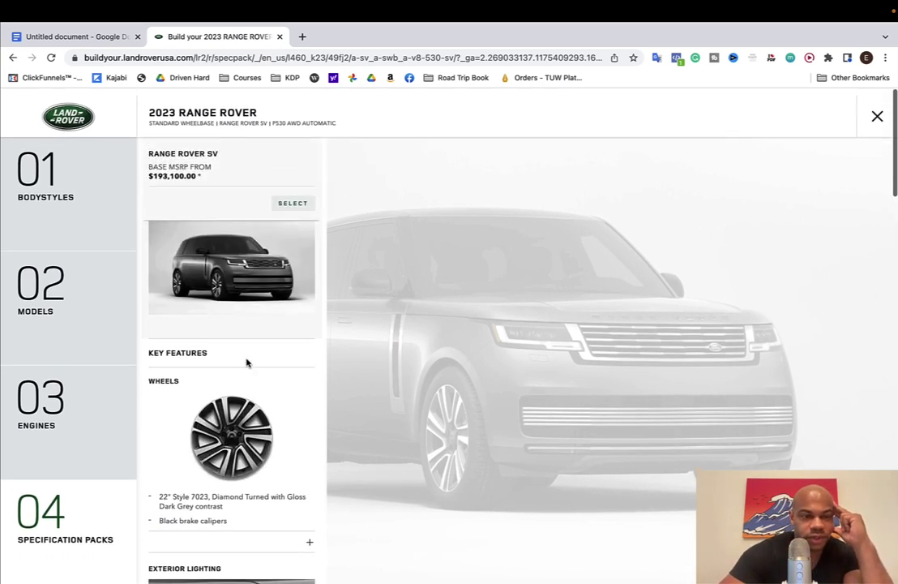
{"action": "scroll", "coordinate": [247, 362], "scroll_direction": "down", "scroll_amount": 2}
{"action": "scroll", "coordinate": [245, 367], "scroll_direction": "up", "scroll_amount": 1}
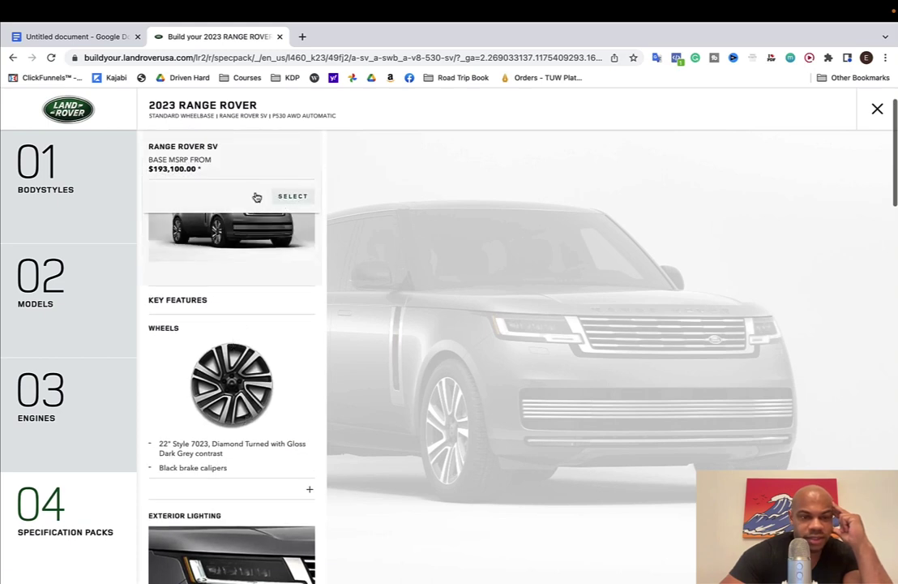
Select the SV specification pack, then collapse and reopen the Themes panel.
{"action": "left_click", "coordinate": [298, 200]}
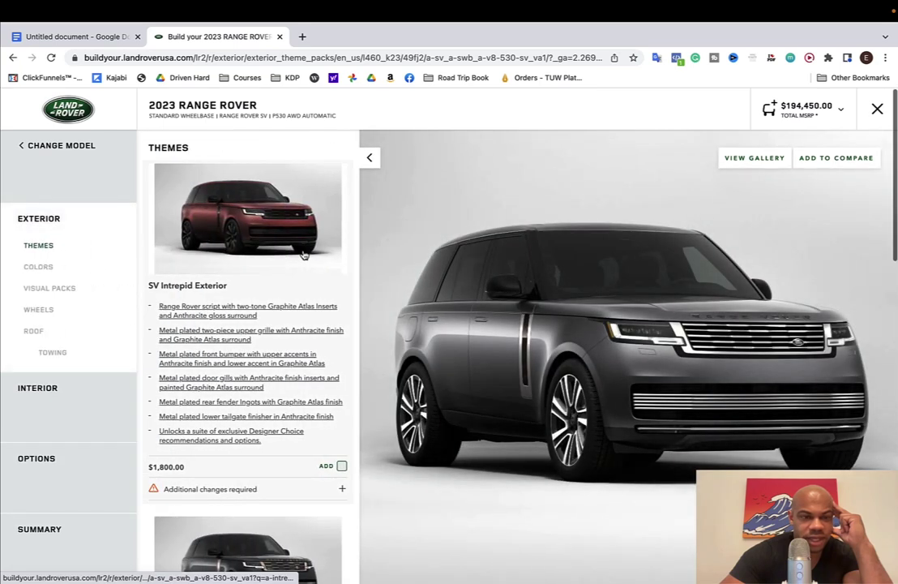
{"action": "left_click", "coordinate": [368, 155]}
{"action": "left_click", "coordinate": [146, 157]}
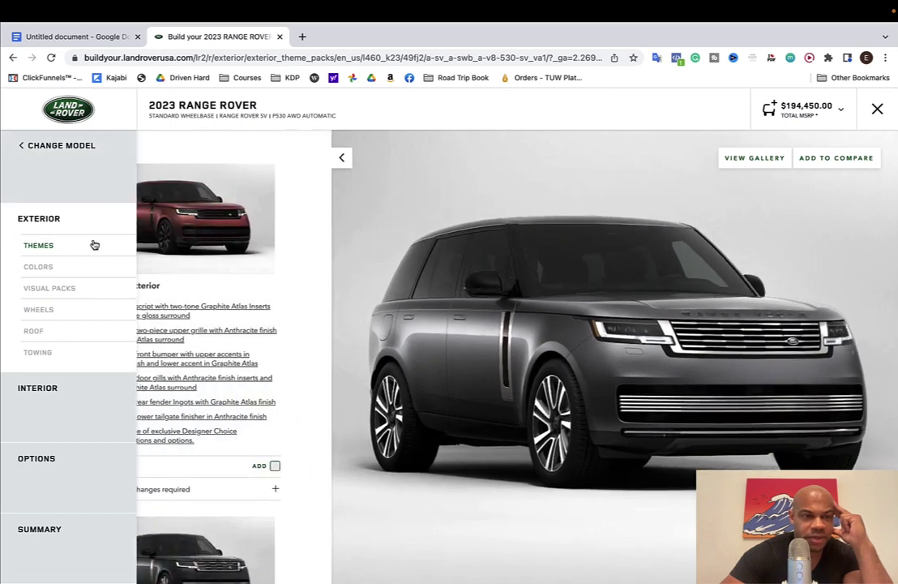
Go to Change Model, continue the current build, and open the Range Rover script feature details.
{"action": "left_click", "coordinate": [39, 148]}
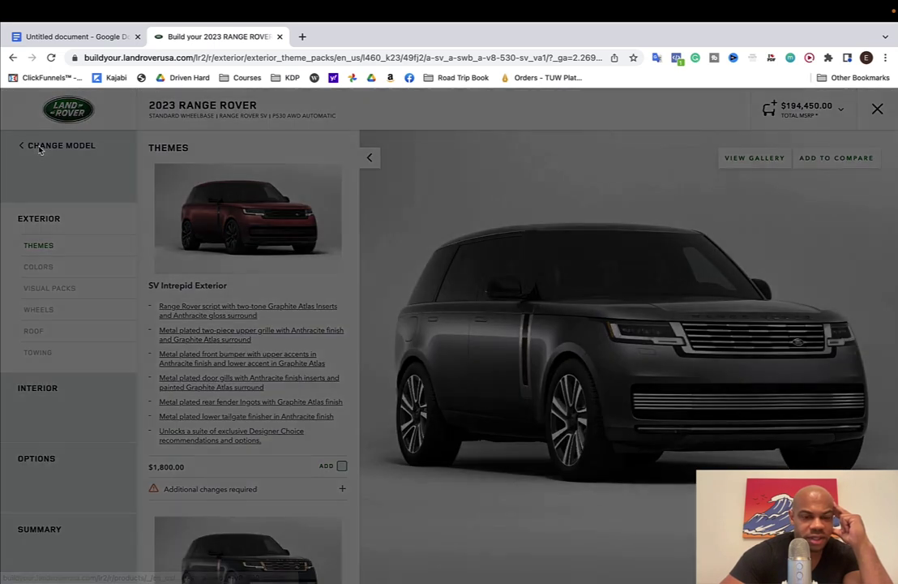
{"action": "left_click", "coordinate": [448, 360]}
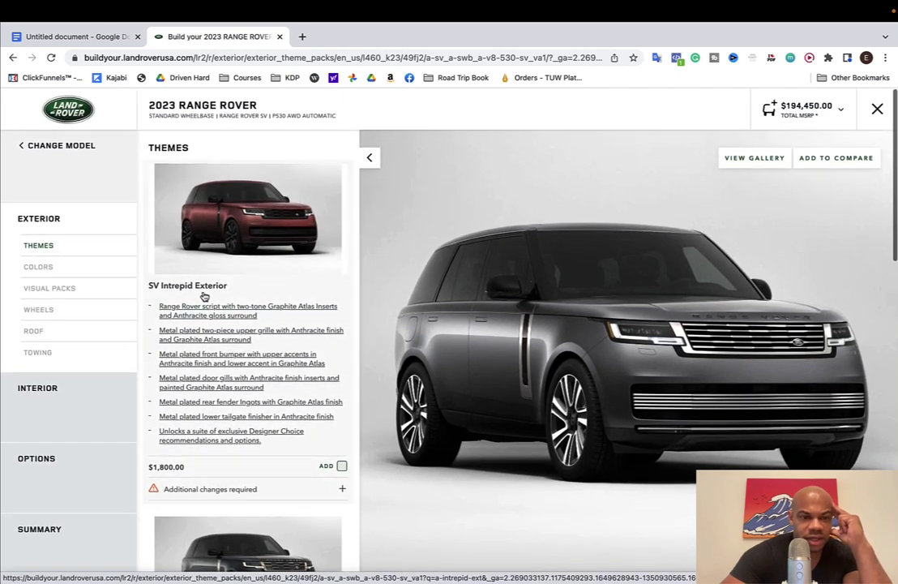
{"action": "scroll", "coordinate": [204, 296], "scroll_direction": "down", "scroll_amount": 1}
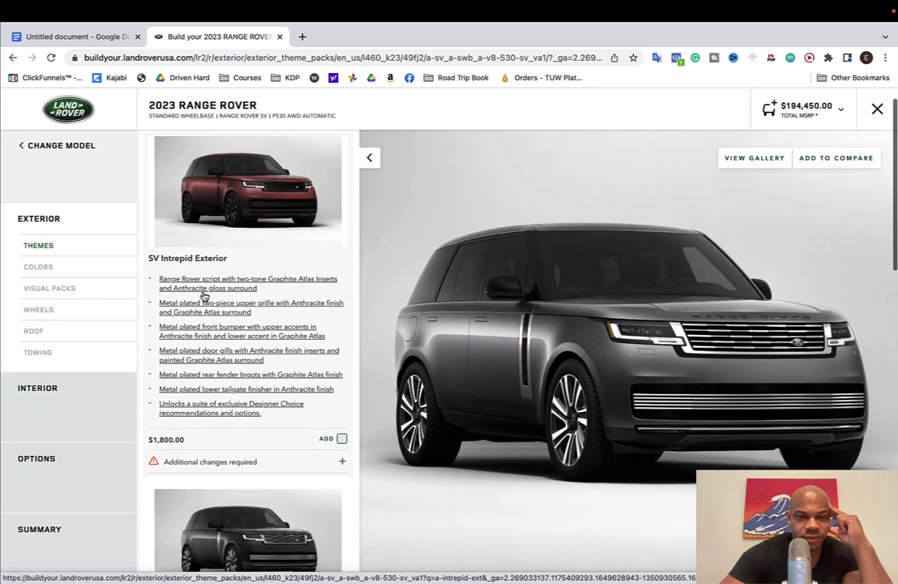
{"action": "scroll", "coordinate": [204, 297], "scroll_direction": "down", "scroll_amount": 1}
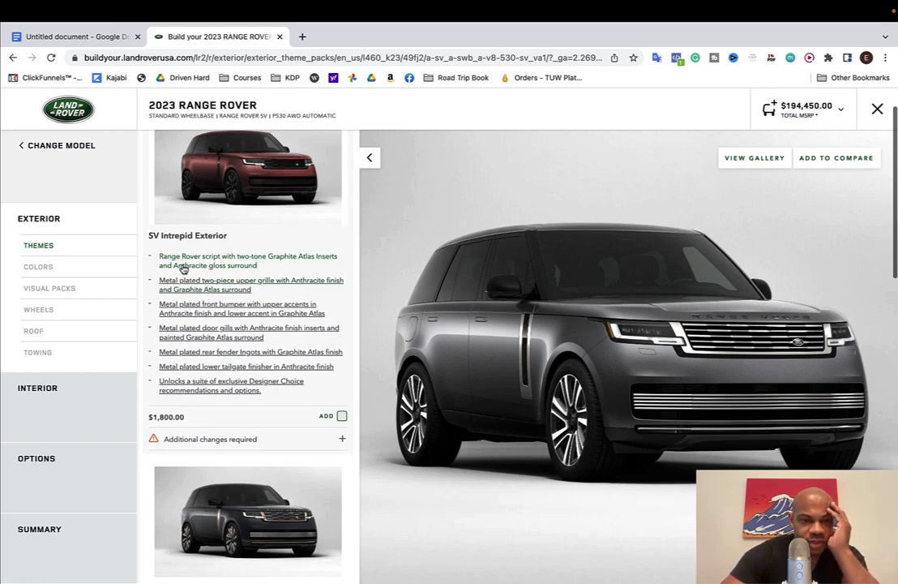
{"action": "left_click", "coordinate": [183, 268]}
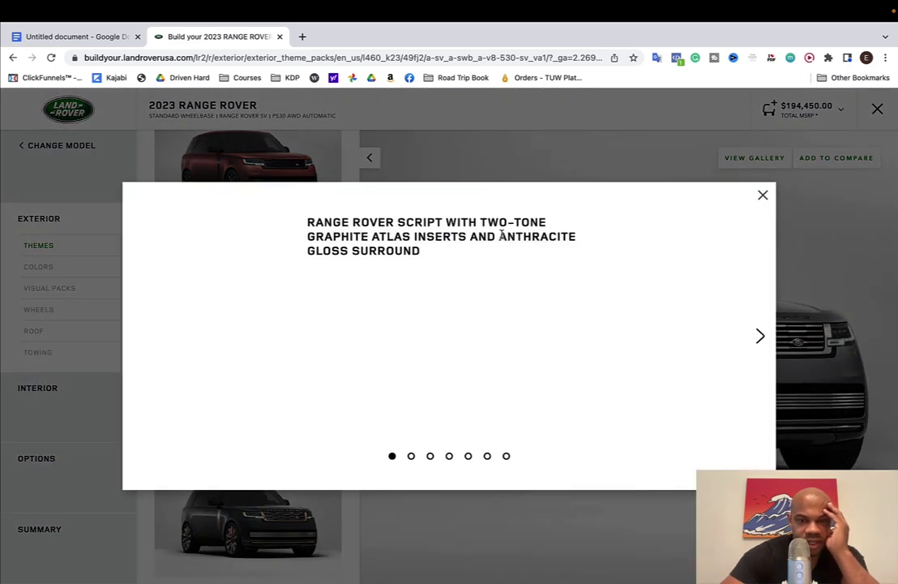
Step through the upper grille, front bumper and door gills slides, then close the popup.
{"action": "left_click", "coordinate": [761, 333]}
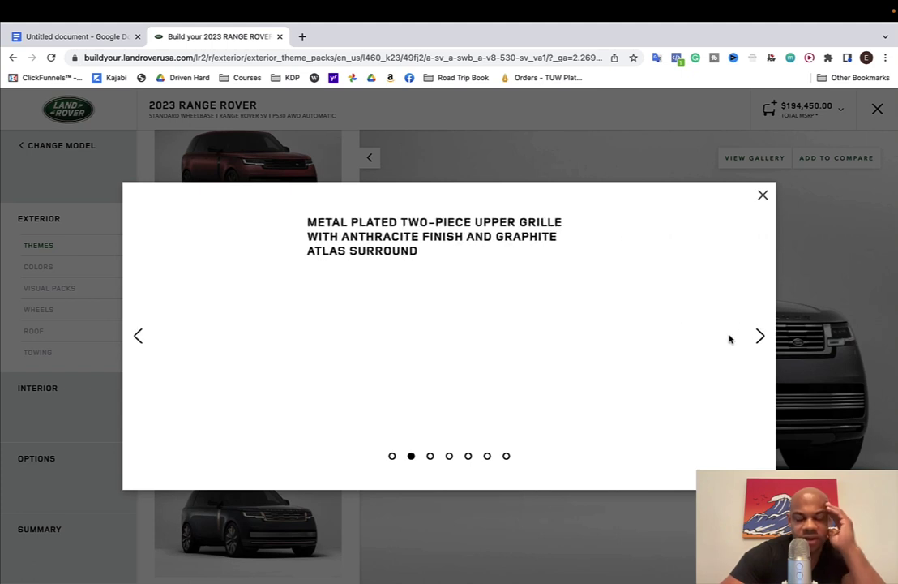
{"action": "left_click", "coordinate": [761, 332]}
{"action": "left_click", "coordinate": [762, 331]}
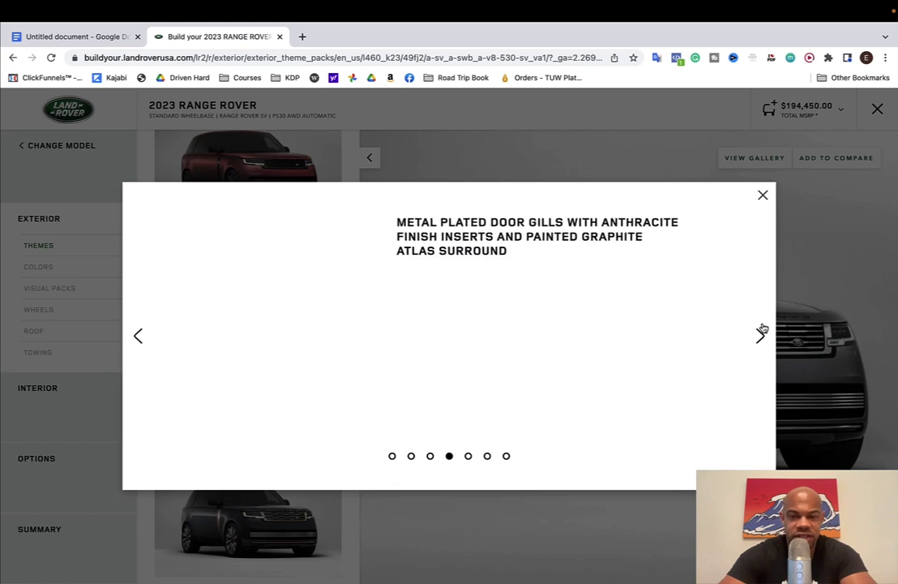
{"action": "left_click", "coordinate": [763, 195]}
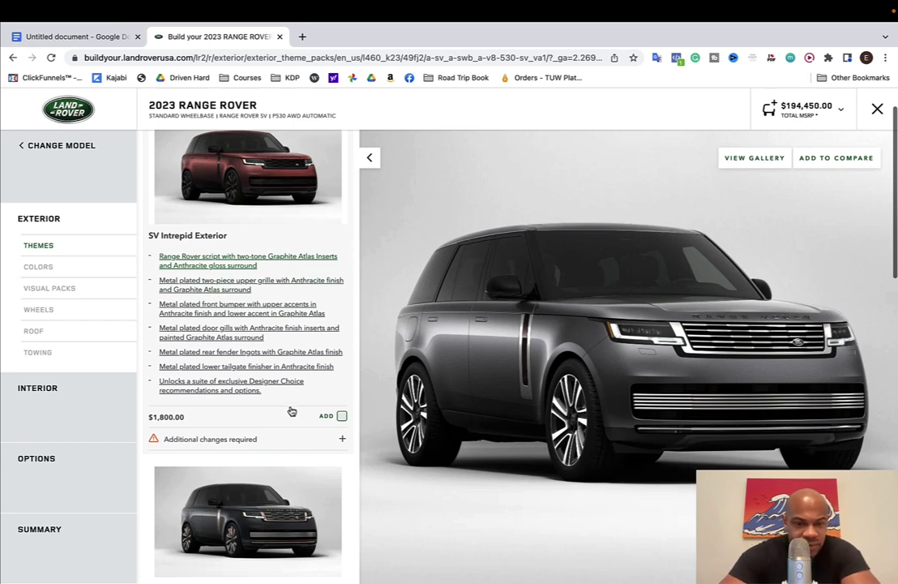
Toggle the SV Intrepid Exterior theme on and off to compare dark and chrome grilles.
{"action": "left_click", "coordinate": [339, 415]}
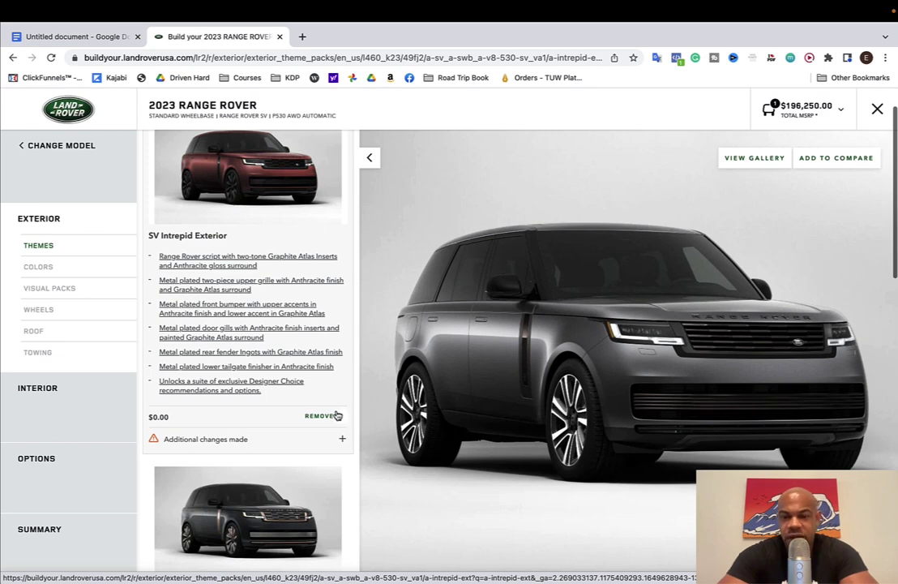
{"action": "left_click", "coordinate": [339, 415]}
{"action": "left_click", "coordinate": [339, 415]}
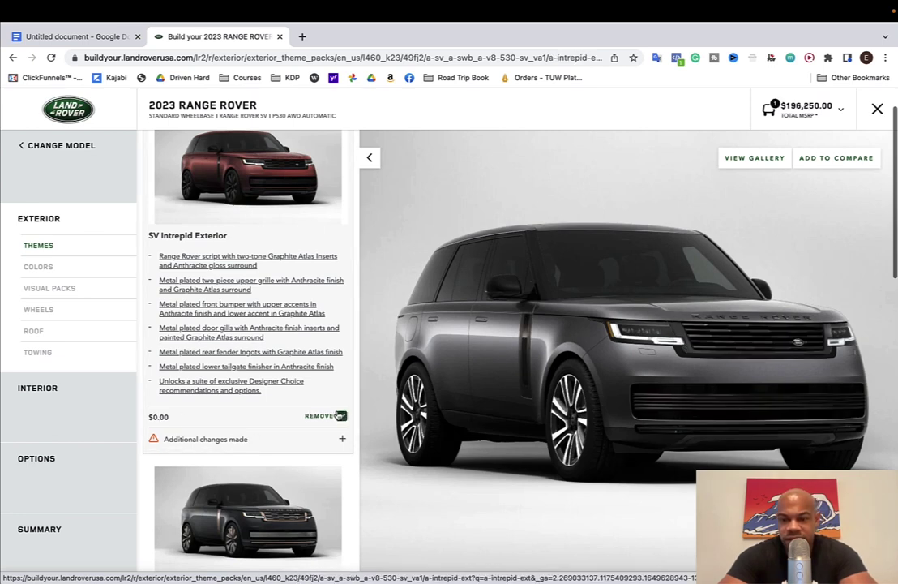
{"action": "left_click", "coordinate": [338, 415]}
{"action": "left_click", "coordinate": [339, 415]}
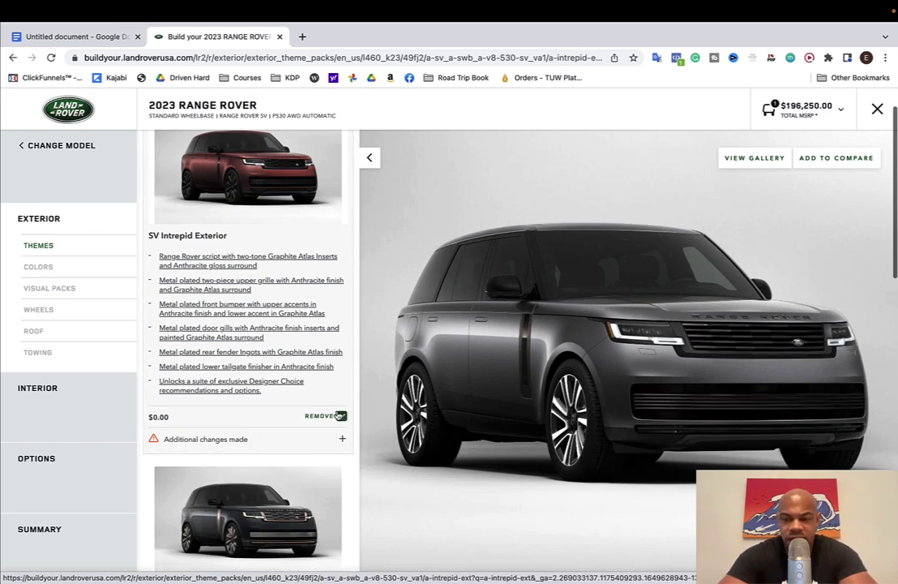
{"action": "left_click", "coordinate": [339, 414]}
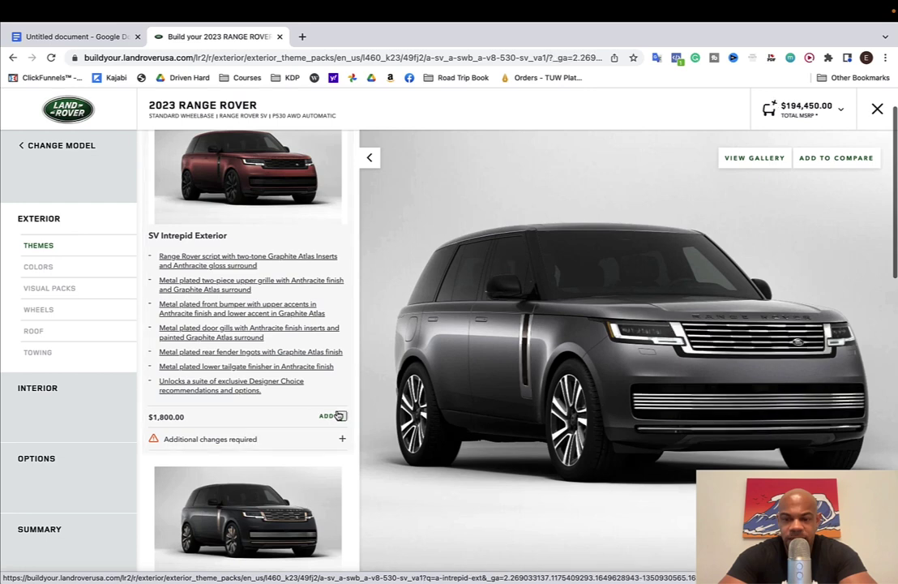
{"action": "left_click", "coordinate": [339, 415]}
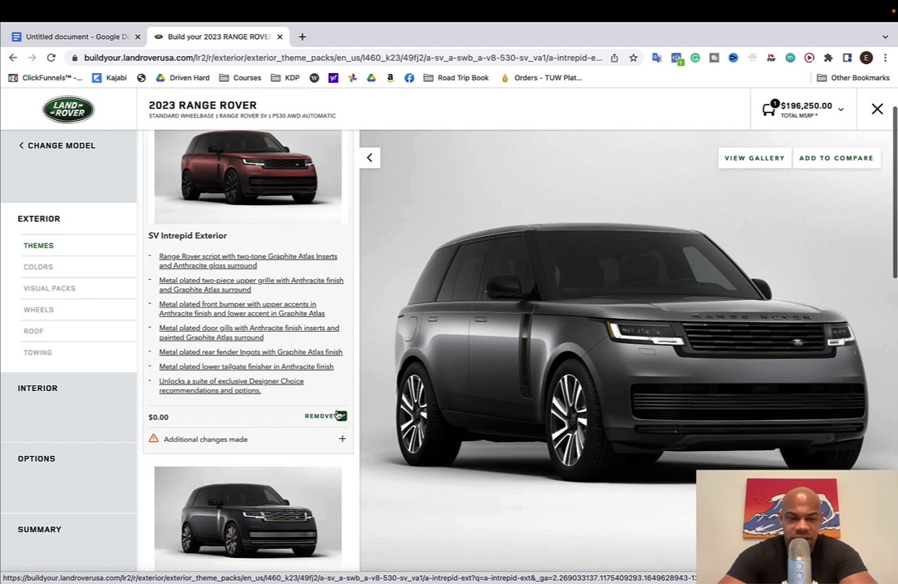
{"action": "left_click", "coordinate": [338, 415]}
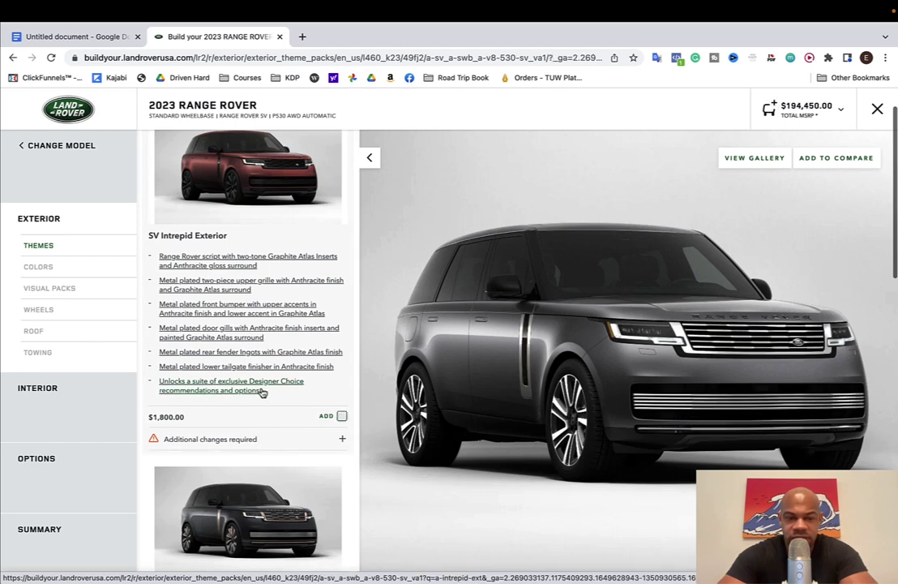
{"action": "left_click", "coordinate": [342, 417]}
{"action": "left_click", "coordinate": [341, 417]}
{"action": "scroll", "coordinate": [341, 417], "scroll_direction": "down", "scroll_amount": 4}
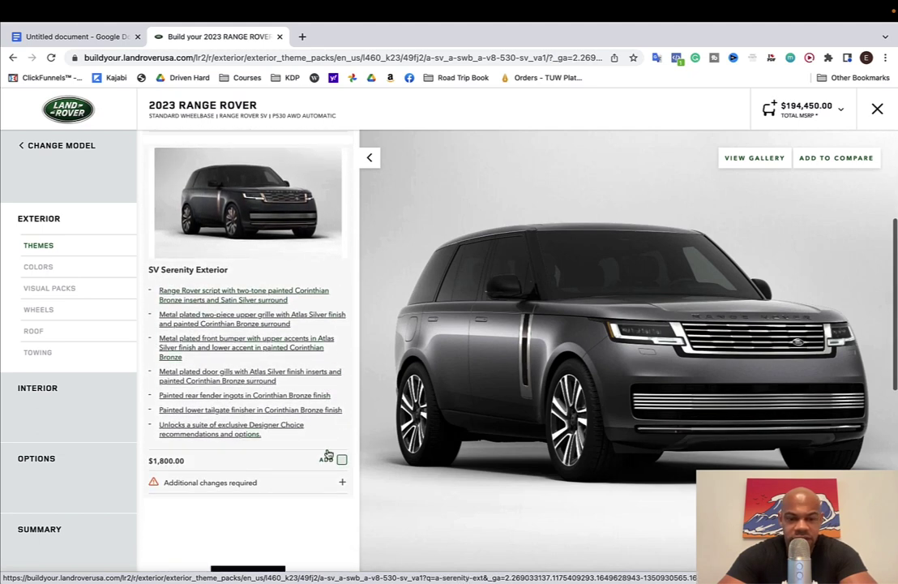
Try the SV Serenity Exterior theme, then remove it and keep SV Intrepid Exterior ($196,250 total).
{"action": "left_click", "coordinate": [341, 460]}
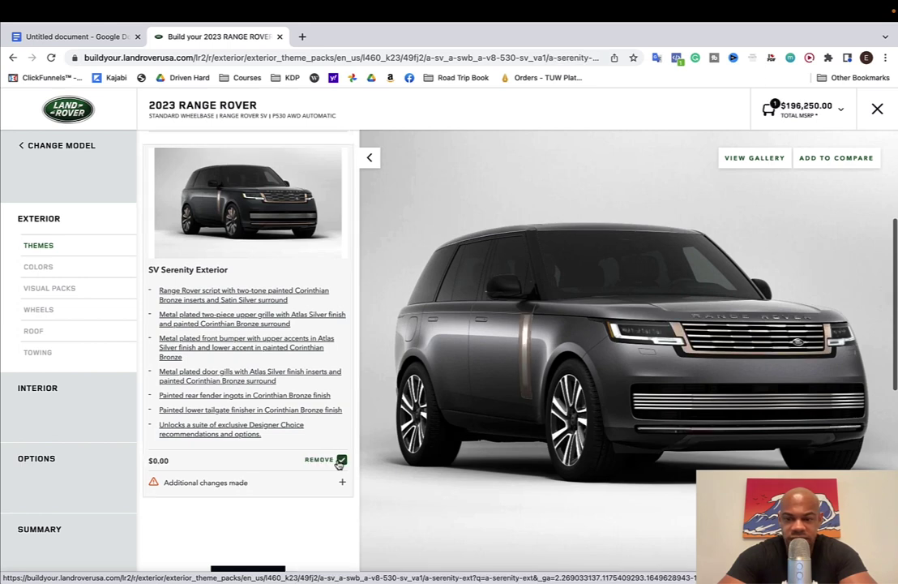
{"action": "left_click", "coordinate": [341, 460]}
{"action": "left_click", "coordinate": [341, 460]}
{"action": "left_click", "coordinate": [342, 459]}
{"action": "scroll", "coordinate": [339, 465], "scroll_direction": "down", "scroll_amount": 3}
{"action": "scroll", "coordinate": [338, 462], "scroll_direction": "down", "scroll_amount": 2}
{"action": "scroll", "coordinate": [336, 459], "scroll_direction": "up", "scroll_amount": 6}
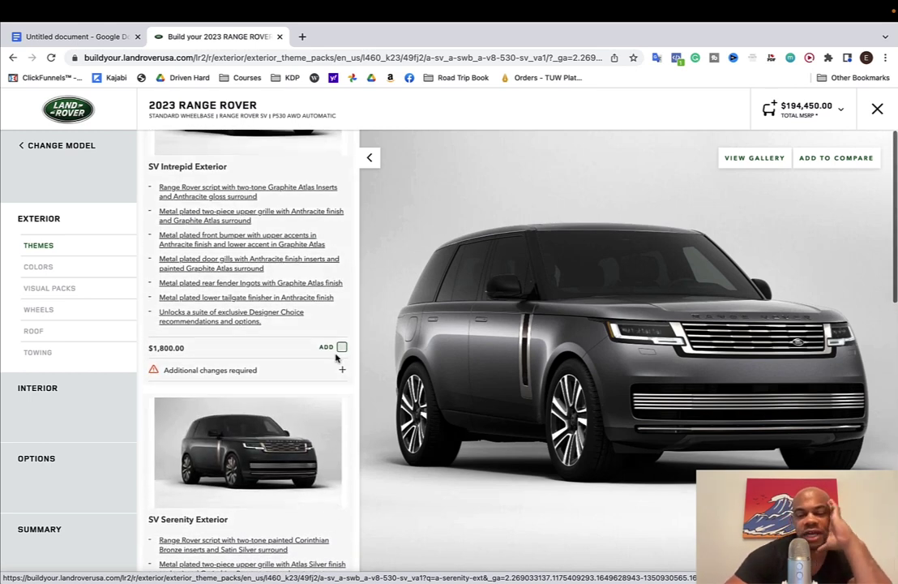
{"action": "scroll", "coordinate": [337, 355], "scroll_direction": "up", "scroll_amount": 1}
{"action": "left_click", "coordinate": [341, 384]}
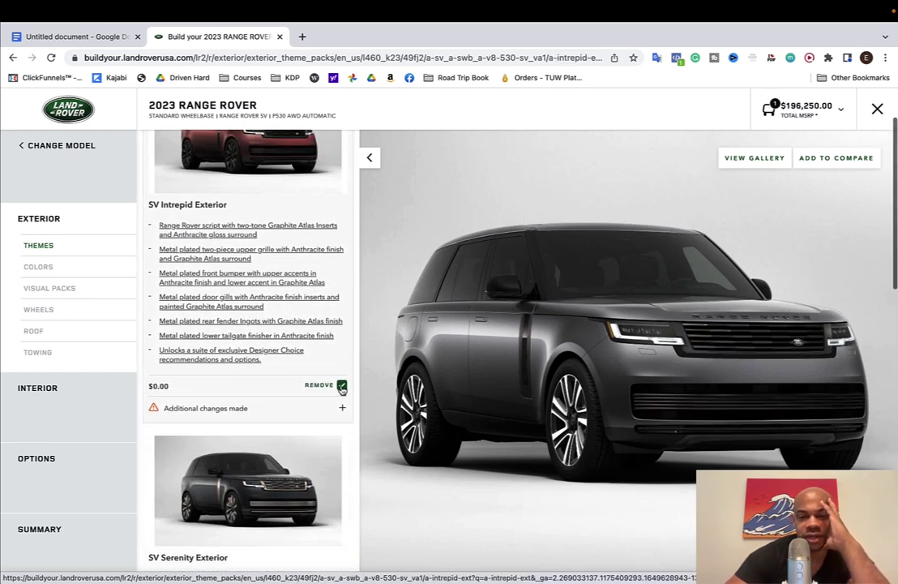
{"action": "left_click", "coordinate": [341, 386]}
{"action": "left_click", "coordinate": [342, 386]}
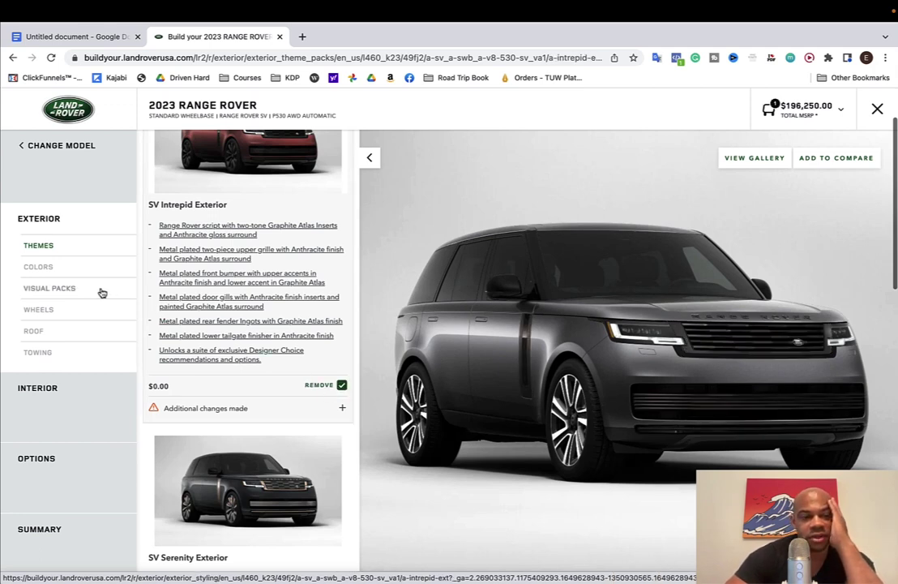
In Colors, apply British Racing Green, then preview Velocity Blue.
{"action": "left_click", "coordinate": [54, 267]}
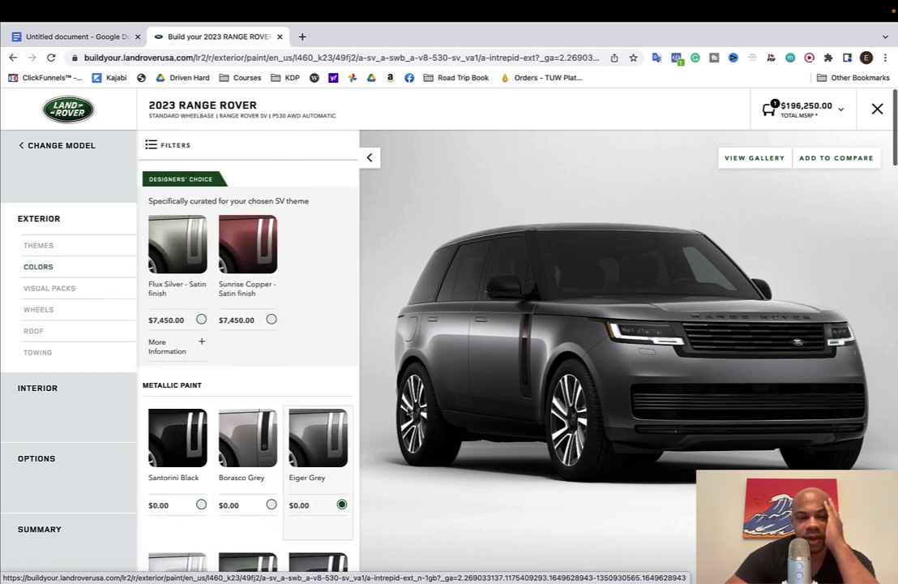
{"action": "scroll", "coordinate": [235, 333], "scroll_direction": "down", "scroll_amount": 3}
{"action": "scroll", "coordinate": [246, 346], "scroll_direction": "down", "scroll_amount": 7}
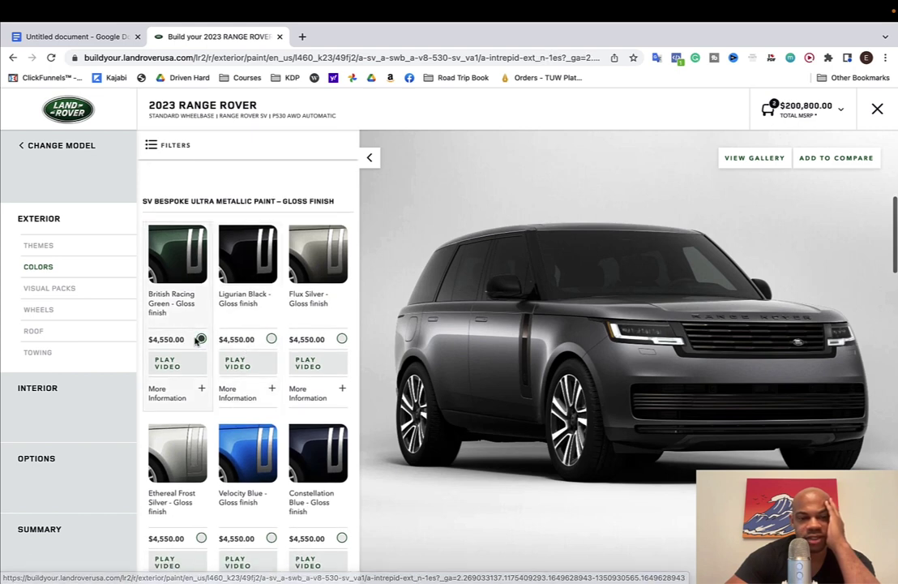
{"action": "left_click", "coordinate": [200, 339]}
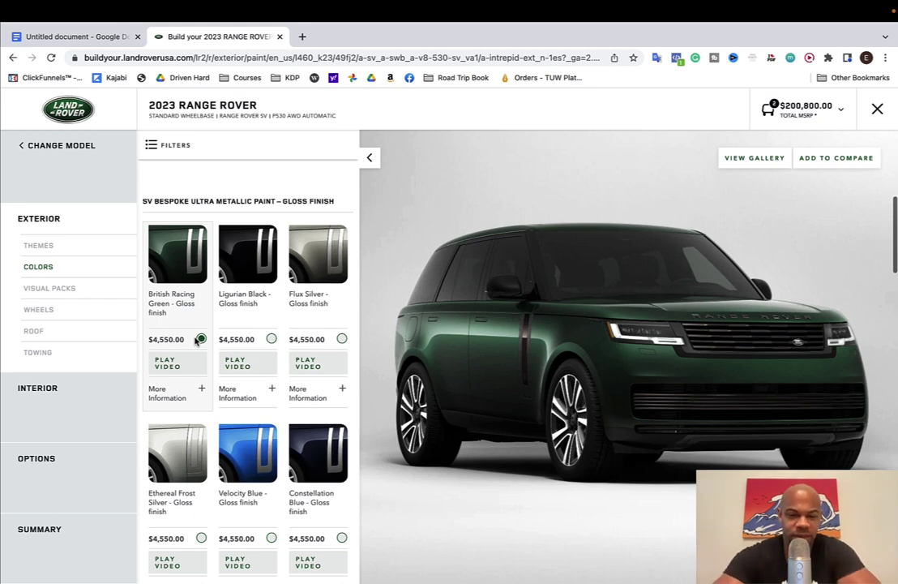
{"action": "left_click", "coordinate": [271, 538]}
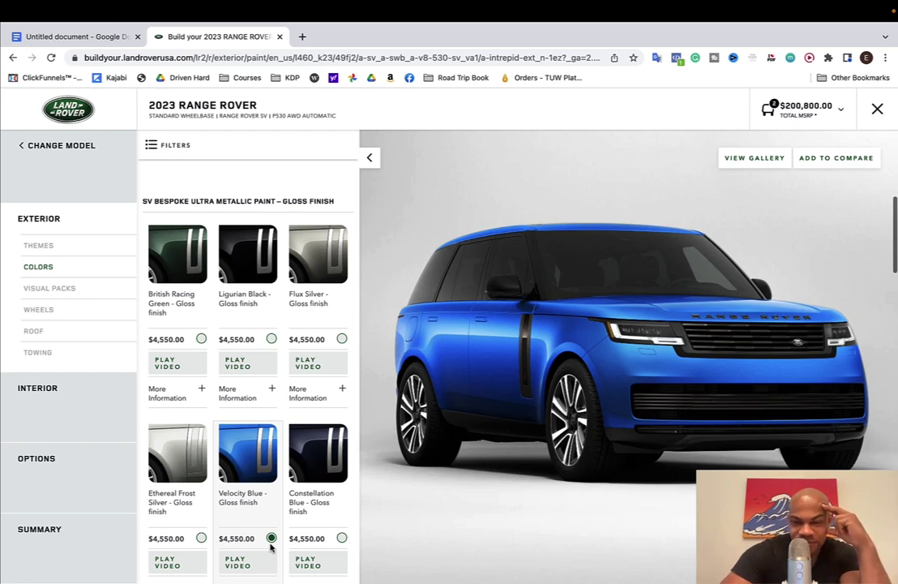
{"action": "scroll", "coordinate": [270, 547], "scroll_direction": "down", "scroll_amount": 3}
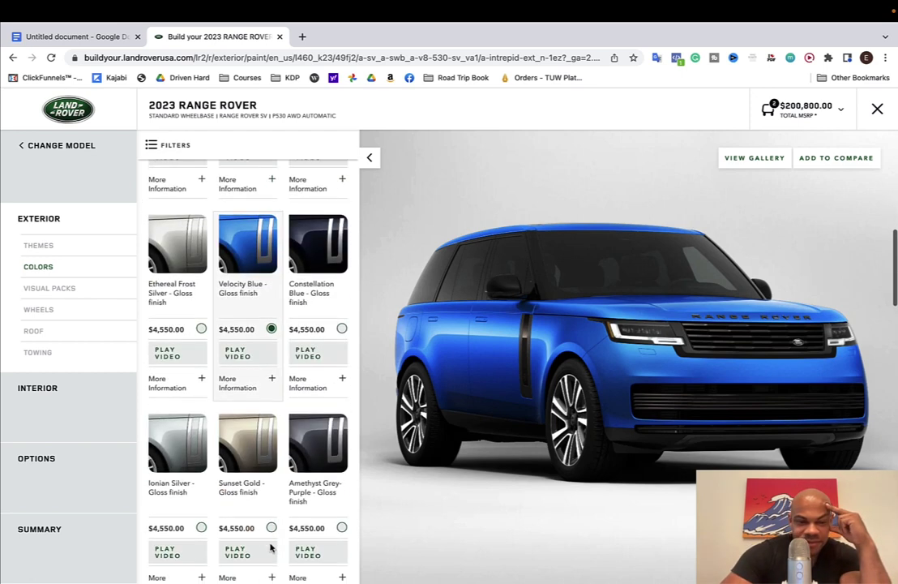
{"action": "scroll", "coordinate": [271, 547], "scroll_direction": "down", "scroll_amount": 2}
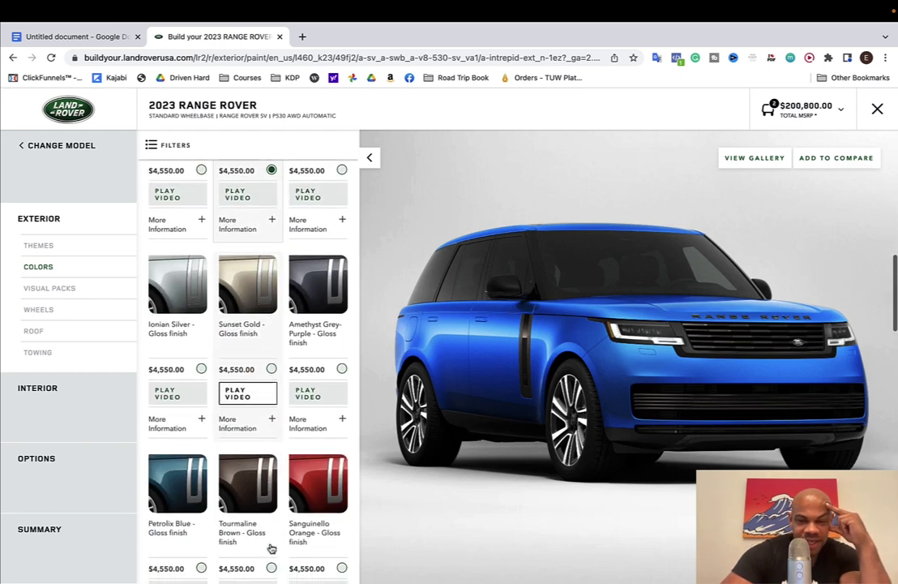
Preview Sanguinello Orange, Petrolix Blue and Velocity Blue, then settle on British Racing Green gloss ($4,550).
{"action": "left_click", "coordinate": [340, 568]}
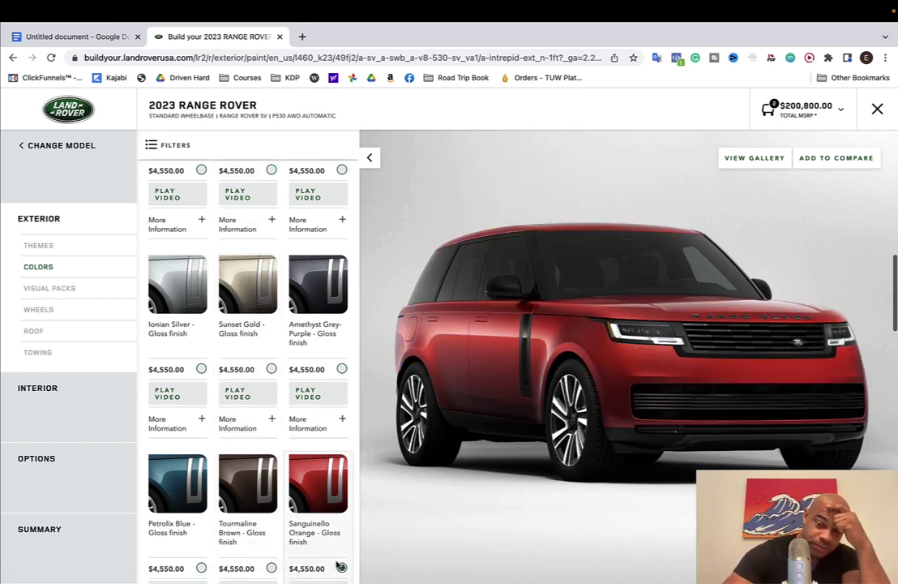
{"action": "left_click", "coordinate": [200, 567]}
{"action": "scroll", "coordinate": [197, 569], "scroll_direction": "up", "scroll_amount": 4}
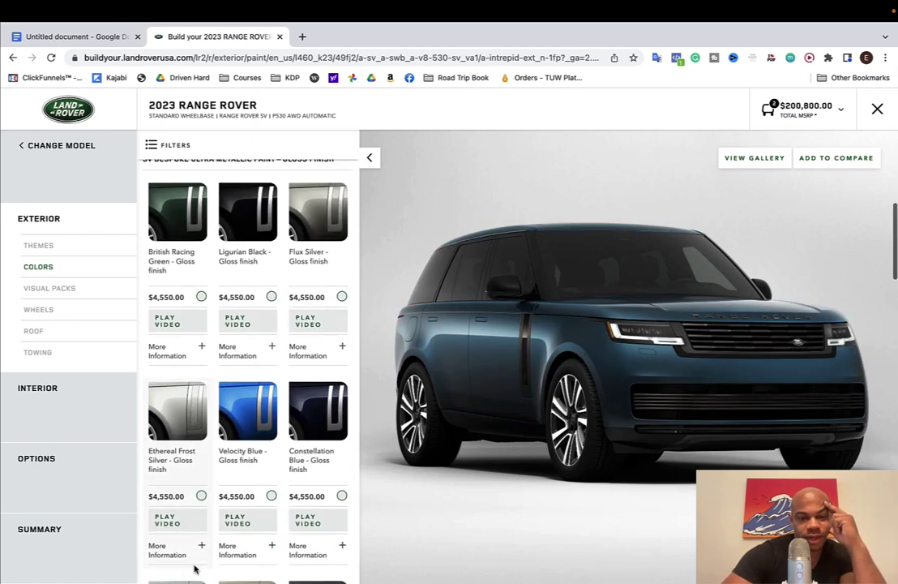
{"action": "left_click", "coordinate": [271, 495]}
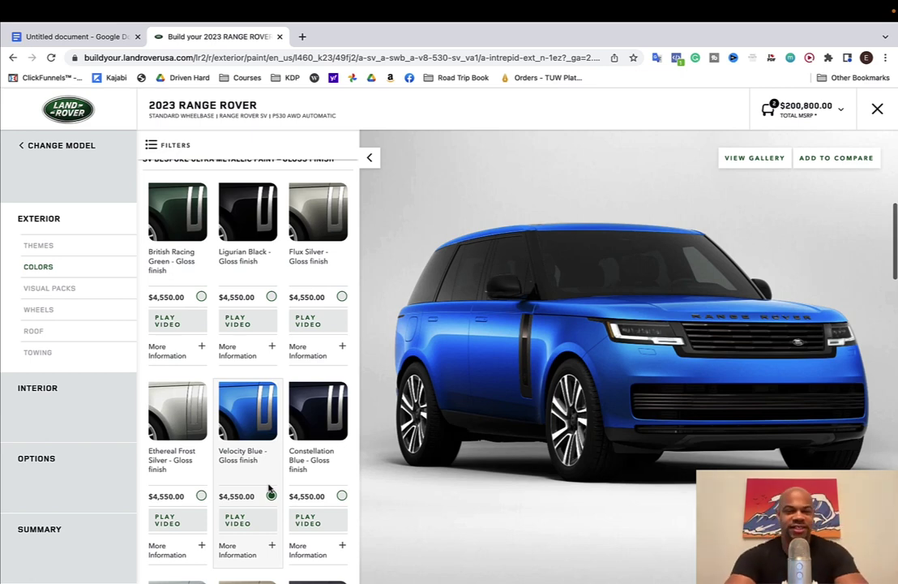
{"action": "left_click", "coordinate": [201, 297]}
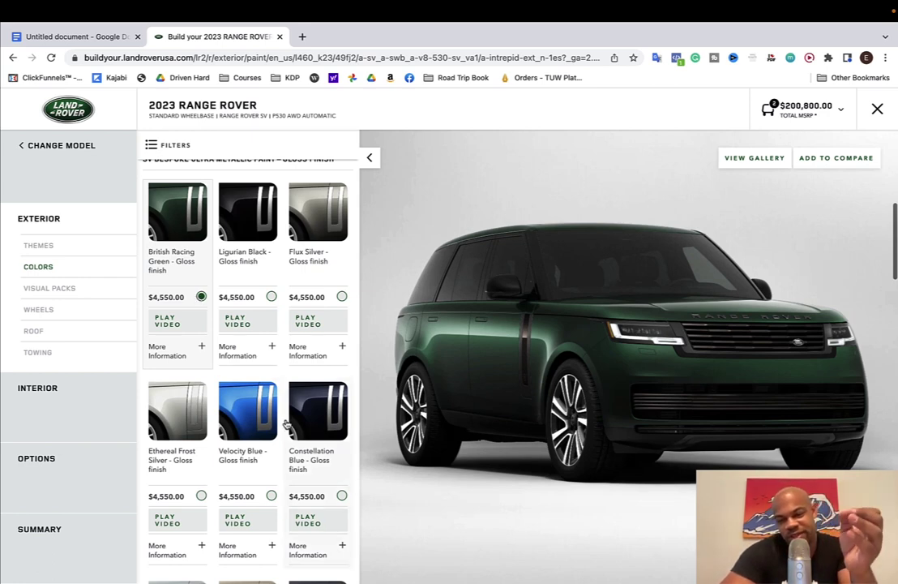
{"action": "scroll", "coordinate": [231, 427], "scroll_direction": "down", "scroll_amount": 10}
{"action": "scroll", "coordinate": [231, 428], "scroll_direction": "down", "scroll_amount": 4}
{"action": "scroll", "coordinate": [195, 344], "scroll_direction": "up", "scroll_amount": 10}
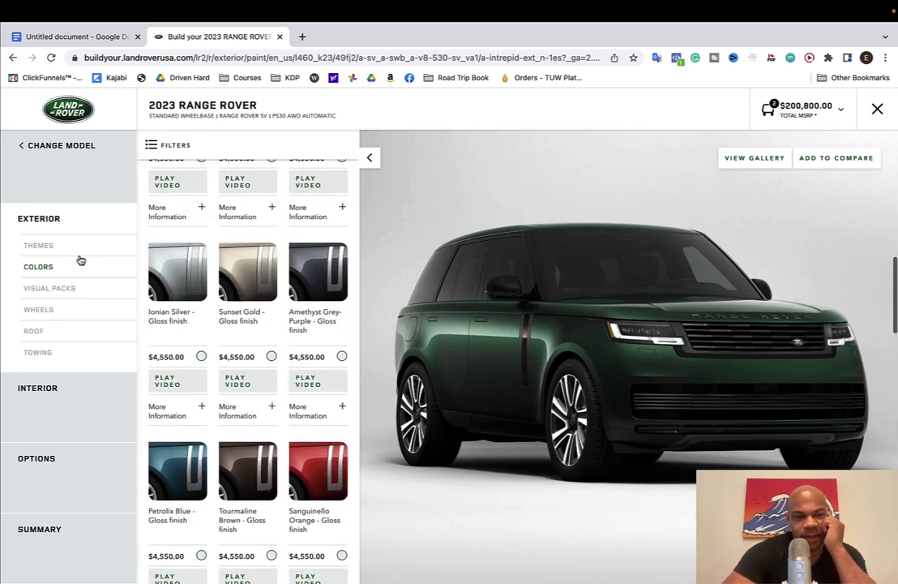
Compare the SV Intrepid and SV Serenity Exterior themes, leaving SV Serenity off.
{"action": "left_click", "coordinate": [73, 248]}
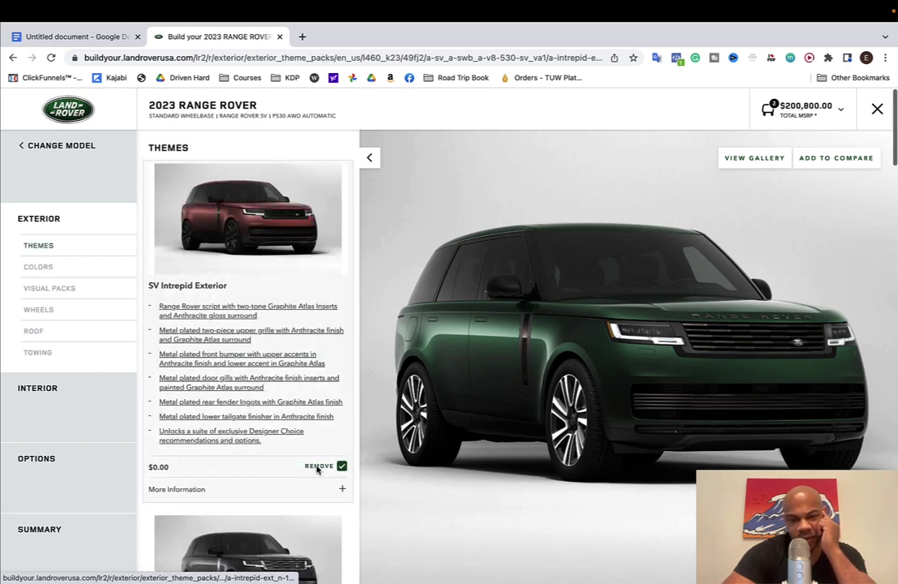
{"action": "left_click", "coordinate": [341, 466]}
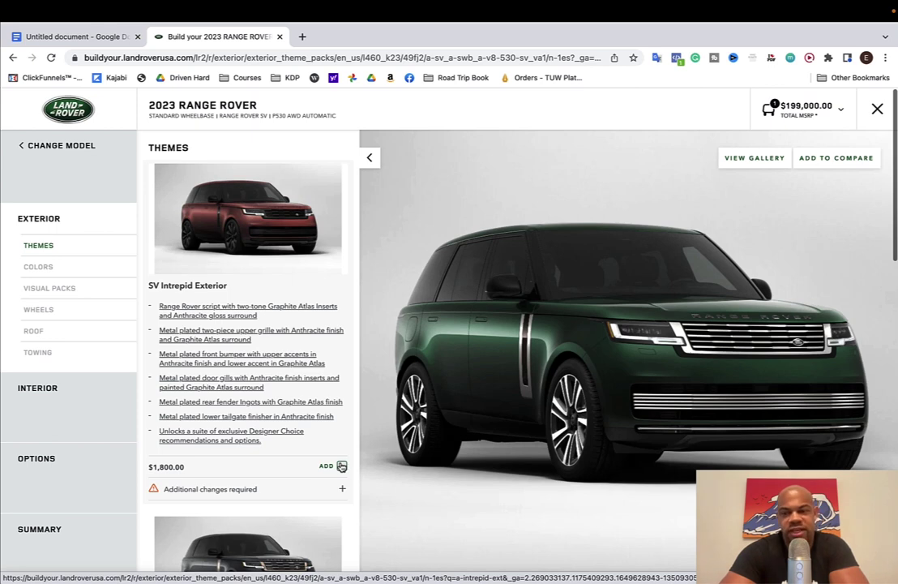
{"action": "left_click", "coordinate": [341, 467]}
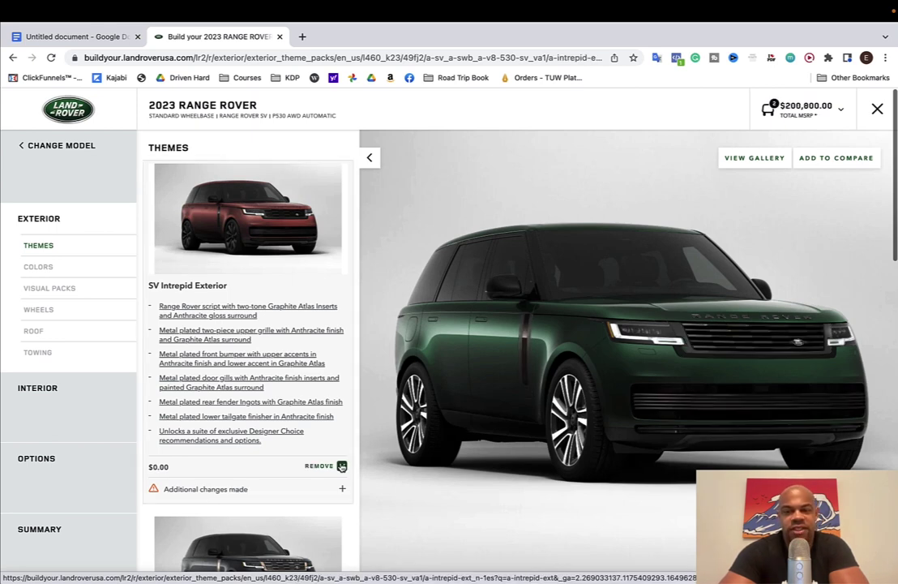
{"action": "scroll", "coordinate": [341, 466], "scroll_direction": "down", "scroll_amount": 5}
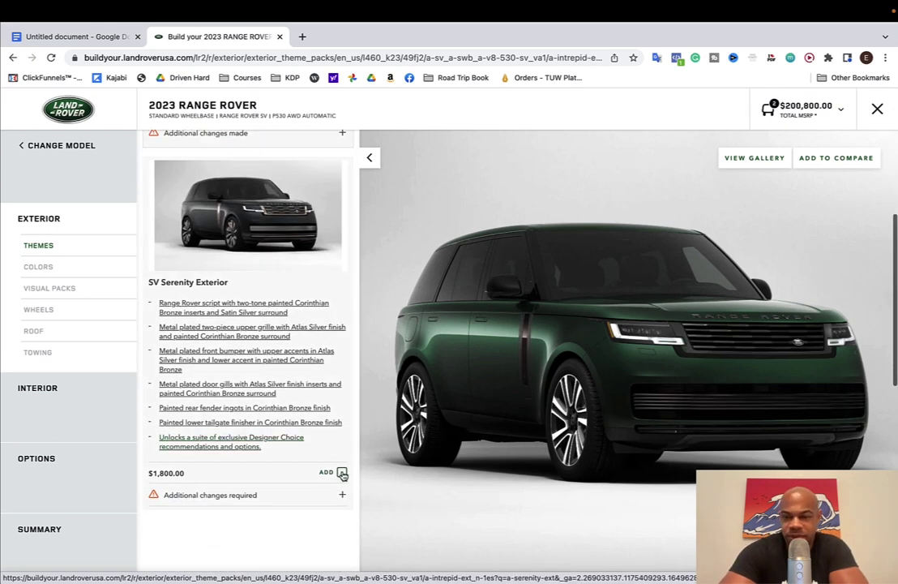
{"action": "left_click", "coordinate": [341, 471]}
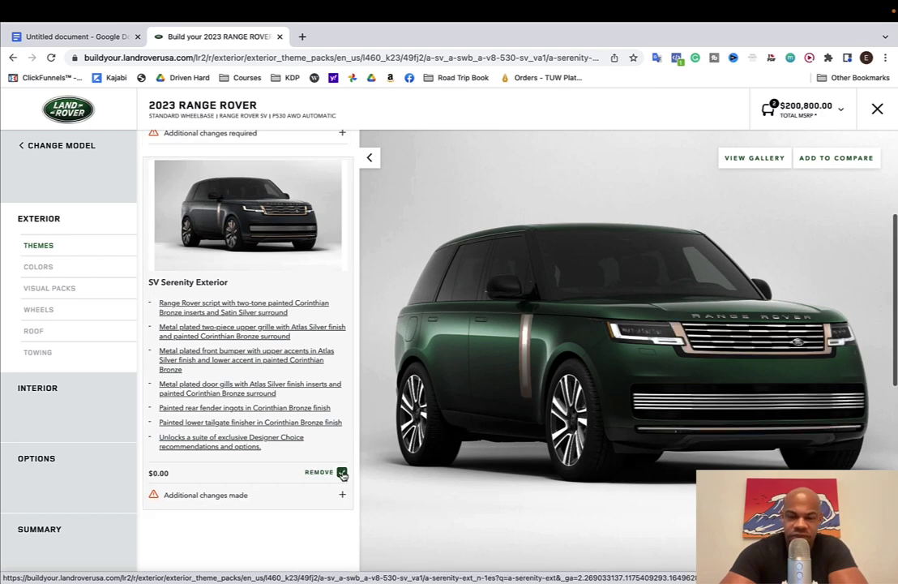
{"action": "left_click", "coordinate": [341, 472]}
Settle on the SV Intrepid Exterior theme and move to the Visual Packs step.
{"action": "scroll", "coordinate": [329, 369], "scroll_direction": "up", "scroll_amount": 2}
{"action": "scroll", "coordinate": [329, 364], "scroll_direction": "up", "scroll_amount": 2}
{"action": "left_click", "coordinate": [341, 375]}
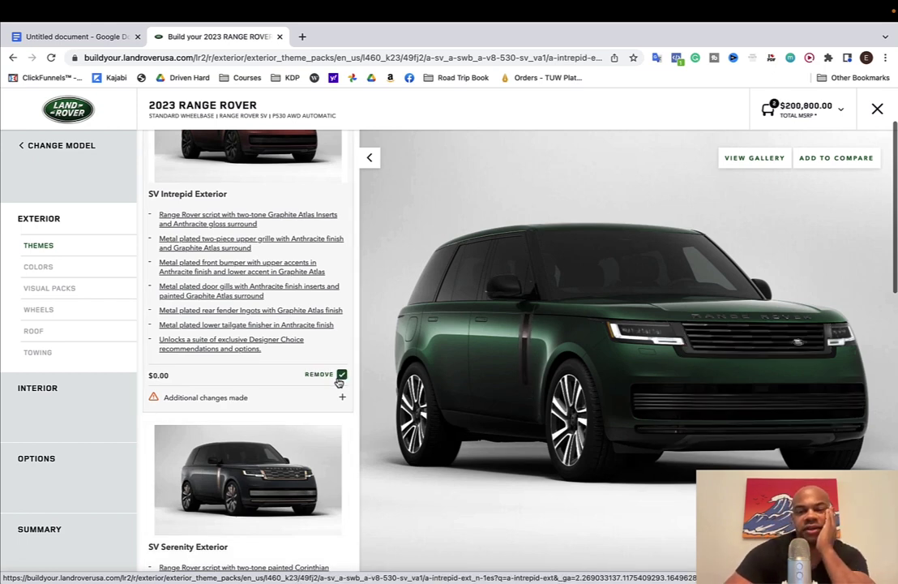
{"action": "left_click", "coordinate": [341, 376]}
{"action": "left_click", "coordinate": [341, 375]}
{"action": "left_click", "coordinate": [51, 288]}
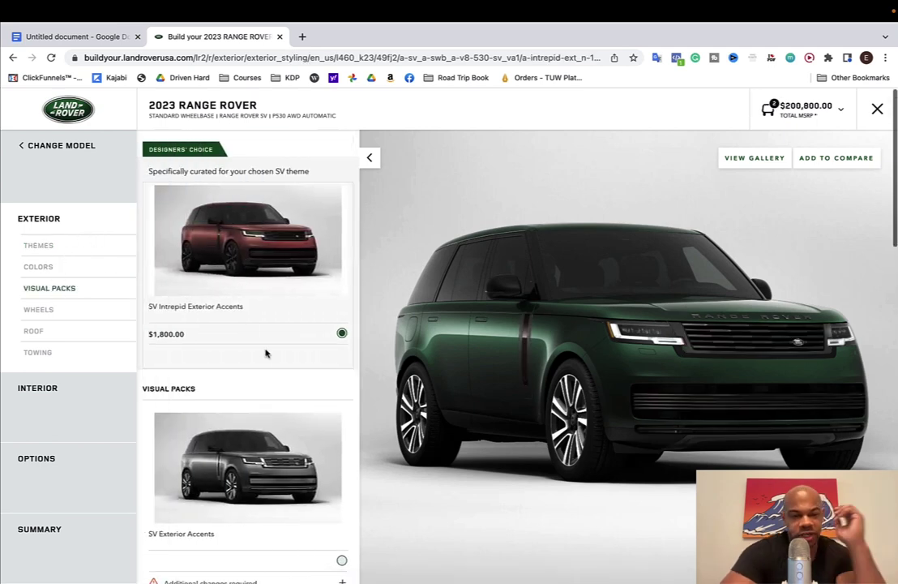
Compare SV, SV Serenity and SV Intrepid Exterior Accents, keeping SV Intrepid ($1,800).
{"action": "scroll", "coordinate": [265, 353], "scroll_direction": "down", "scroll_amount": 1}
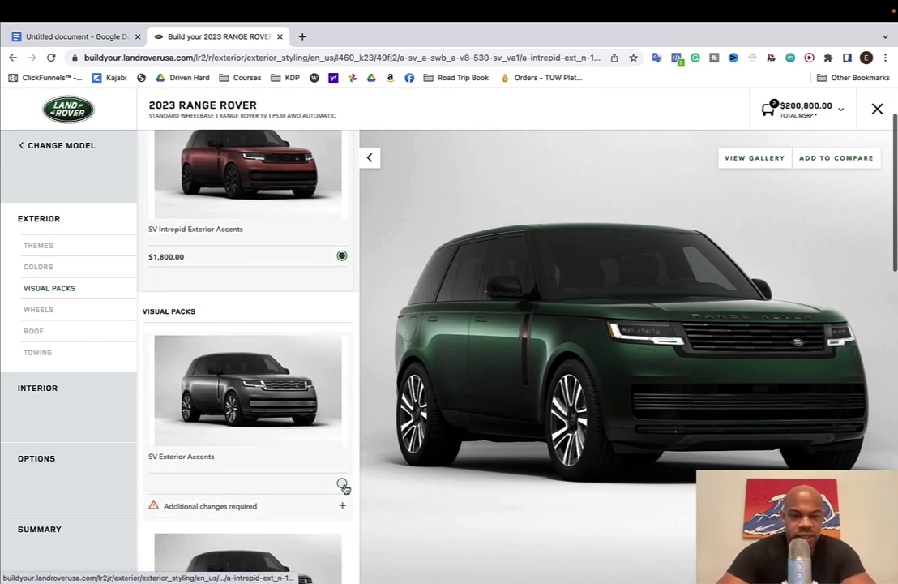
{"action": "left_click", "coordinate": [341, 485]}
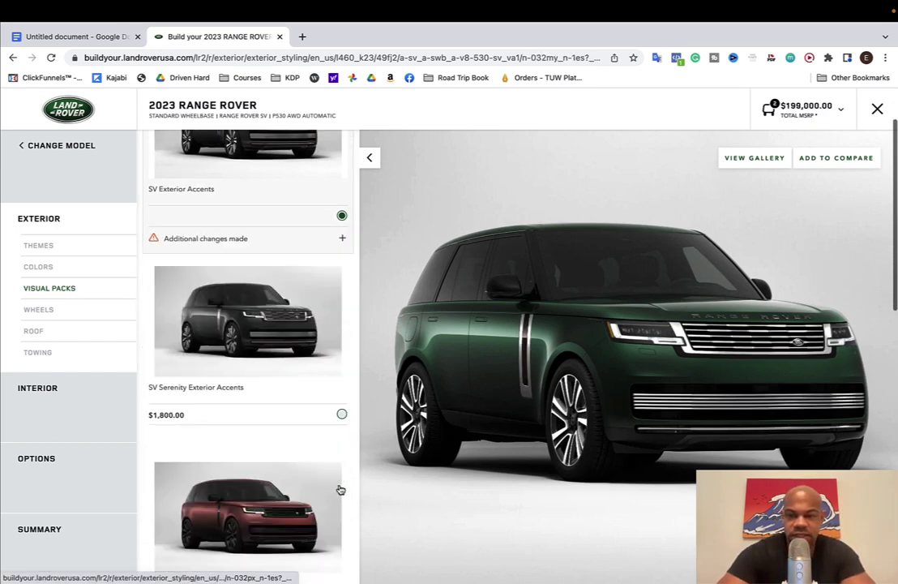
{"action": "left_click", "coordinate": [336, 413]}
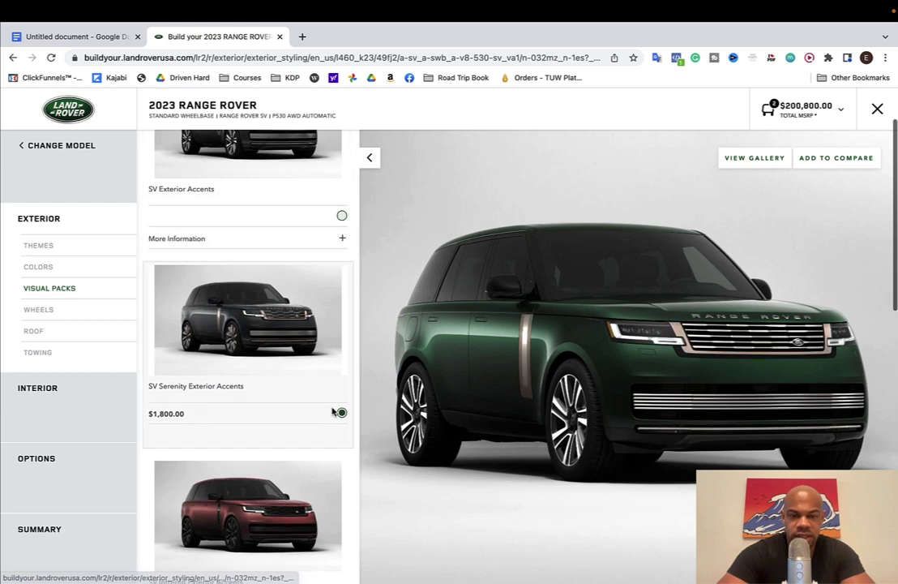
{"action": "left_click", "coordinate": [334, 481]}
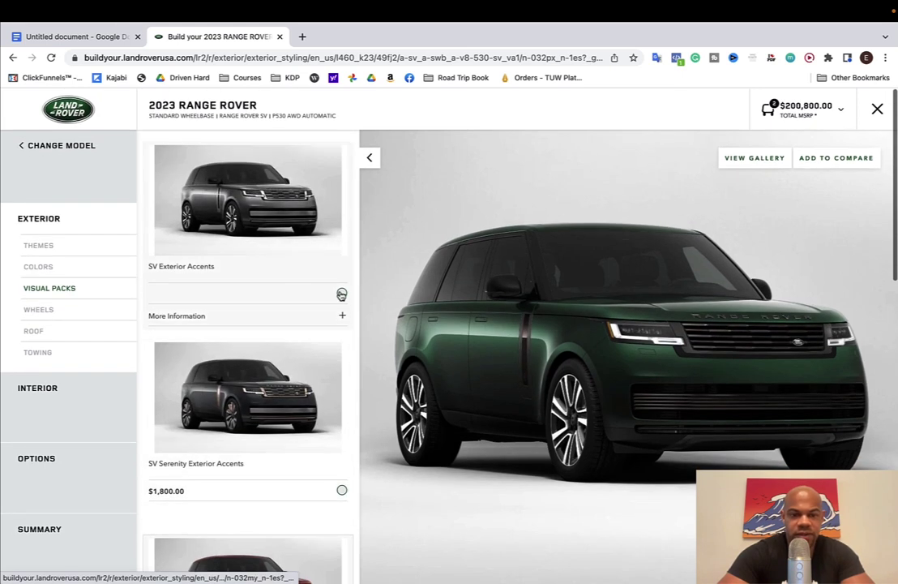
{"action": "left_click", "coordinate": [340, 293]}
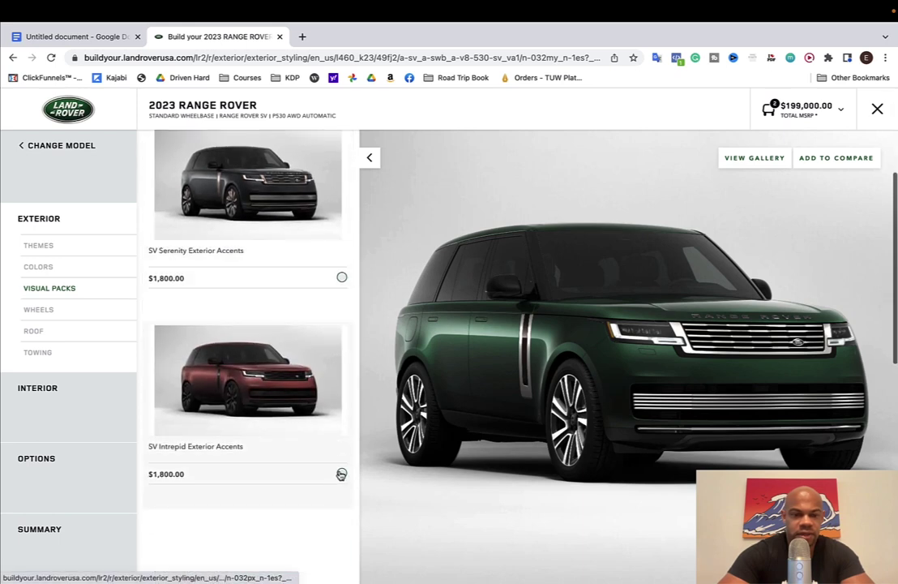
{"action": "left_click", "coordinate": [341, 474]}
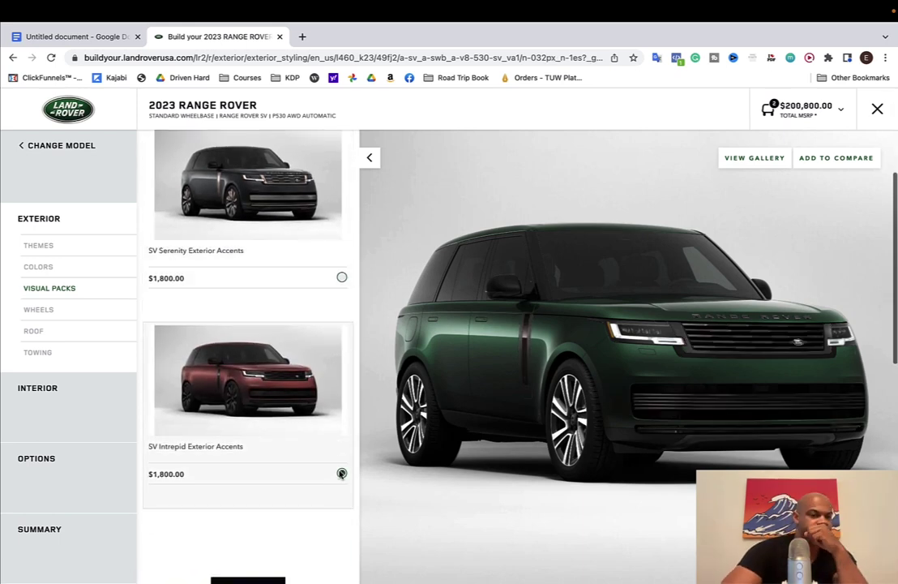
Fit the SV Bespoke 22" Style 1072 wheels after trying the 22" Style 7023 Gloss Black ones.
{"action": "left_click", "coordinate": [68, 317]}
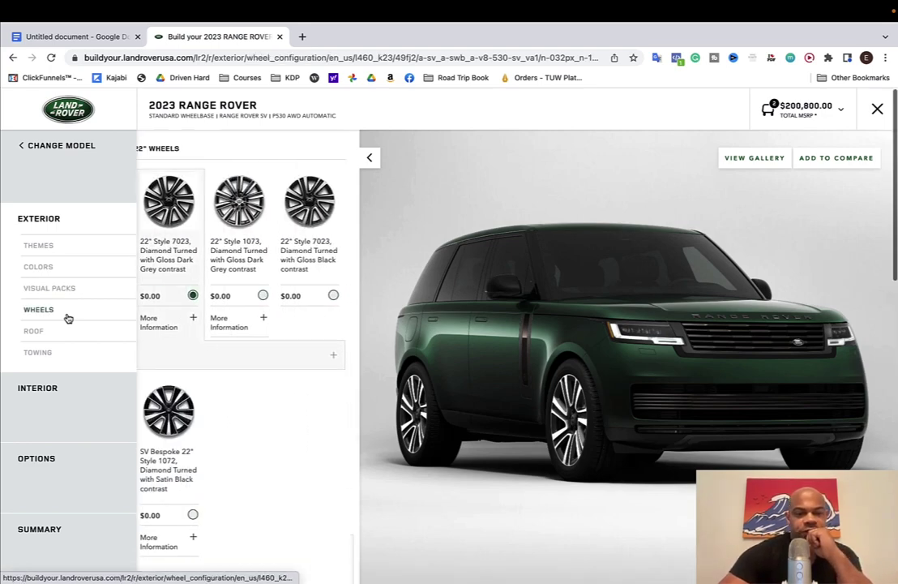
{"action": "scroll", "coordinate": [191, 384], "scroll_direction": "down", "scroll_amount": 10}
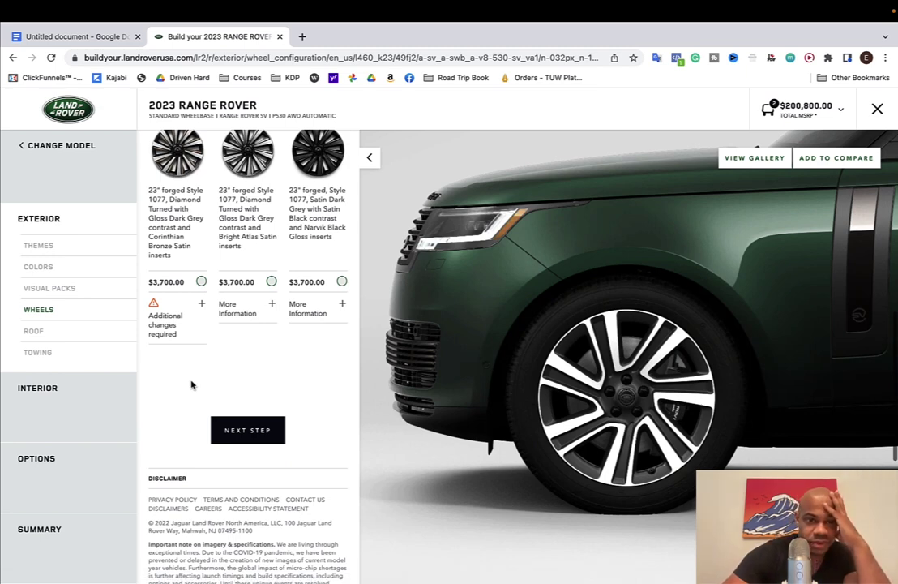
{"action": "scroll", "coordinate": [191, 384], "scroll_direction": "up", "scroll_amount": 5}
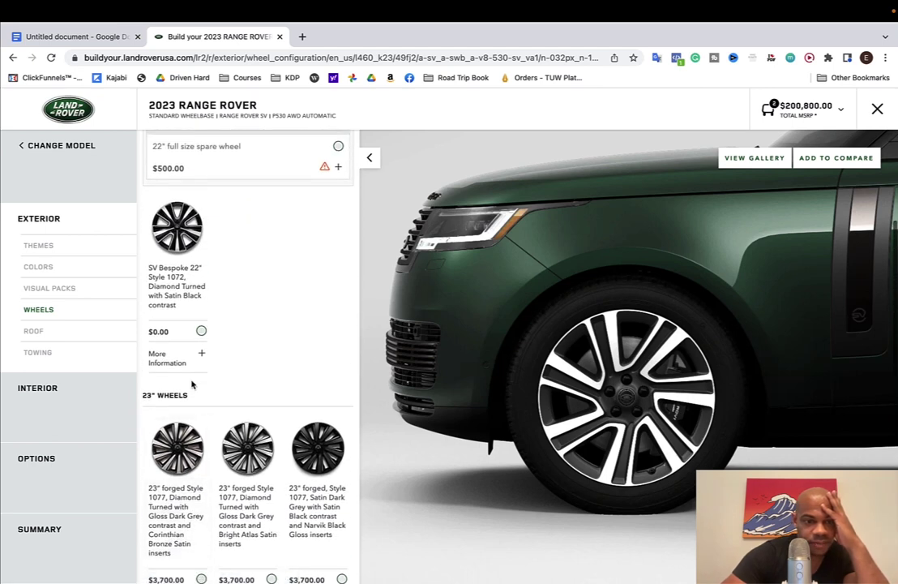
{"action": "scroll", "coordinate": [192, 384], "scroll_direction": "up", "scroll_amount": 1}
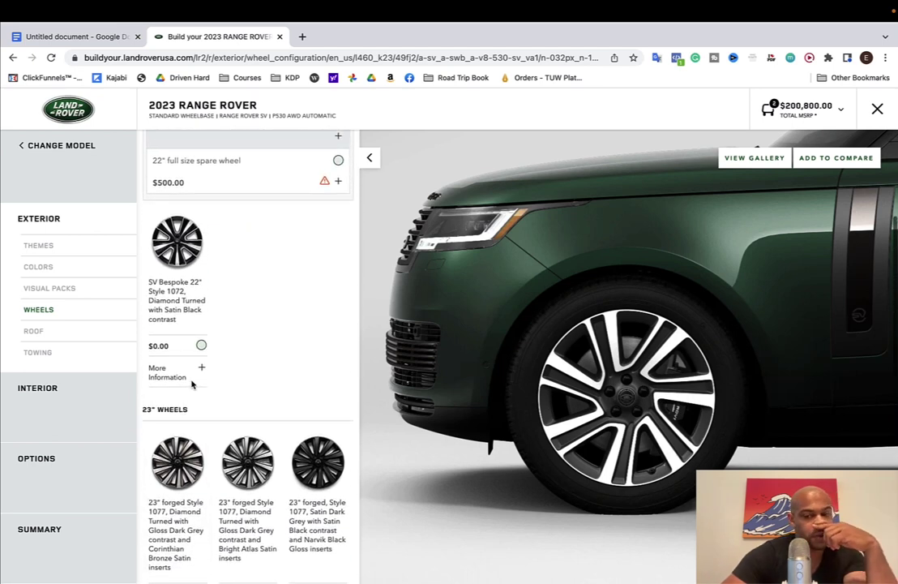
{"action": "scroll", "coordinate": [191, 385], "scroll_direction": "up", "scroll_amount": 5}
{"action": "scroll", "coordinate": [192, 384], "scroll_direction": "up", "scroll_amount": 5}
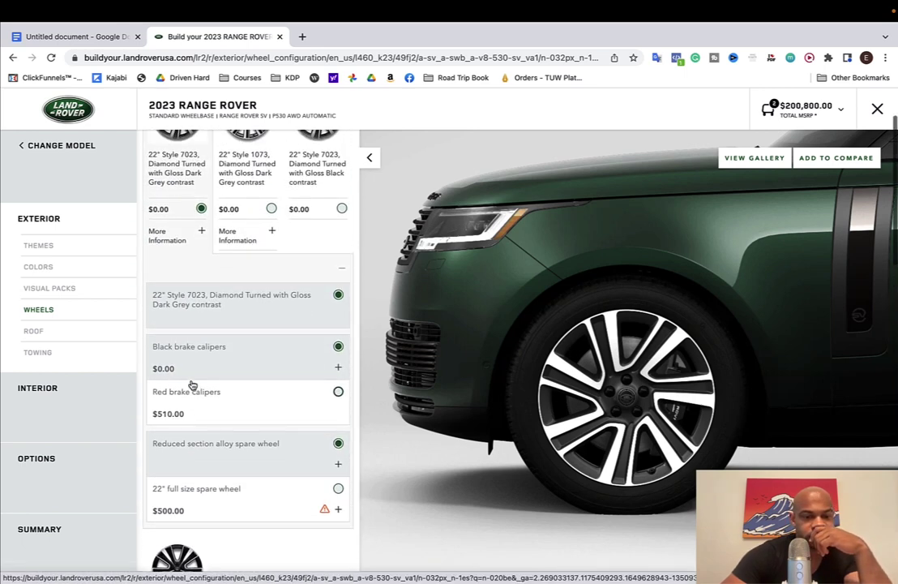
{"action": "scroll", "coordinate": [191, 384], "scroll_direction": "up", "scroll_amount": 2}
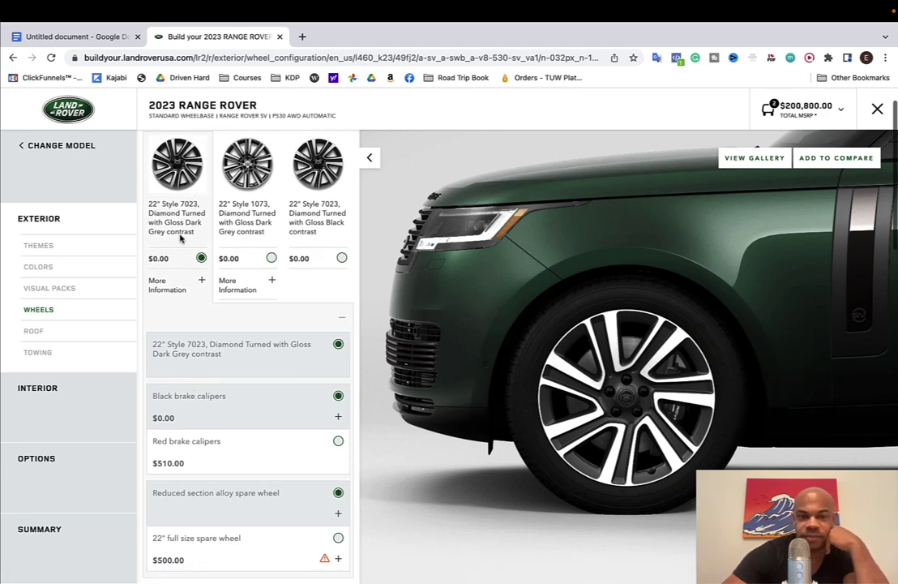
{"action": "scroll", "coordinate": [191, 252], "scroll_direction": "down", "scroll_amount": 5}
{"action": "scroll", "coordinate": [191, 252], "scroll_direction": "up", "scroll_amount": 4}
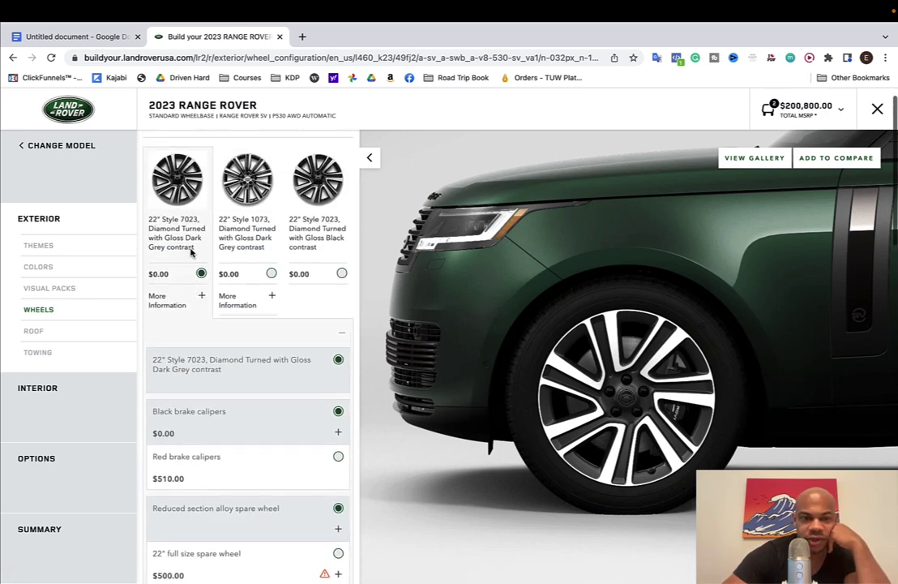
{"action": "left_click", "coordinate": [333, 210]}
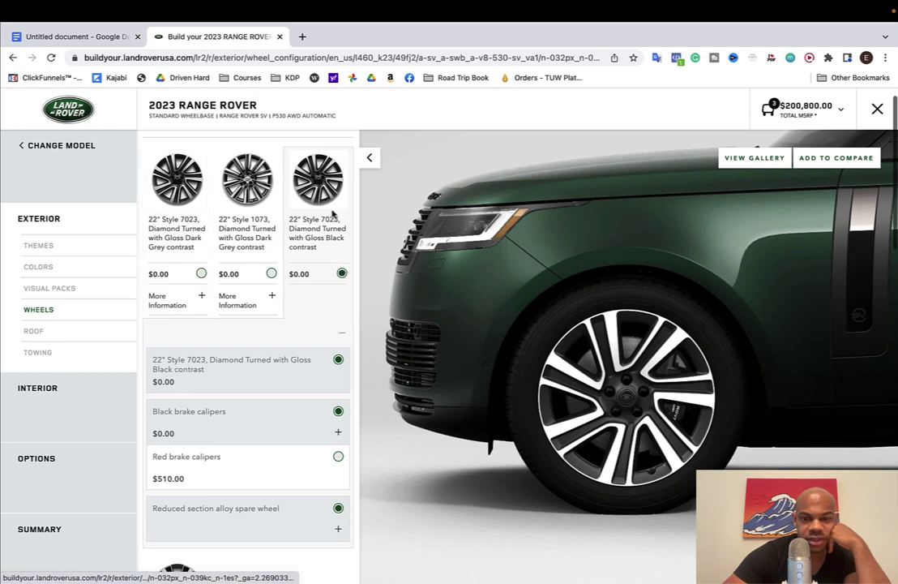
{"action": "scroll", "coordinate": [317, 388], "scroll_direction": "down", "scroll_amount": 3}
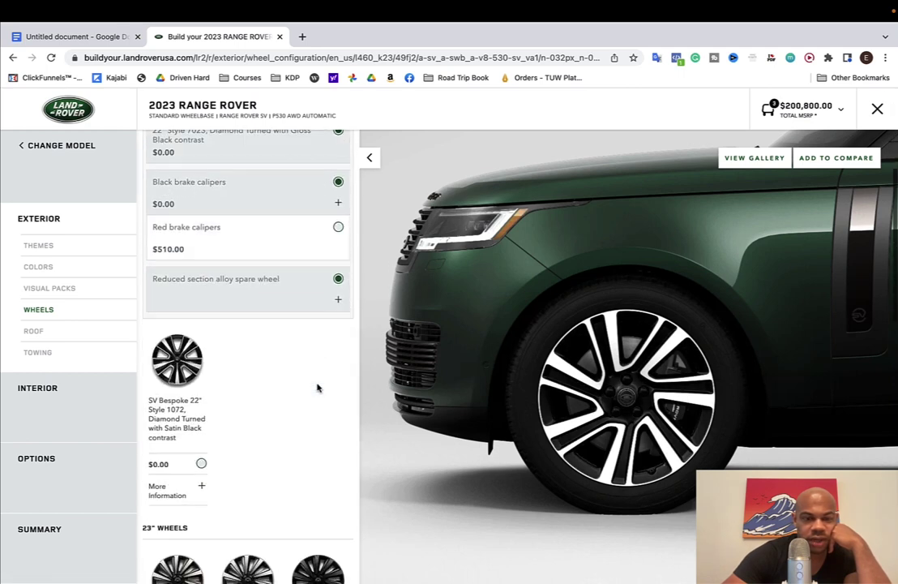
{"action": "scroll", "coordinate": [317, 387], "scroll_direction": "down", "scroll_amount": 2}
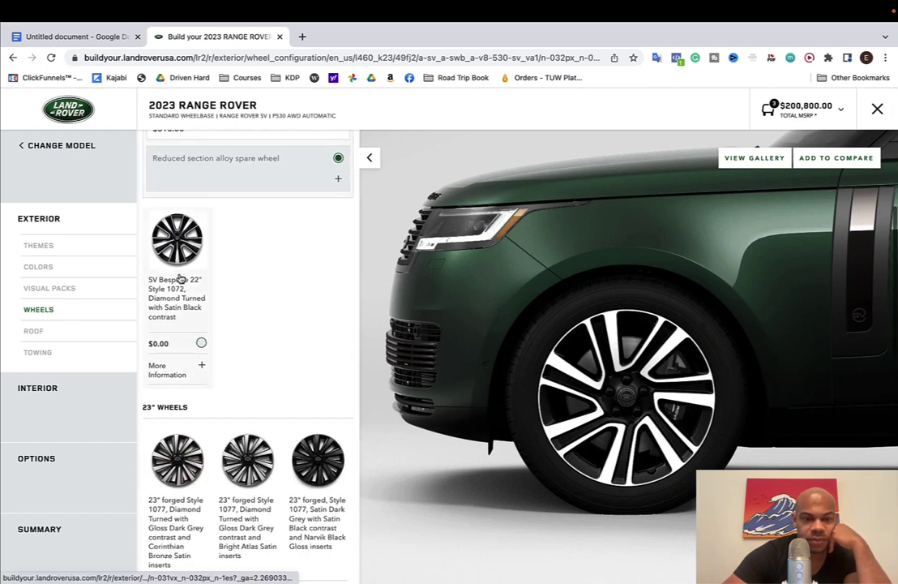
{"action": "left_click", "coordinate": [179, 278]}
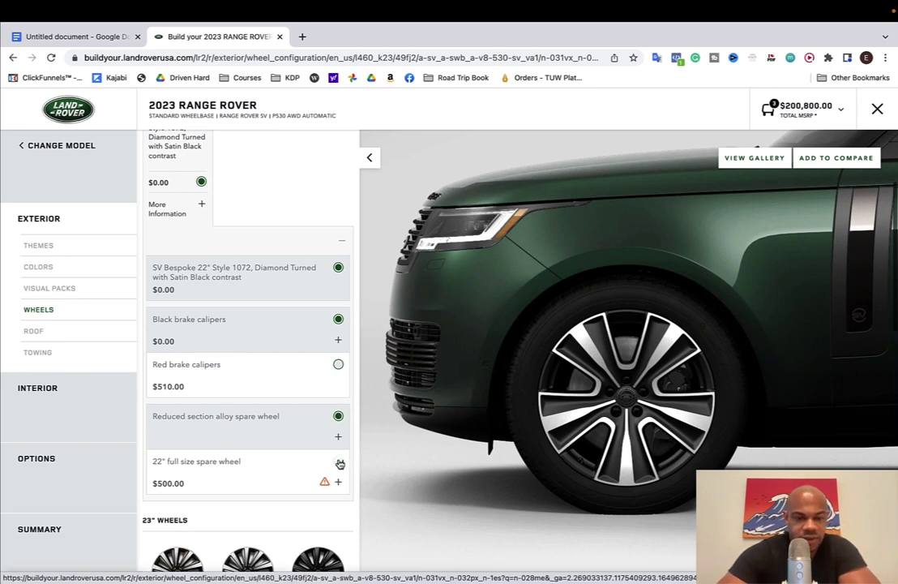
Switch to the 22" full size spare wheel and continue to the Roof step.
{"action": "left_click", "coordinate": [339, 462]}
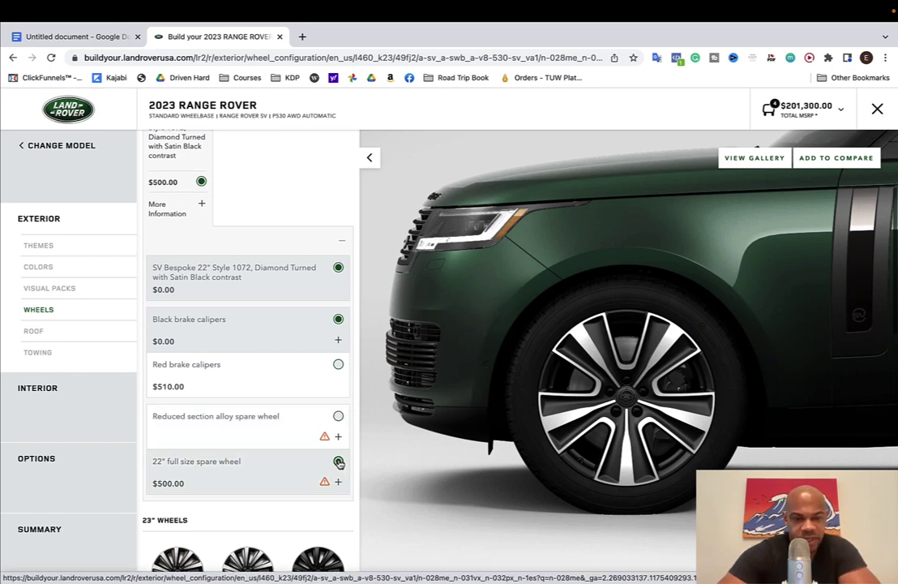
{"action": "scroll", "coordinate": [252, 454], "scroll_direction": "down", "scroll_amount": 3}
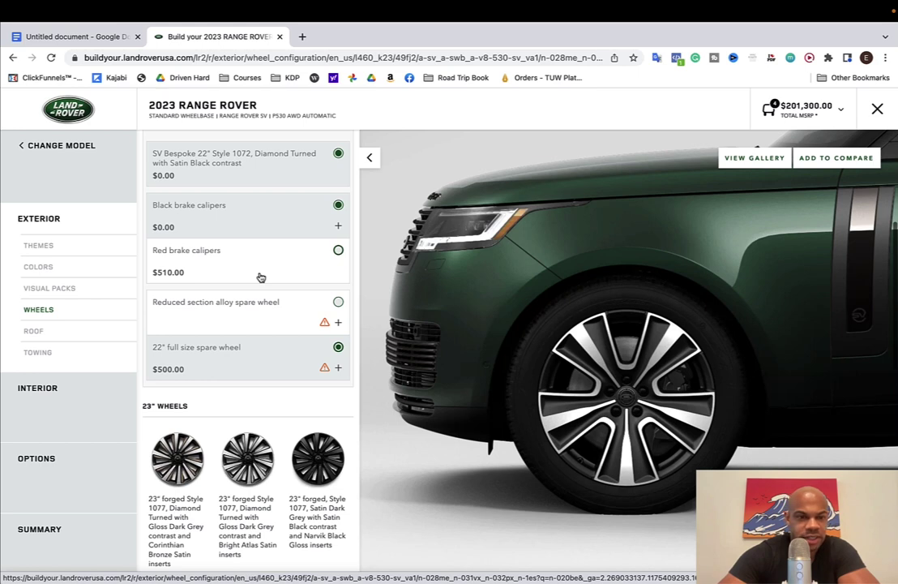
{"action": "scroll", "coordinate": [260, 277], "scroll_direction": "down", "scroll_amount": 3}
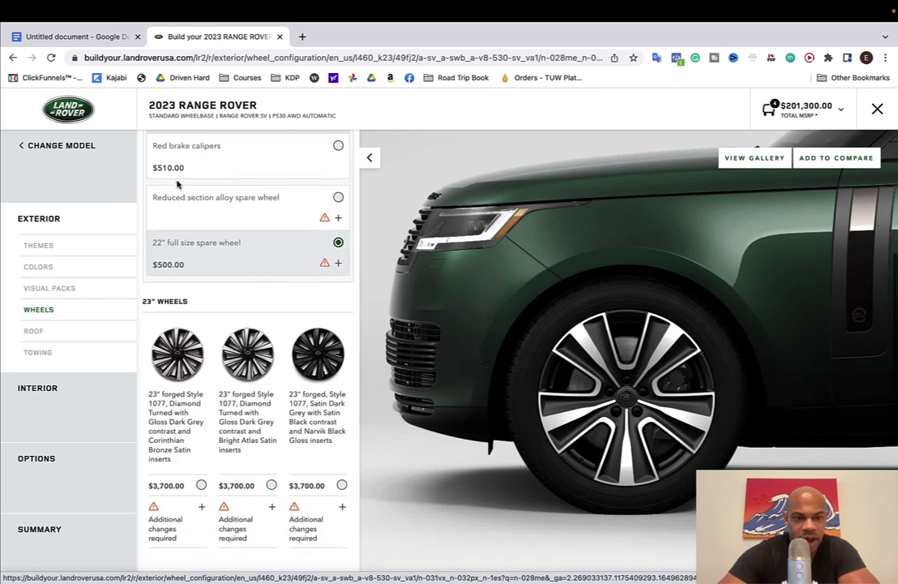
{"action": "scroll", "coordinate": [230, 207], "scroll_direction": "down", "scroll_amount": 2}
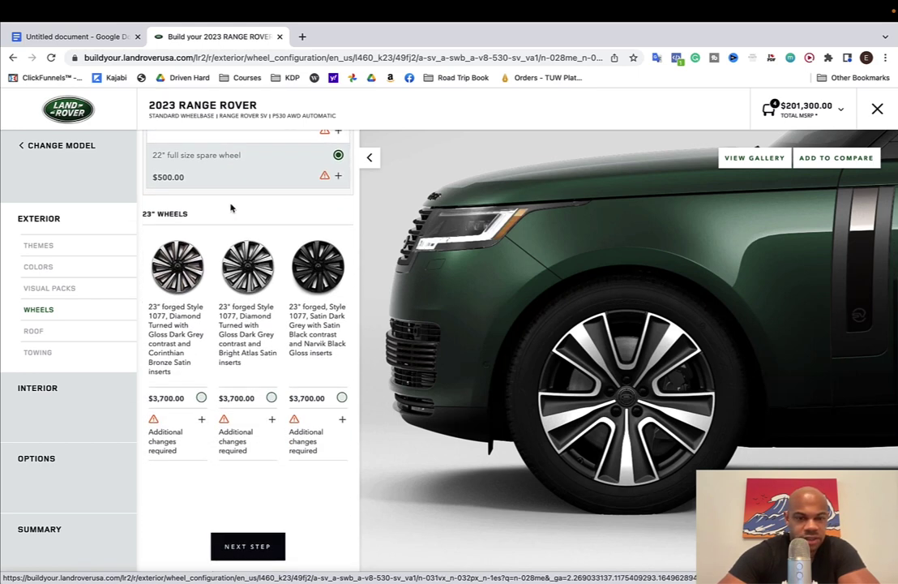
{"action": "scroll", "coordinate": [230, 208], "scroll_direction": "down", "scroll_amount": 3}
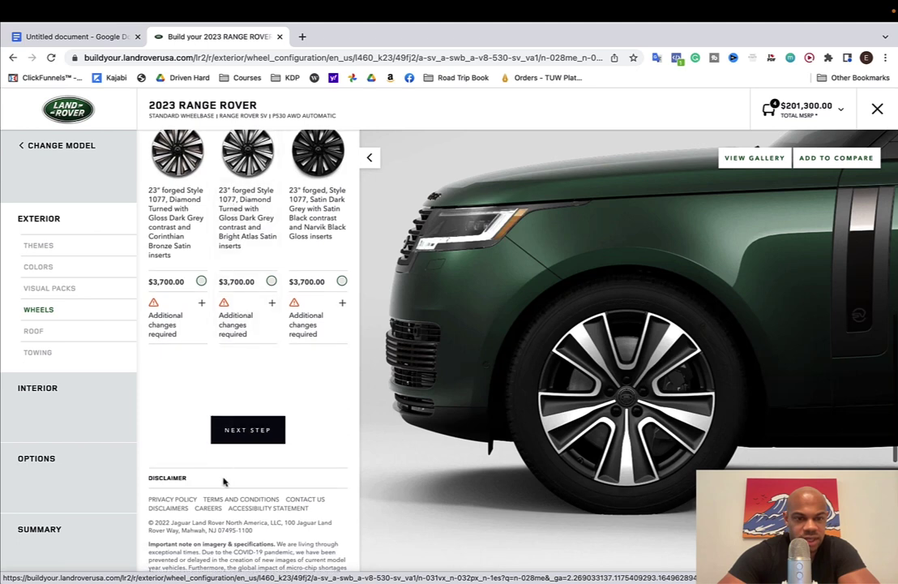
{"action": "left_click", "coordinate": [244, 430]}
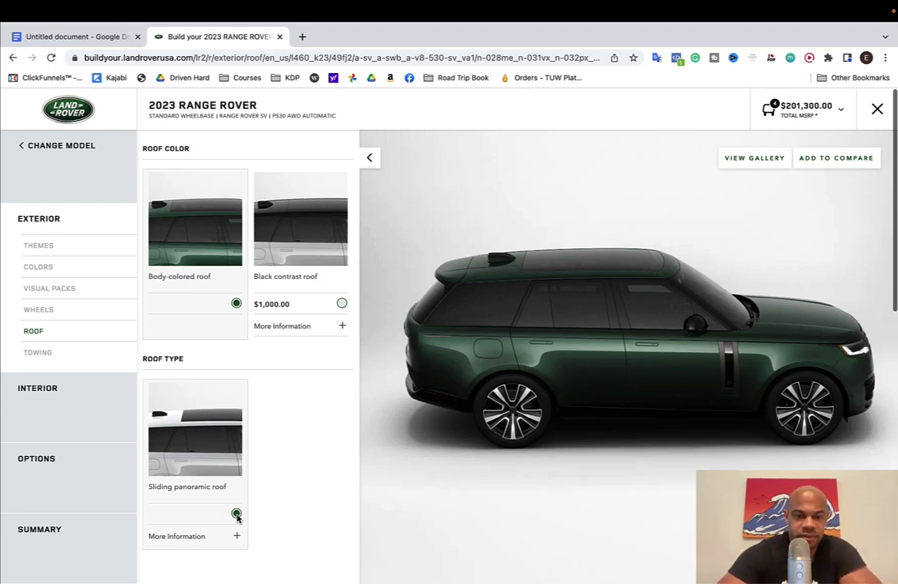
Choose the Black contrast roof ($1,000) over Body-colored, raising the total to $202,300.
{"action": "left_click", "coordinate": [342, 304]}
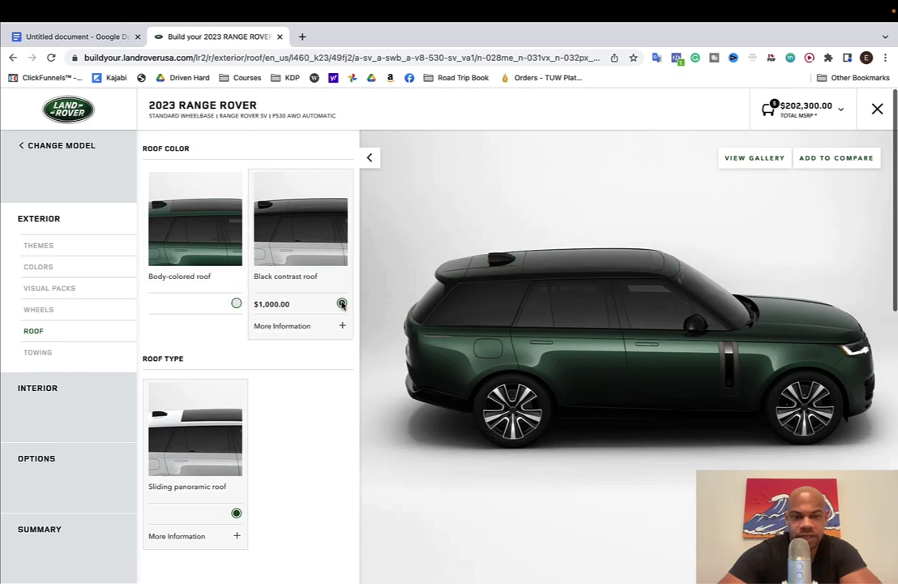
{"action": "left_click", "coordinate": [235, 304]}
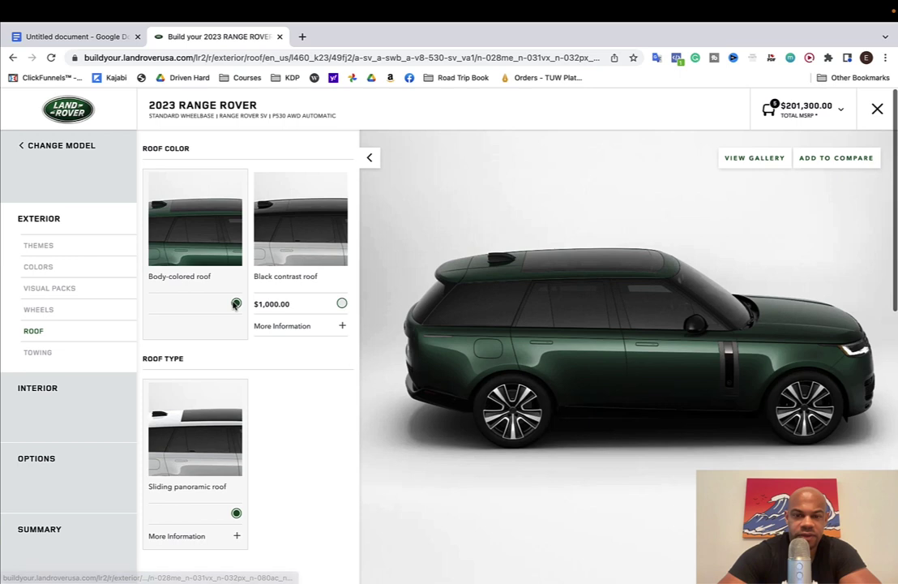
{"action": "left_click", "coordinate": [341, 304]}
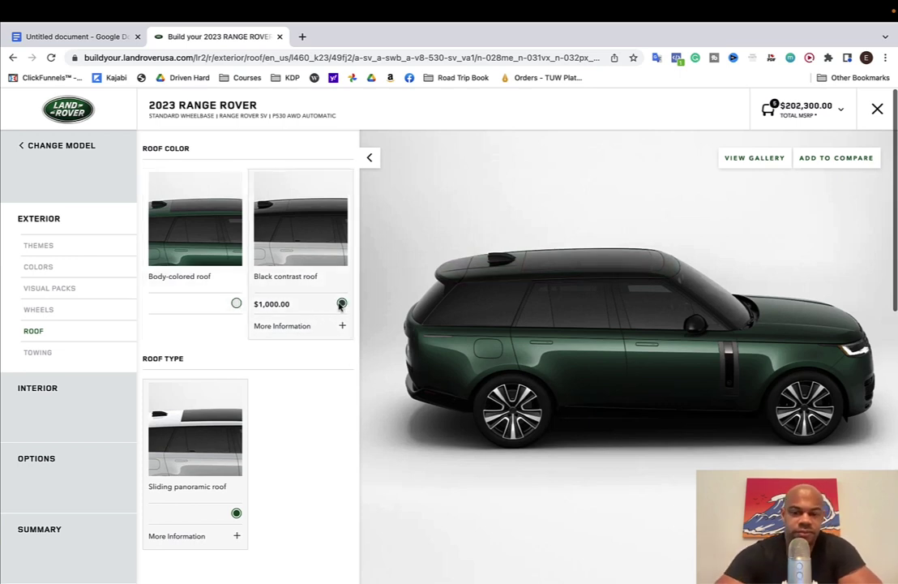
{"action": "left_click", "coordinate": [68, 354]}
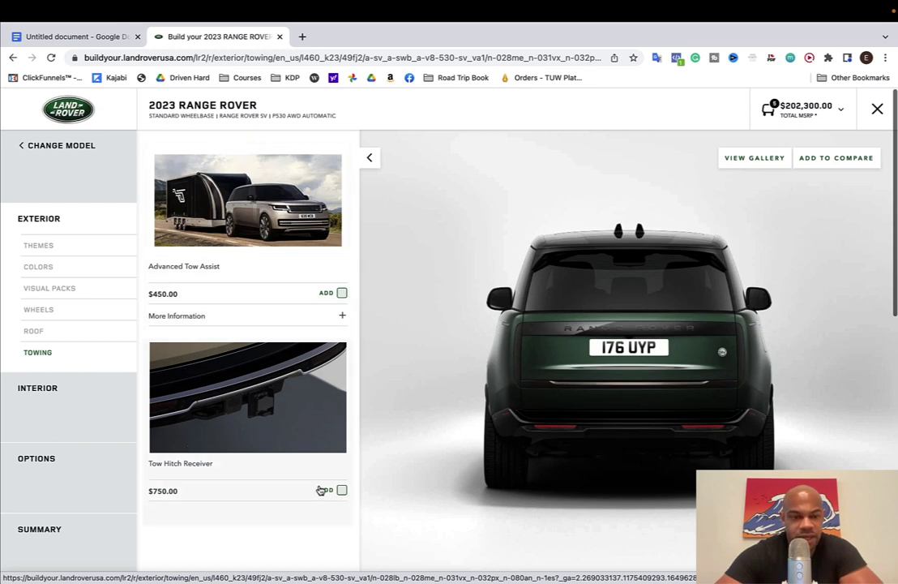
Add the $750 Tow Hitch Receiver and check the Advanced Tow Assist details.
{"action": "left_click", "coordinate": [251, 426]}
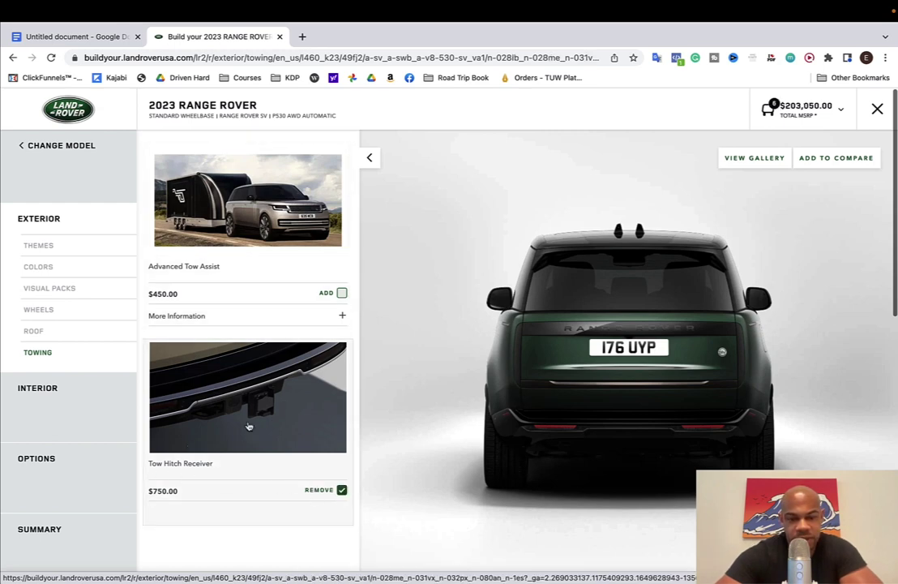
{"action": "left_click", "coordinate": [595, 429]}
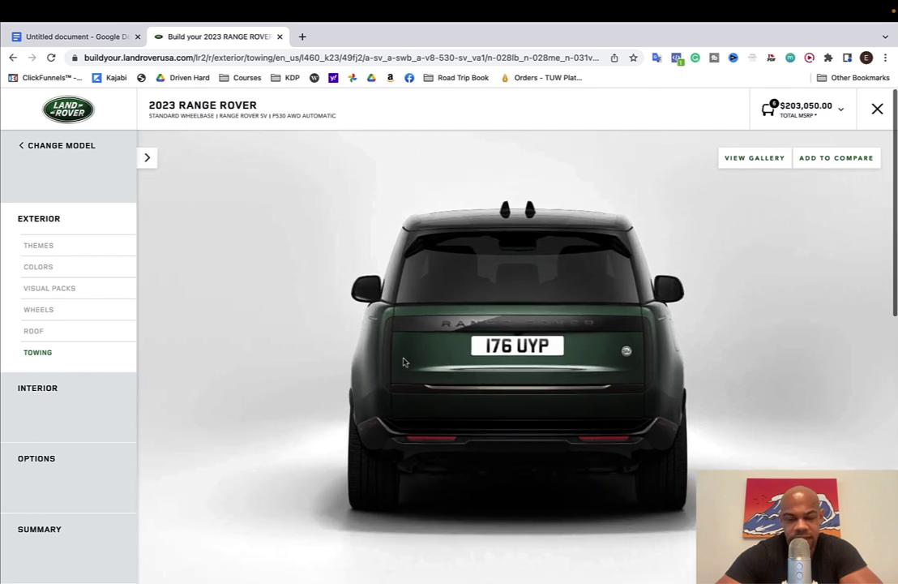
{"action": "left_click", "coordinate": [144, 158]}
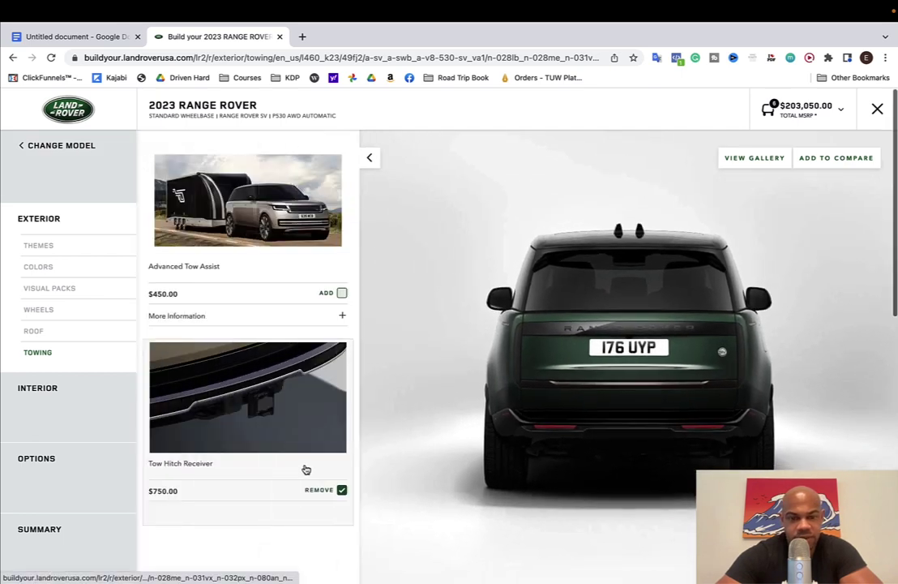
{"action": "scroll", "coordinate": [296, 458], "scroll_direction": "down", "scroll_amount": 1}
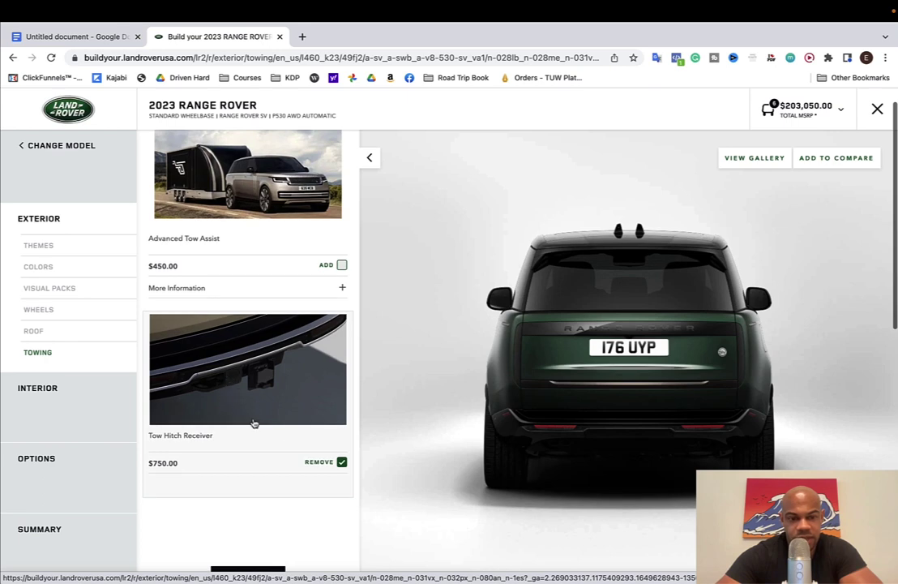
{"action": "left_click", "coordinate": [195, 291]}
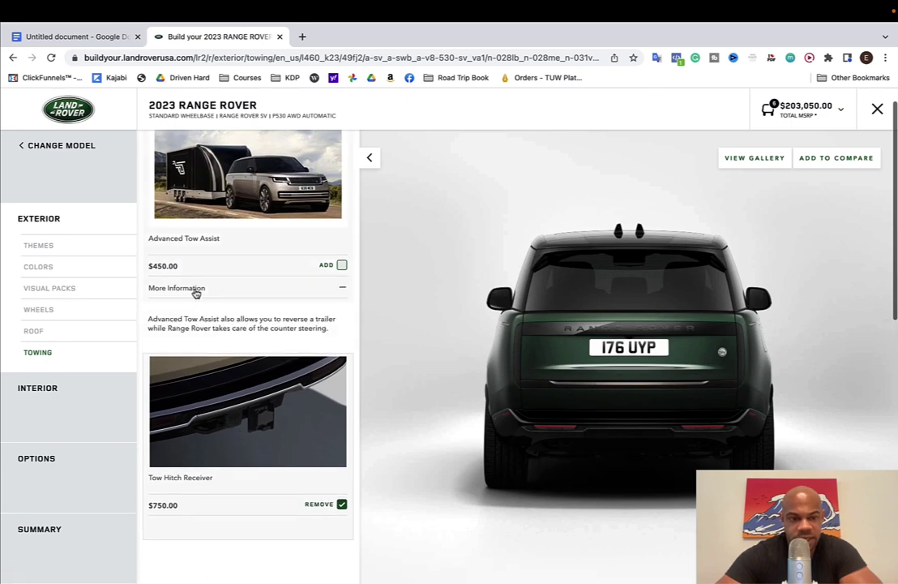
{"action": "left_click", "coordinate": [196, 291]}
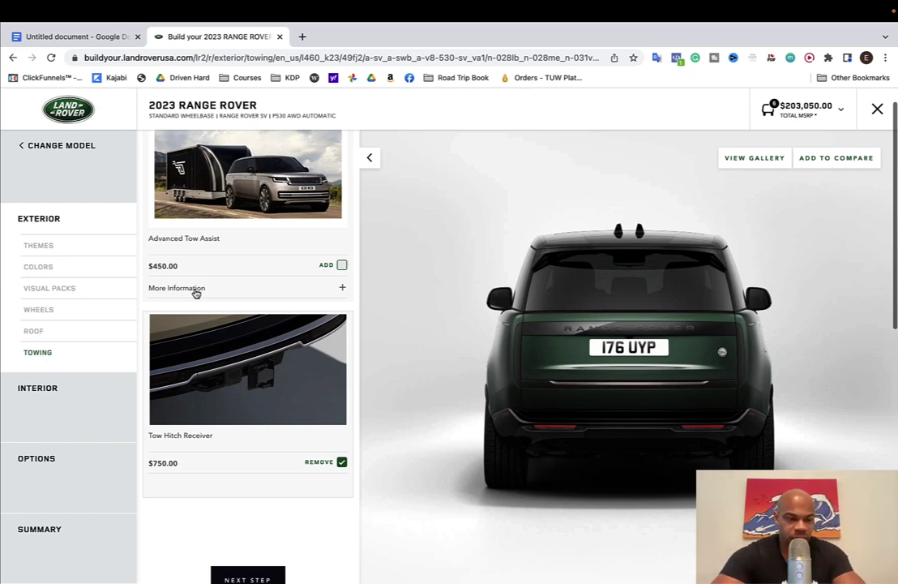
{"action": "scroll", "coordinate": [195, 293], "scroll_direction": "down", "scroll_amount": 1}
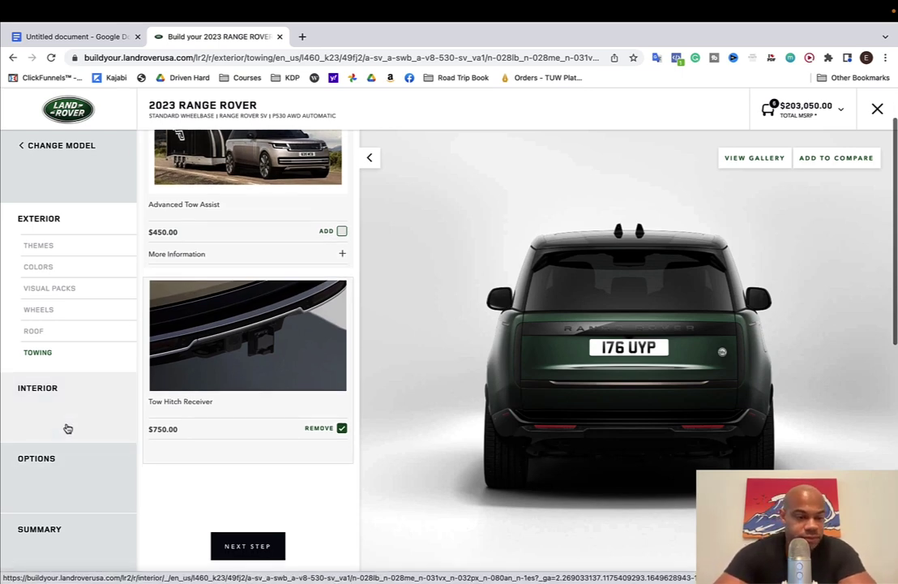
Browse the SV Intrepid and SV Serenity Interior themes, each priced at $3,300.
{"action": "left_click", "coordinate": [68, 428]}
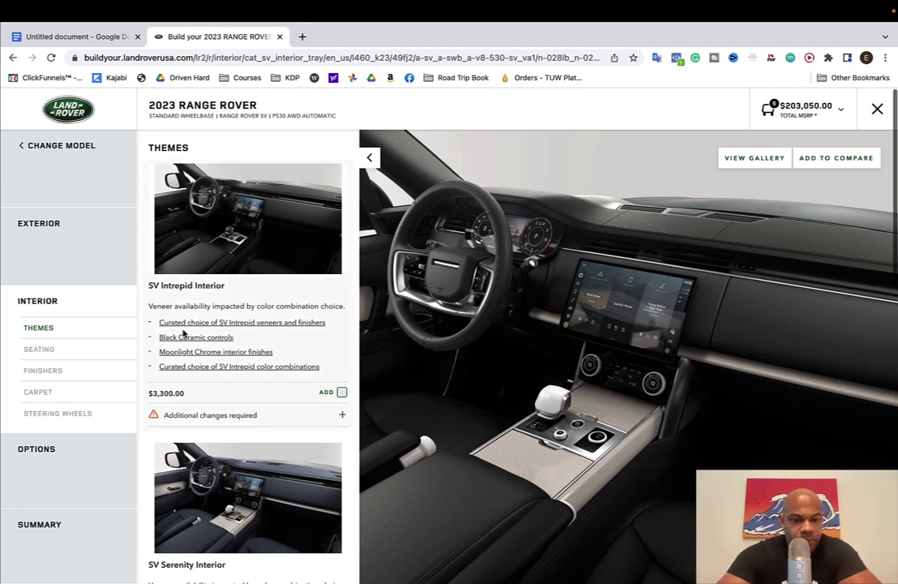
{"action": "scroll", "coordinate": [184, 334], "scroll_direction": "down", "scroll_amount": 1}
{"action": "scroll", "coordinate": [184, 333], "scroll_direction": "down", "scroll_amount": 4}
{"action": "scroll", "coordinate": [184, 333], "scroll_direction": "up", "scroll_amount": 1}
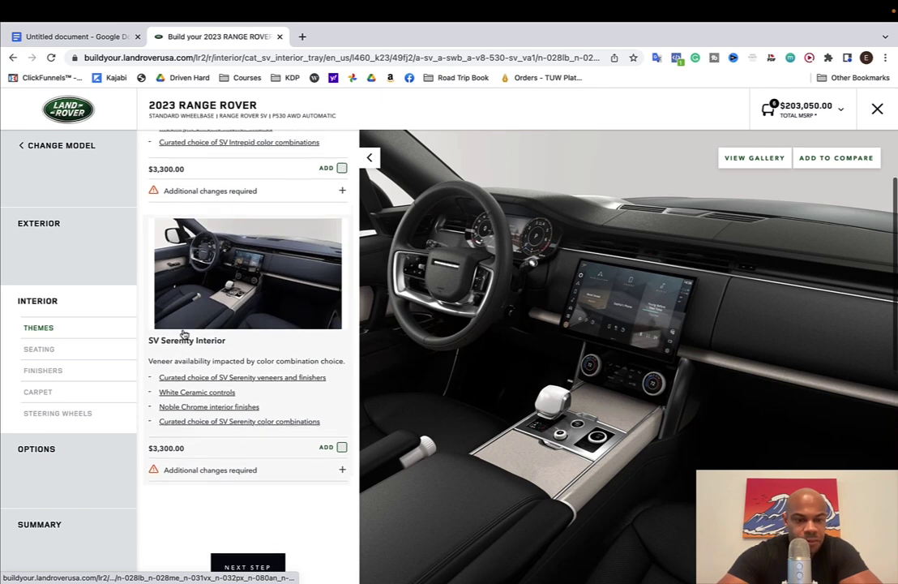
{"action": "scroll", "coordinate": [184, 333], "scroll_direction": "up", "scroll_amount": 1}
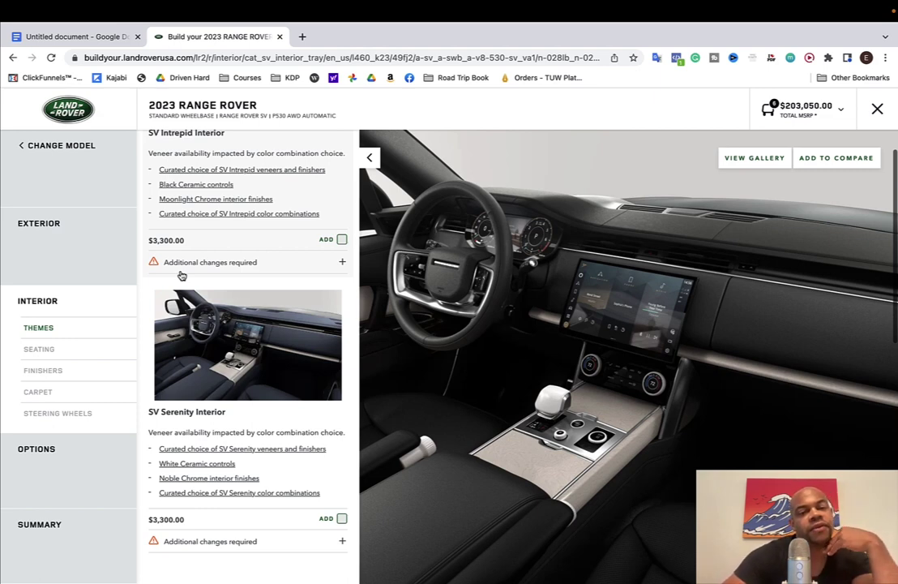
Try the SV Intrepid and SV Serenity Interior themes on the build.
{"action": "scroll", "coordinate": [182, 275], "scroll_direction": "up", "scroll_amount": 2}
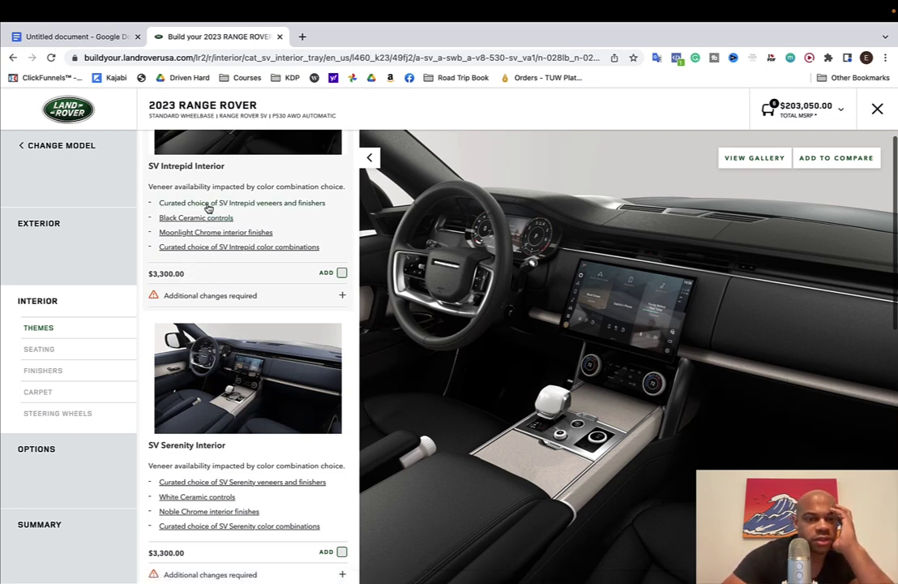
{"action": "scroll", "coordinate": [244, 310], "scroll_direction": "down", "scroll_amount": 1}
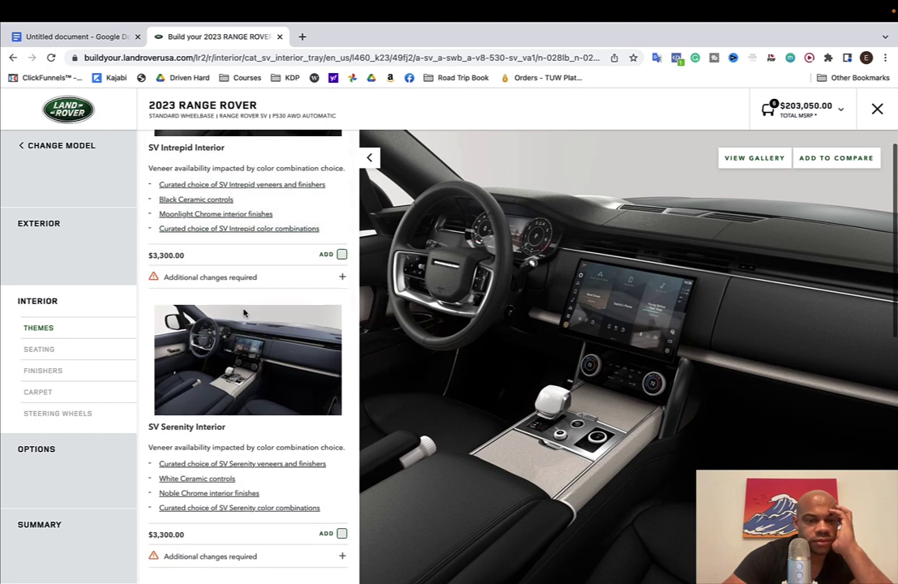
{"action": "scroll", "coordinate": [244, 311], "scroll_direction": "up", "scroll_amount": 3}
{"action": "left_click", "coordinate": [341, 301]}
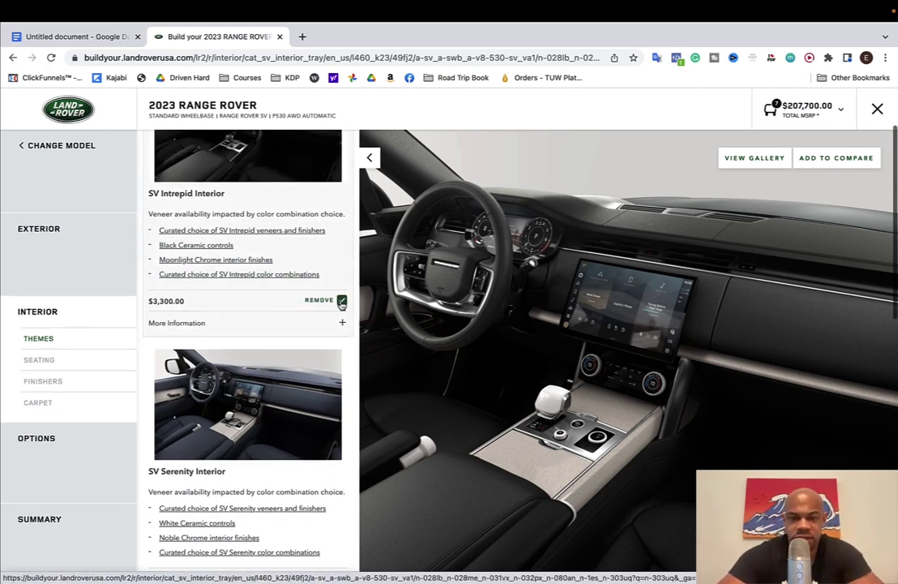
{"action": "scroll", "coordinate": [341, 365], "scroll_direction": "down", "scroll_amount": 2}
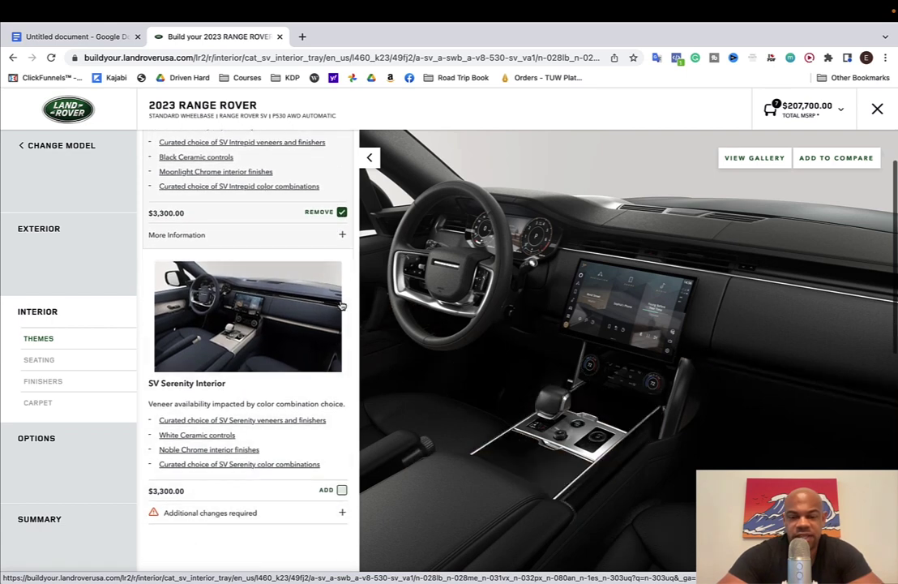
{"action": "left_click", "coordinate": [341, 490]}
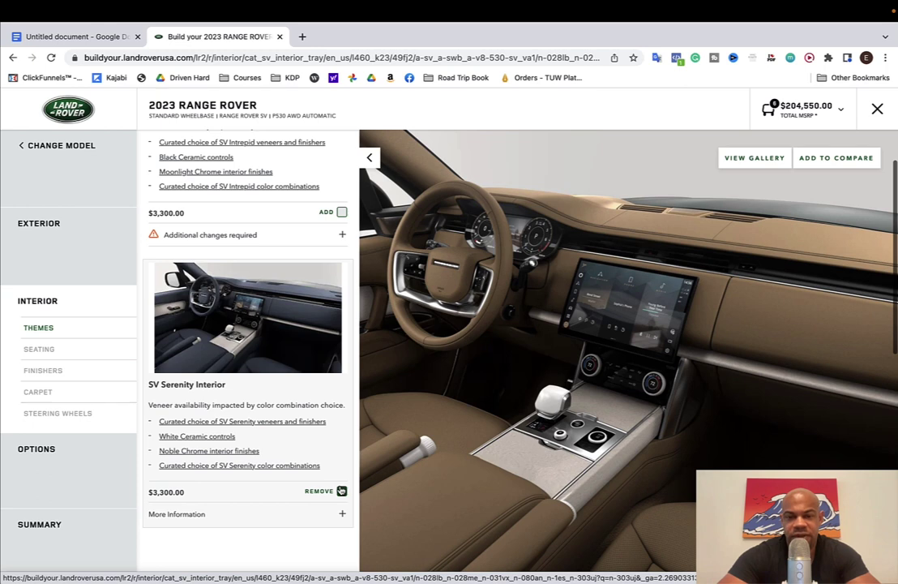
{"action": "scroll", "coordinate": [301, 443], "scroll_direction": "down", "scroll_amount": 3}
{"action": "scroll", "coordinate": [300, 443], "scroll_direction": "up", "scroll_amount": 2}
{"action": "scroll", "coordinate": [300, 443], "scroll_direction": "up", "scroll_amount": 2}
{"action": "left_click", "coordinate": [341, 254]}
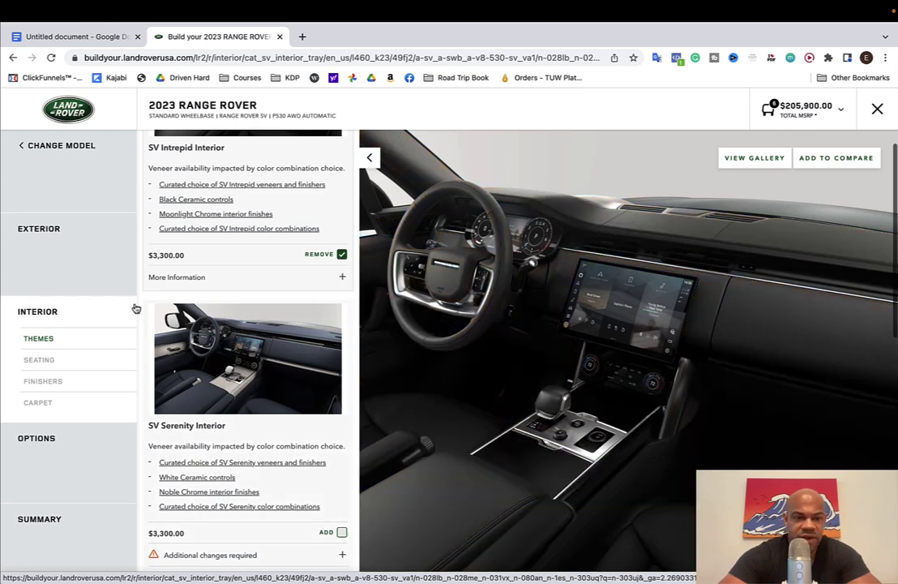
Leave the SV Intrepid Interior theme off, keeping the total at $201,250.
{"action": "left_click", "coordinate": [340, 254]}
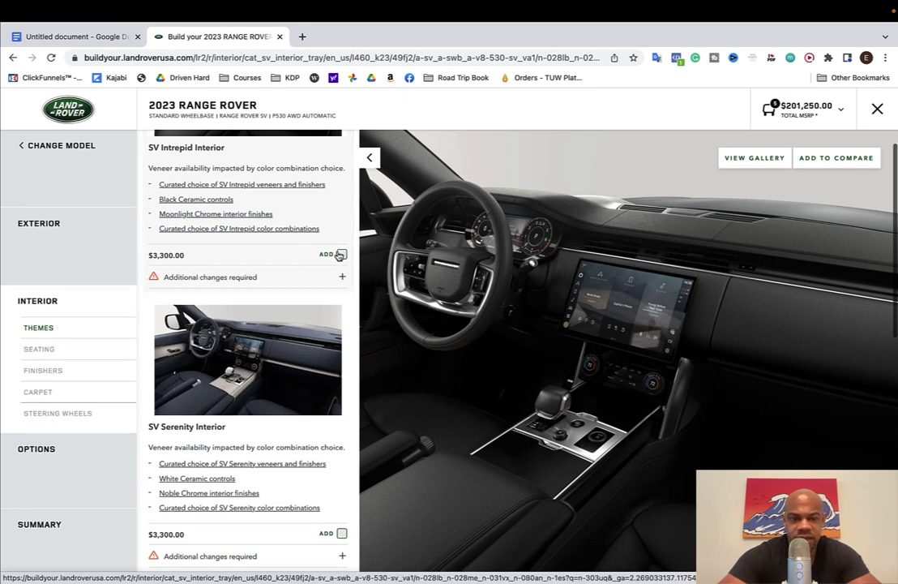
{"action": "left_click", "coordinate": [340, 254]}
{"action": "left_click", "coordinate": [340, 254]}
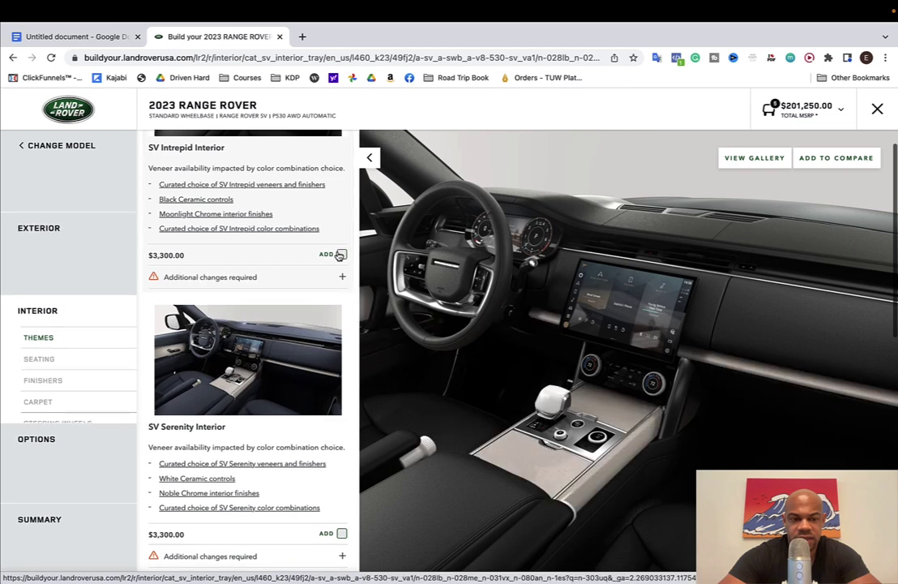
{"action": "left_click", "coordinate": [77, 416]}
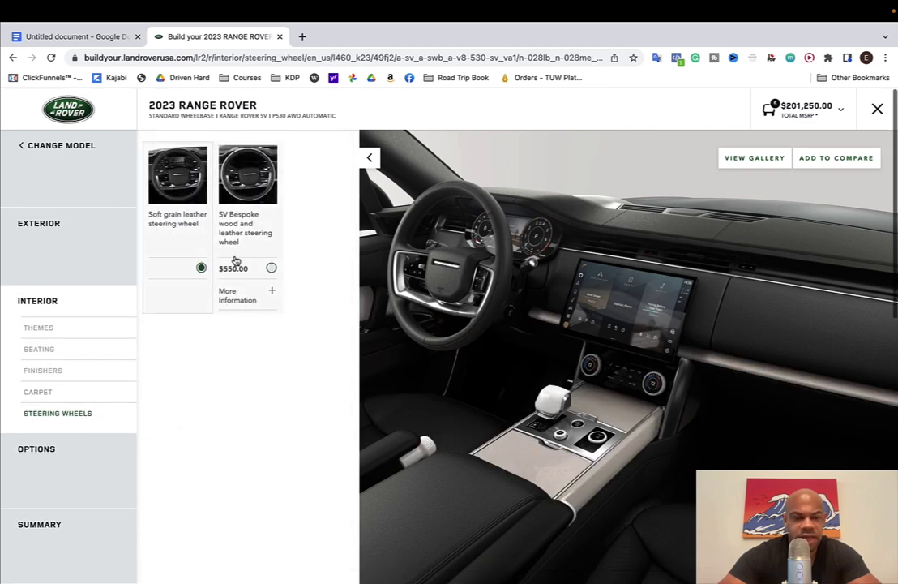
Pick the SV Bespoke wood and leather steering wheel ($550), bringing the total to $201,800.
{"action": "left_click", "coordinate": [270, 266]}
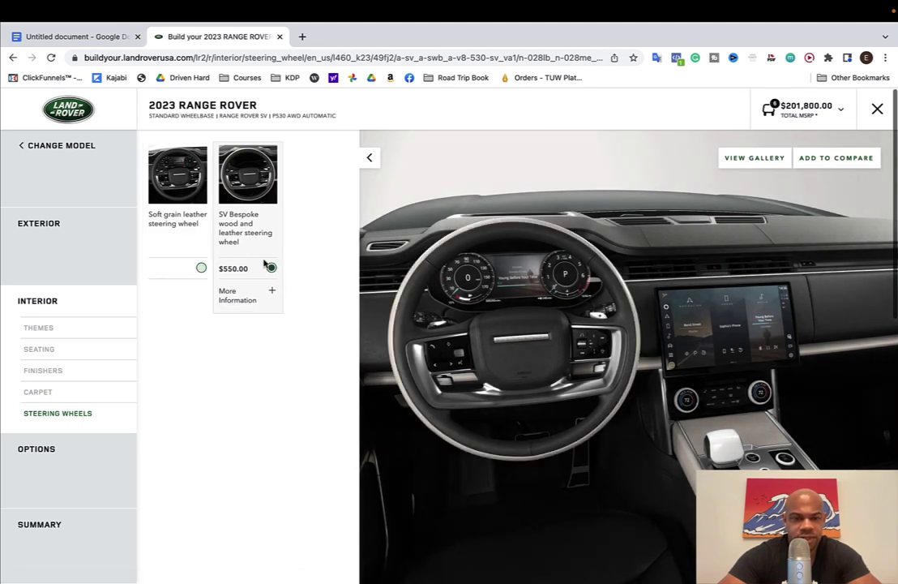
{"action": "left_click", "coordinate": [59, 347]}
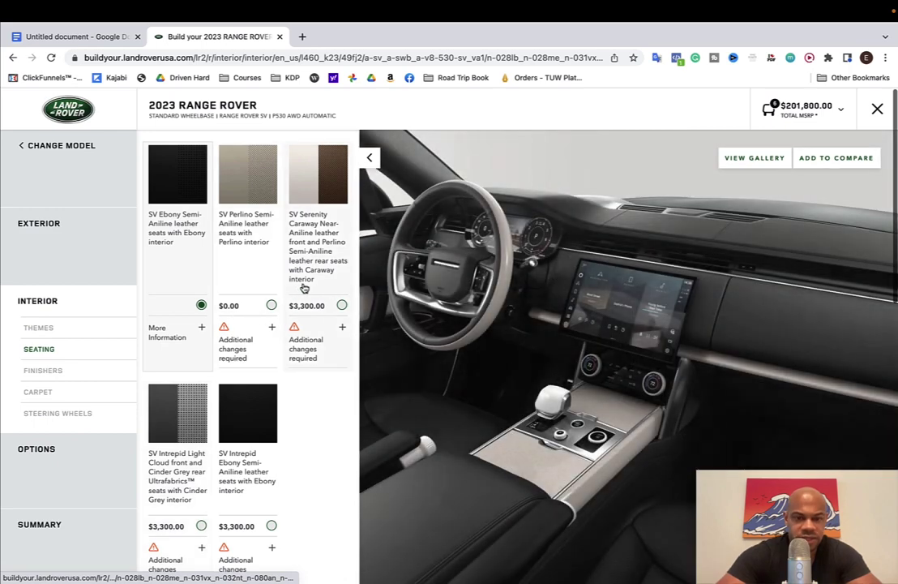
Choose SV Serenity Caraway near-aniline leather seats ($3,300) and review the trim choices.
{"action": "scroll", "coordinate": [239, 405], "scroll_direction": "down", "scroll_amount": 3}
{"action": "scroll", "coordinate": [240, 410], "scroll_direction": "up", "scroll_amount": 4}
{"action": "scroll", "coordinate": [241, 411], "scroll_direction": "down", "scroll_amount": 1}
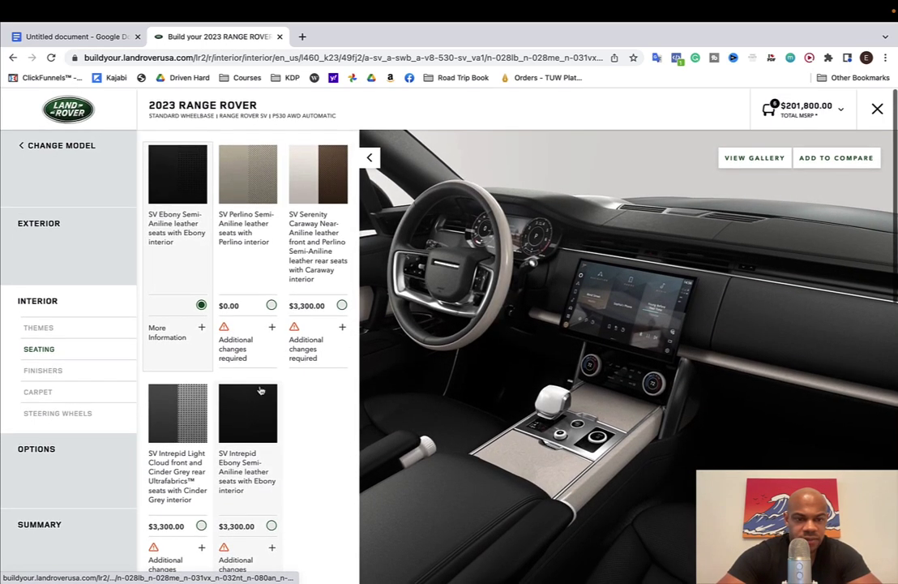
{"action": "left_click", "coordinate": [341, 304]}
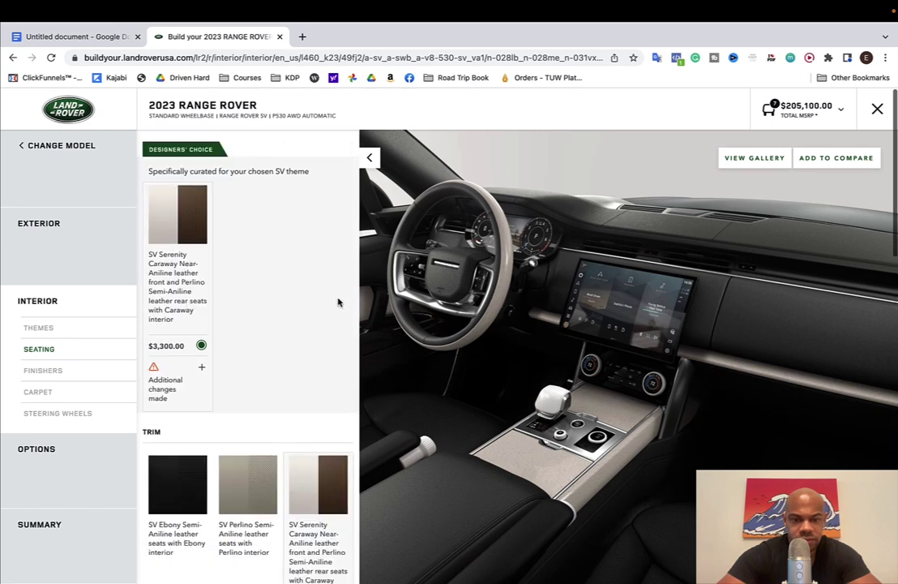
{"action": "scroll", "coordinate": [322, 350], "scroll_direction": "down", "scroll_amount": 2}
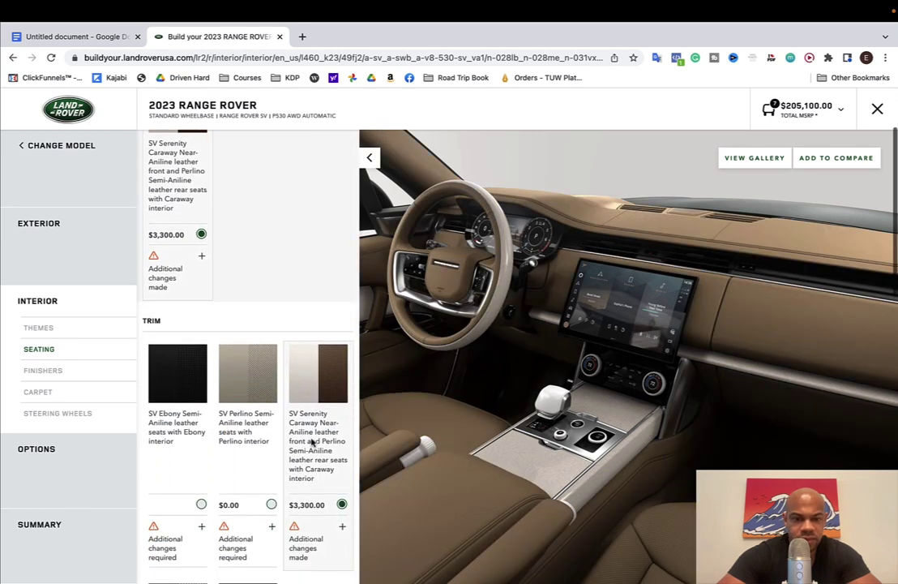
{"action": "scroll", "coordinate": [320, 490], "scroll_direction": "down", "scroll_amount": 2}
{"action": "scroll", "coordinate": [322, 492], "scroll_direction": "up", "scroll_amount": 4}
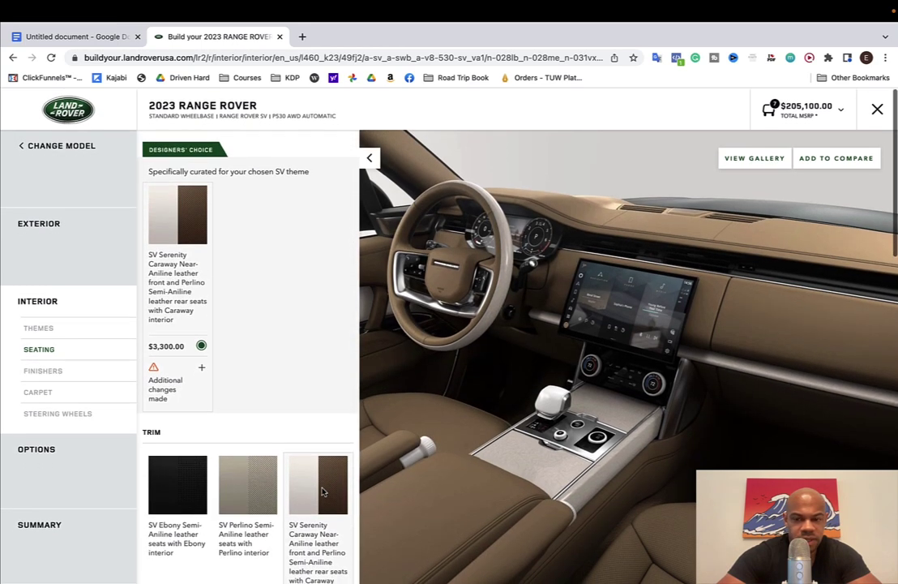
{"action": "scroll", "coordinate": [234, 438], "scroll_direction": "down", "scroll_amount": 3}
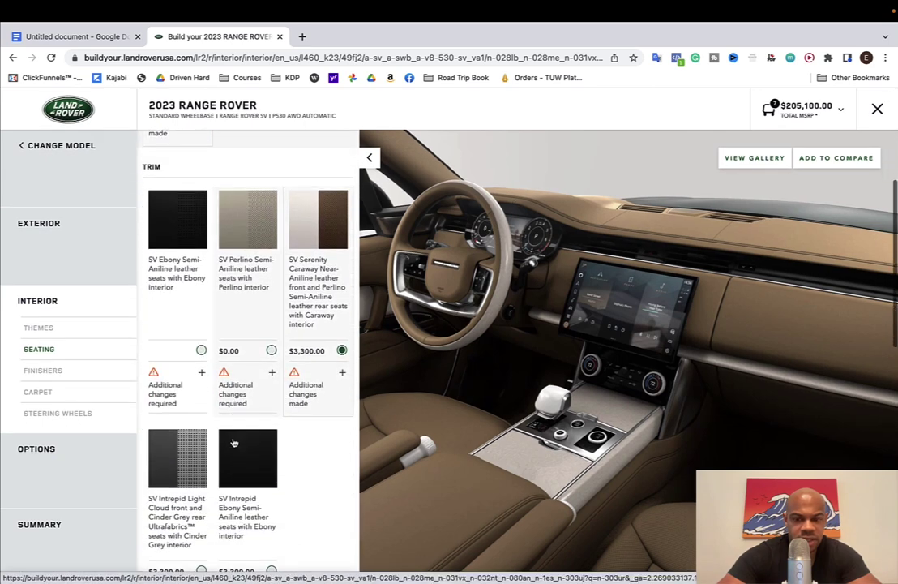
Fit the Natural Light Linear wenge veneer with mosaic marquetry after trying Natural Dark.
{"action": "left_click", "coordinate": [48, 374]}
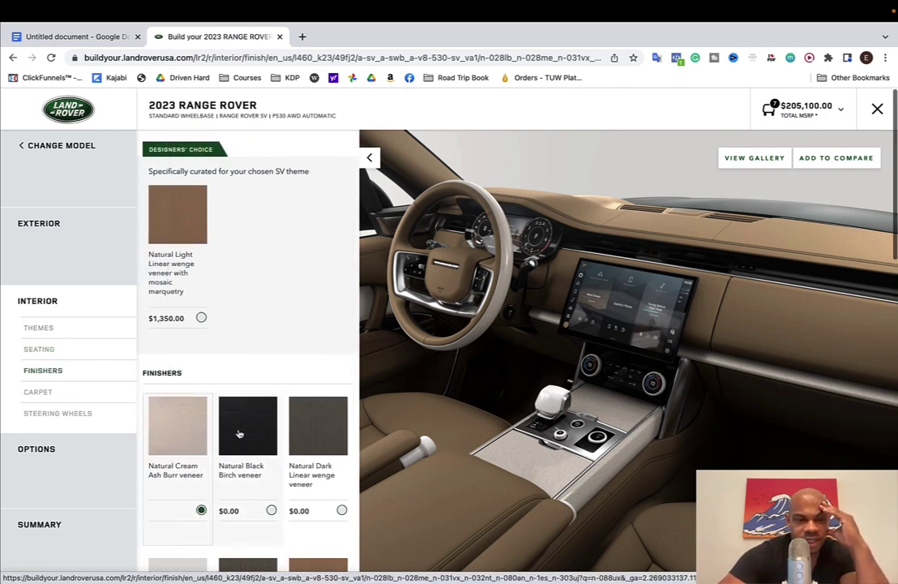
{"action": "scroll", "coordinate": [242, 430], "scroll_direction": "down", "scroll_amount": 2}
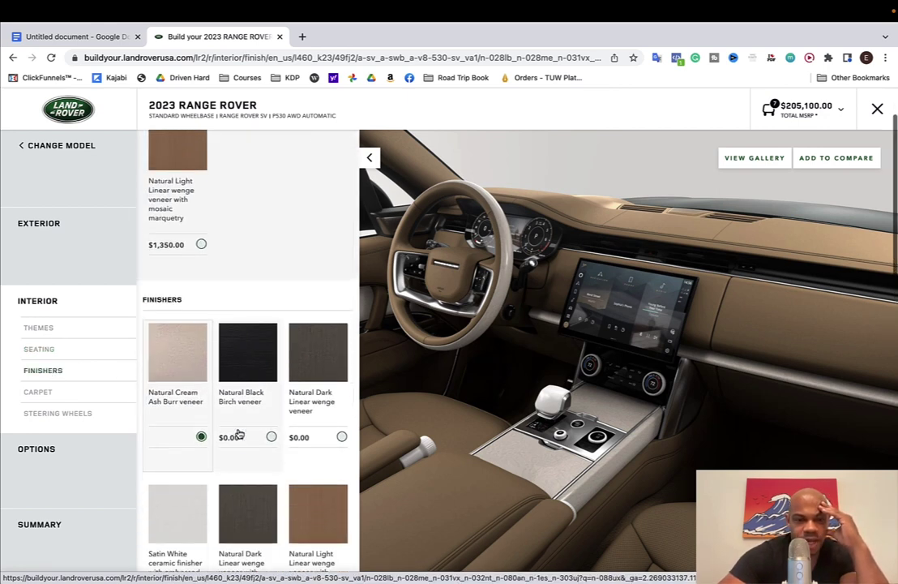
{"action": "left_click", "coordinate": [332, 434]}
{"action": "scroll", "coordinate": [331, 434], "scroll_direction": "down", "scroll_amount": 3}
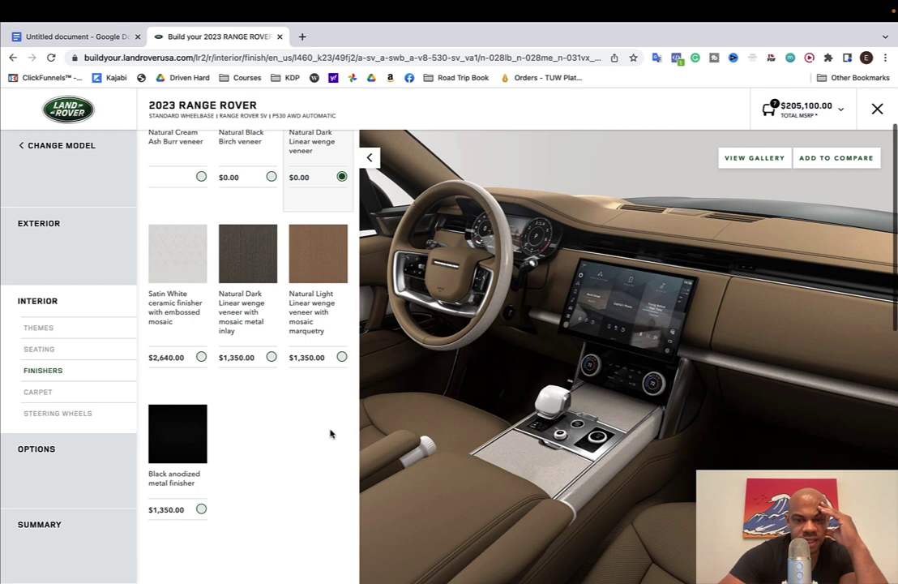
{"action": "left_click", "coordinate": [332, 360]}
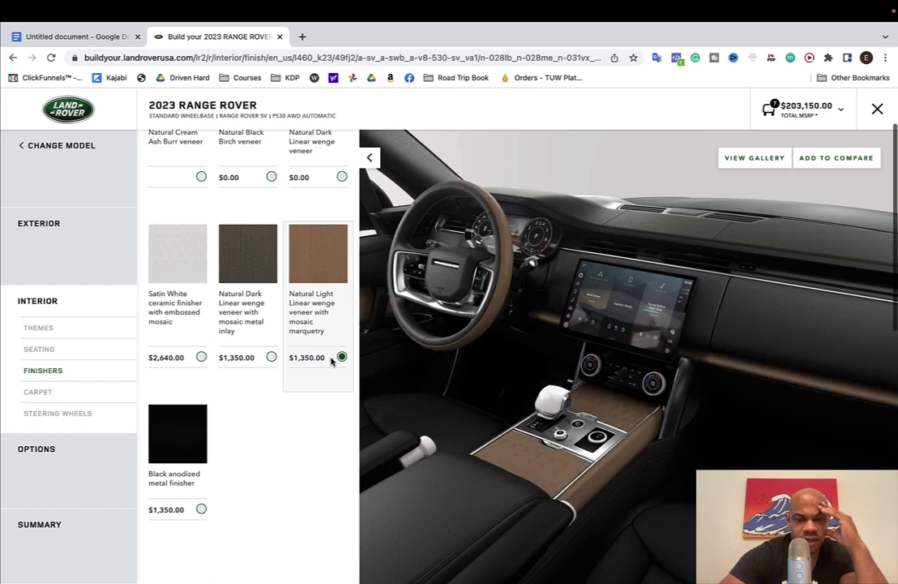
Reselect SV Serenity Caraway seating, swapping in Caraway headlining and carpet for $206,450.
{"action": "left_click", "coordinate": [64, 351]}
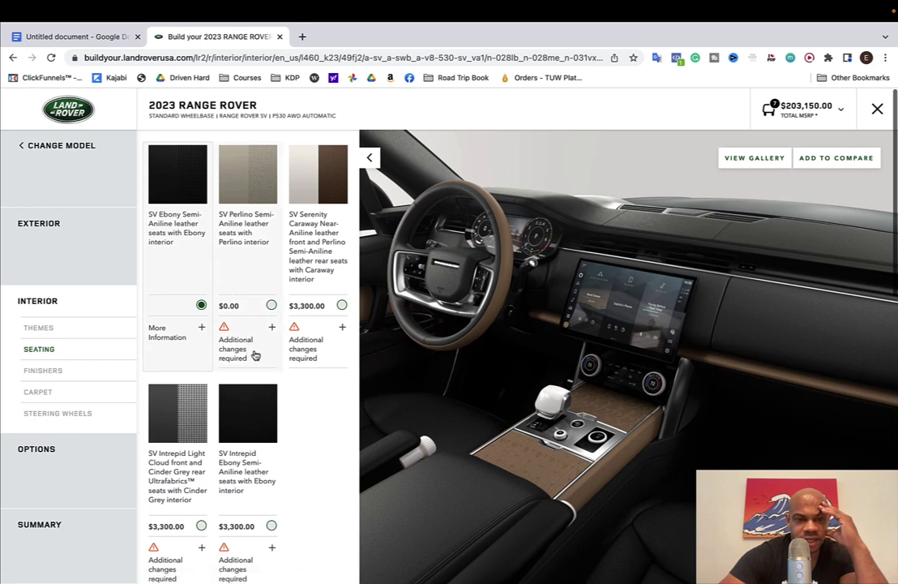
{"action": "left_click", "coordinate": [341, 306]}
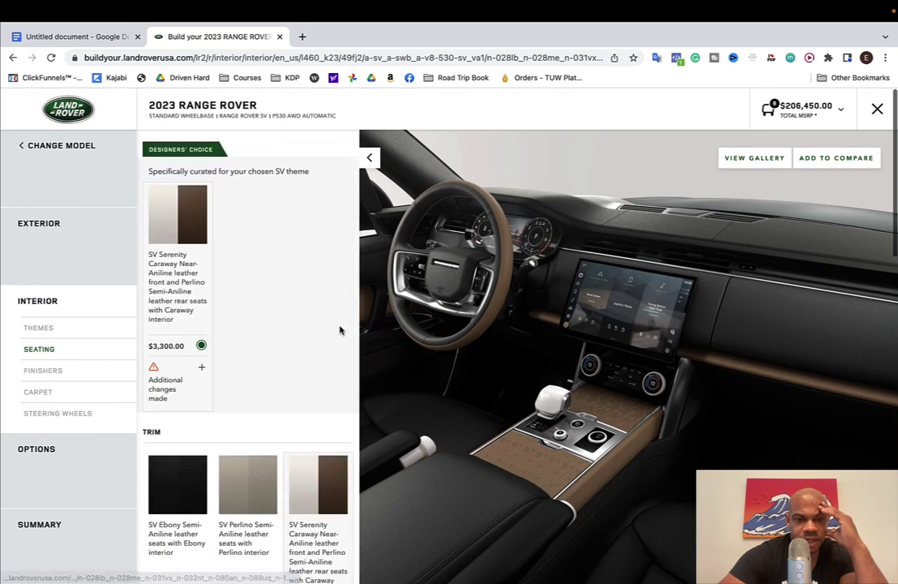
{"action": "left_click", "coordinate": [201, 371]}
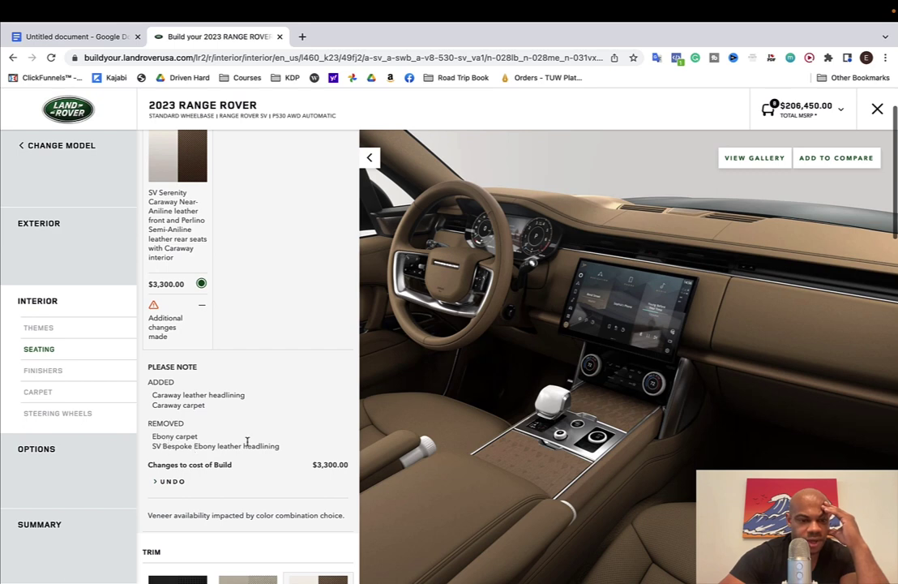
{"action": "scroll", "coordinate": [247, 442], "scroll_direction": "down", "scroll_amount": 1}
{"action": "scroll", "coordinate": [248, 444], "scroll_direction": "up", "scroll_amount": 3}
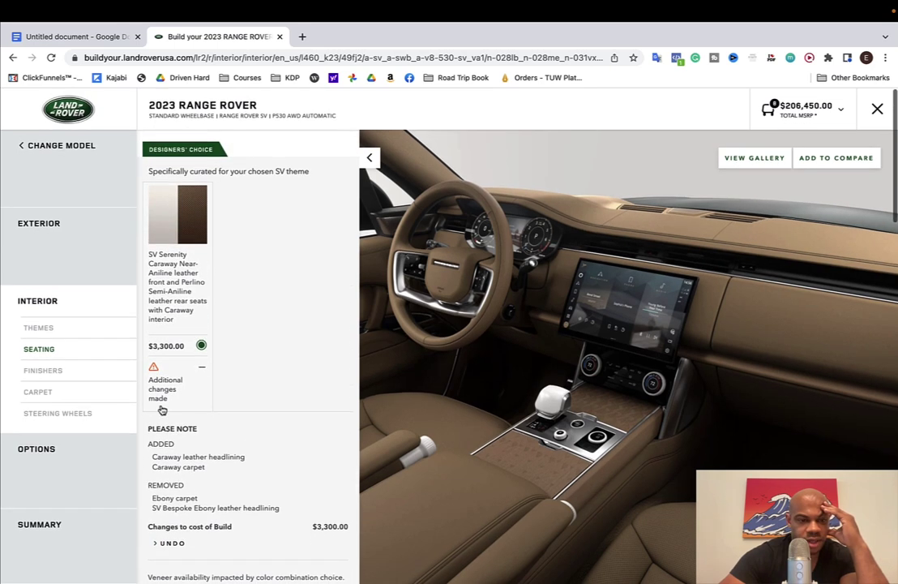
Choose the Natural Dark Linear wenge veneer with mosaic metal inlay ($1,350); the total stays $206,450.
{"action": "left_click", "coordinate": [62, 375]}
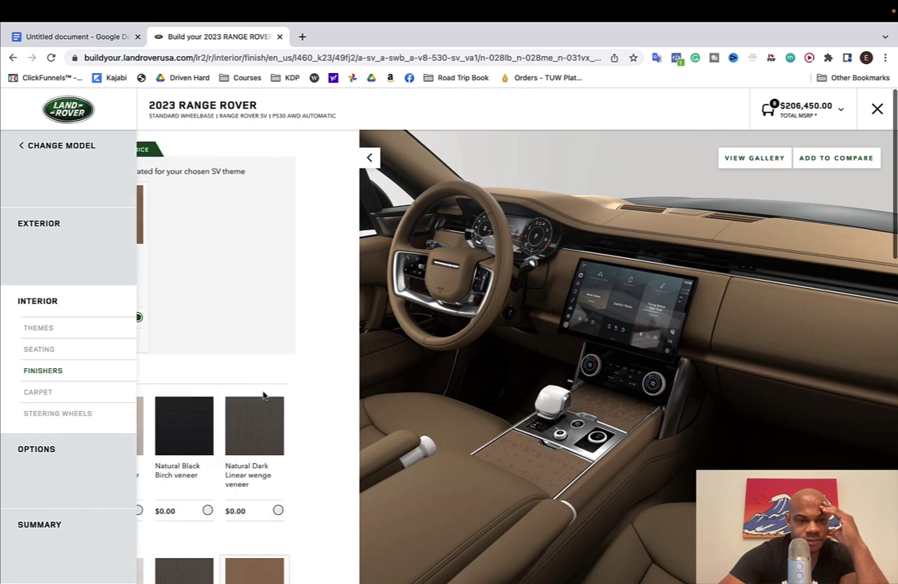
{"action": "scroll", "coordinate": [264, 519], "scroll_direction": "down", "scroll_amount": 3}
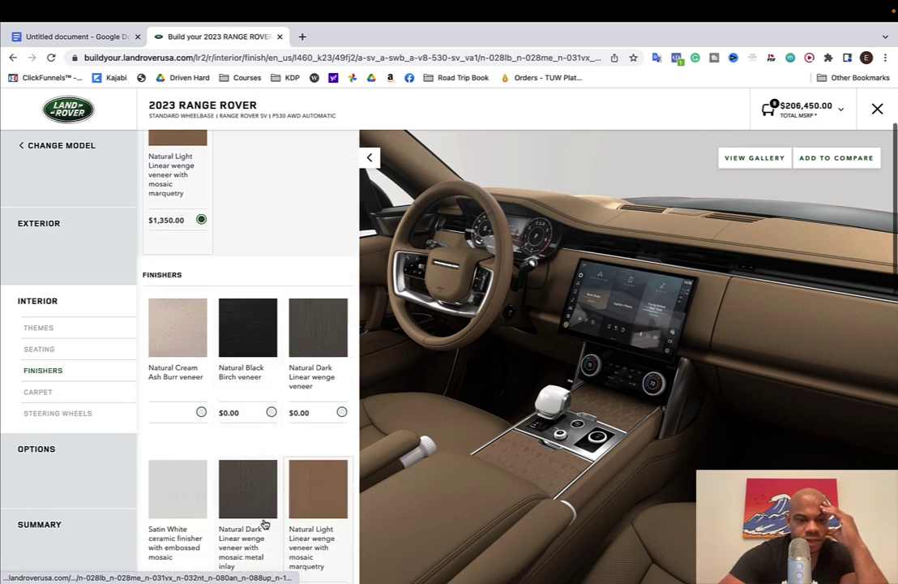
{"action": "left_click", "coordinate": [269, 531]}
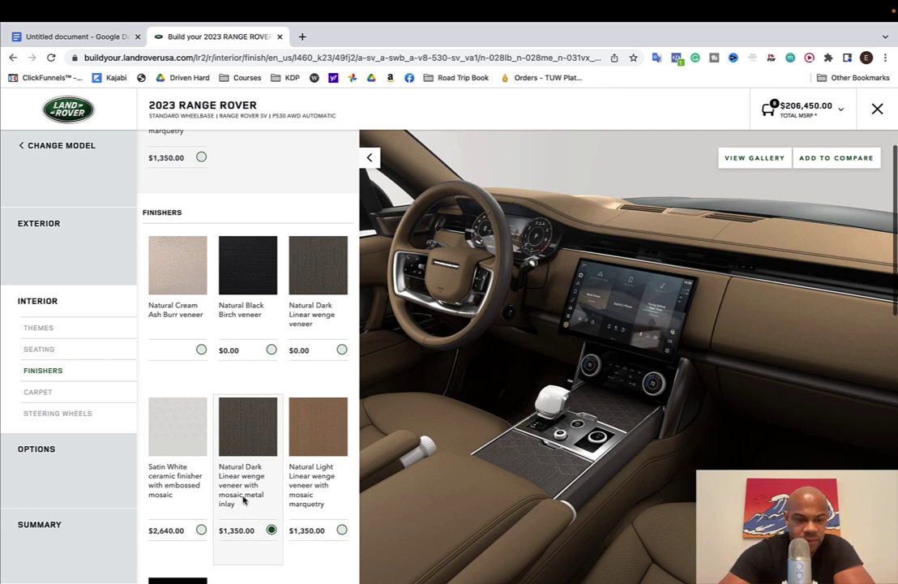
{"action": "scroll", "coordinate": [243, 500], "scroll_direction": "down", "scroll_amount": 1}
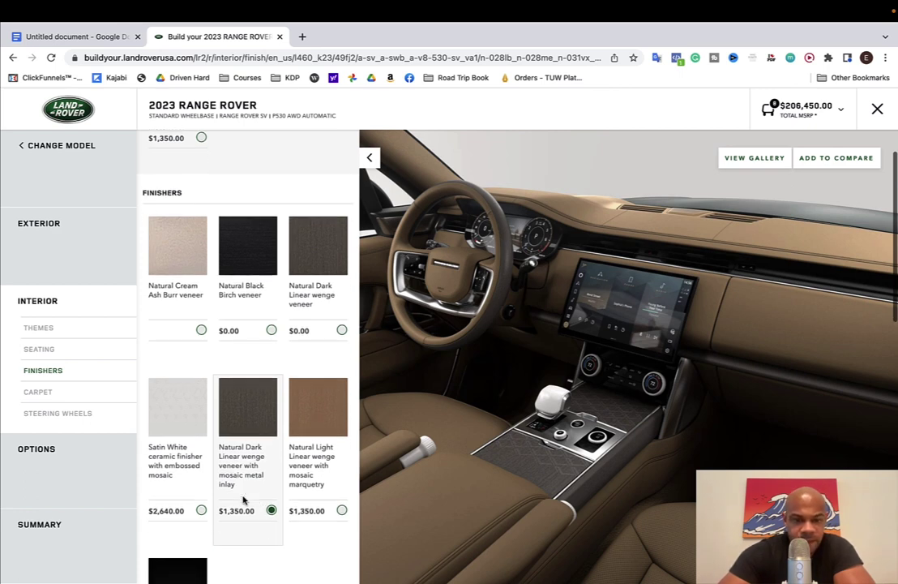
{"action": "scroll", "coordinate": [243, 499], "scroll_direction": "down", "scroll_amount": 2}
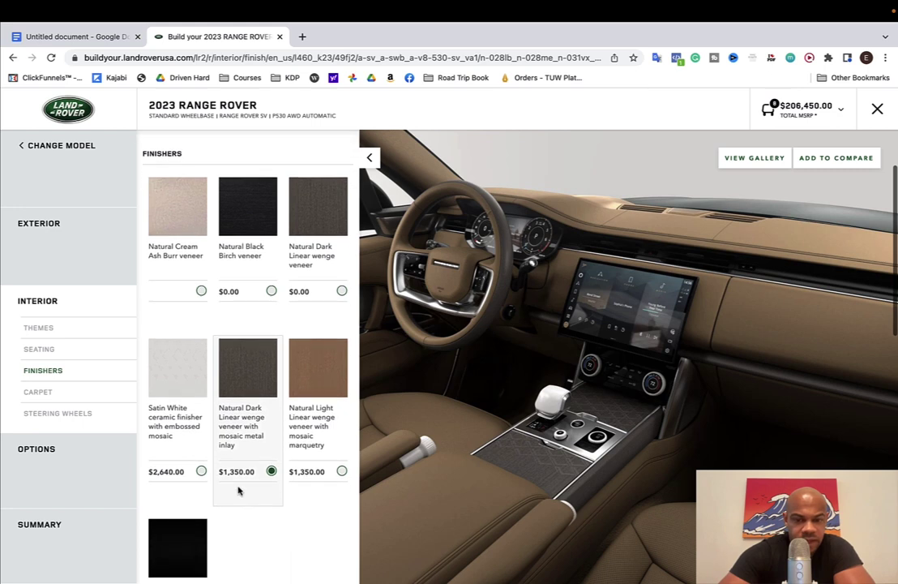
{"action": "scroll", "coordinate": [213, 444], "scroll_direction": "down", "scroll_amount": 5}
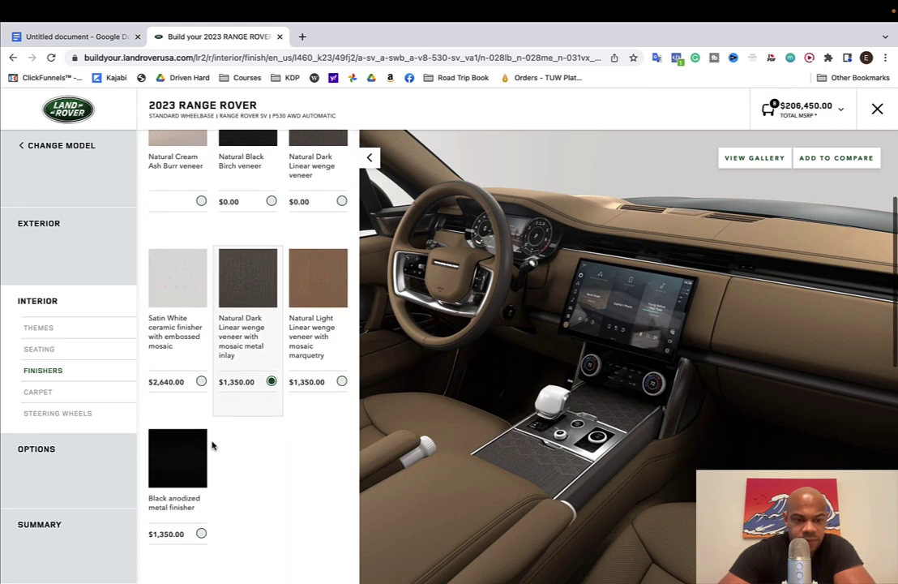
{"action": "scroll", "coordinate": [212, 444], "scroll_direction": "up", "scroll_amount": 1}
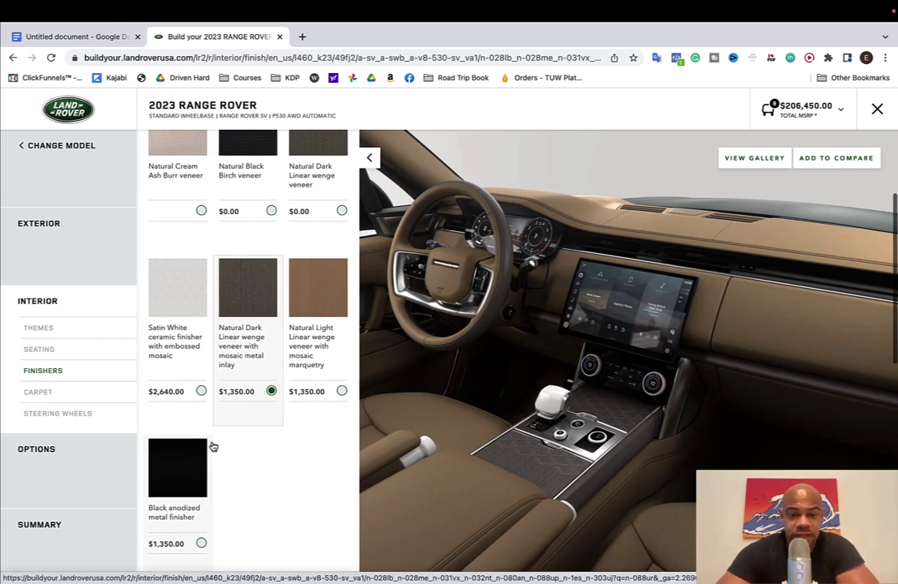
{"action": "scroll", "coordinate": [213, 444], "scroll_direction": "up", "scroll_amount": 2}
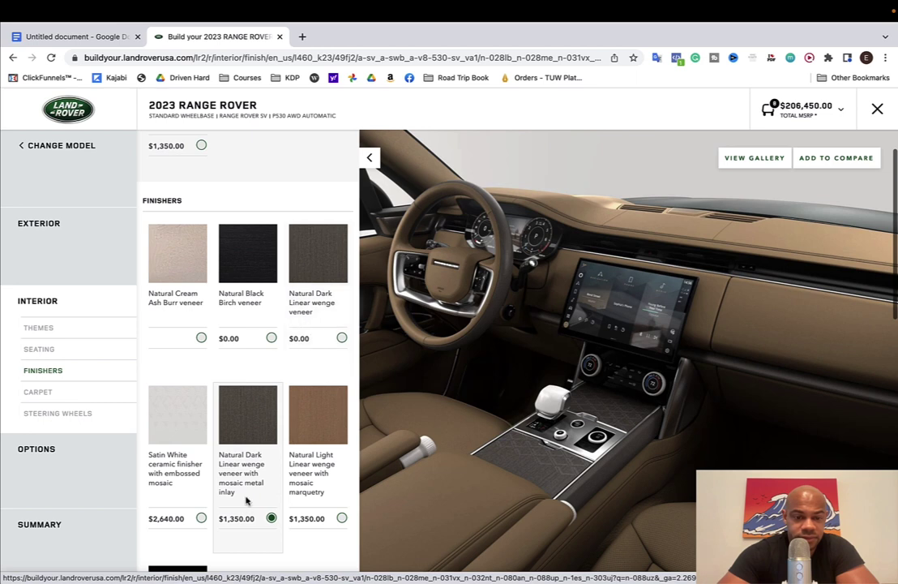
{"action": "scroll", "coordinate": [246, 499], "scroll_direction": "down", "scroll_amount": 1}
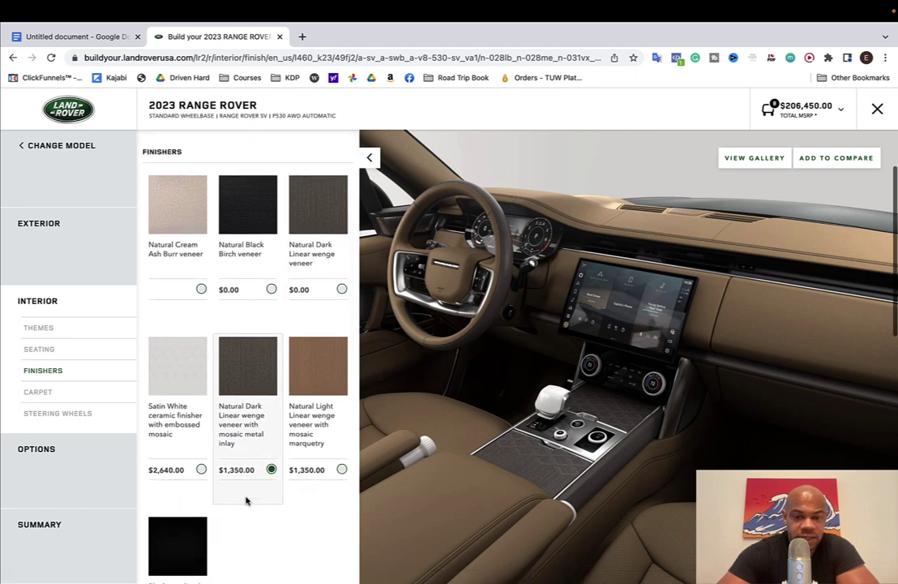
{"action": "scroll", "coordinate": [246, 499], "scroll_direction": "down", "scroll_amount": 3}
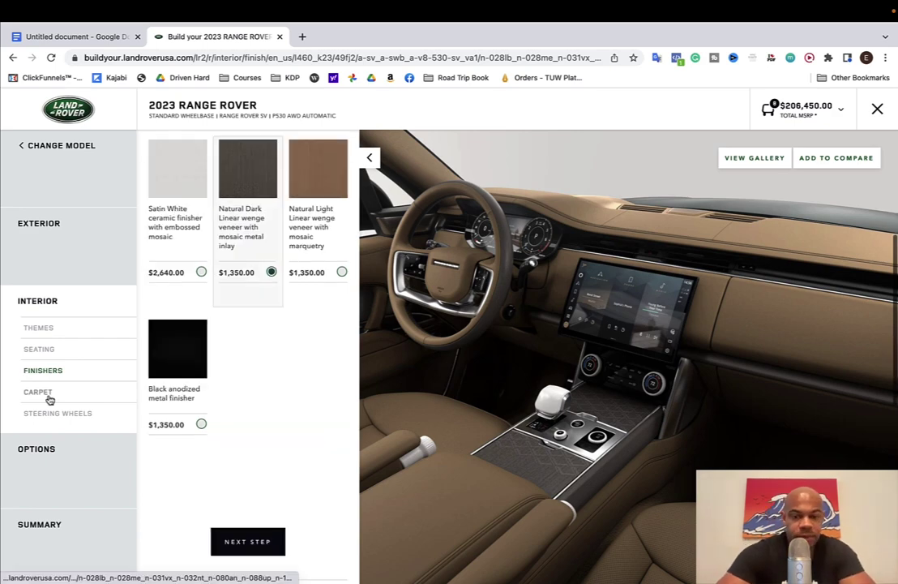
Recheck the seating and carpet choices, then advance from Carpet to Steering Wheels.
{"action": "left_click", "coordinate": [48, 397]}
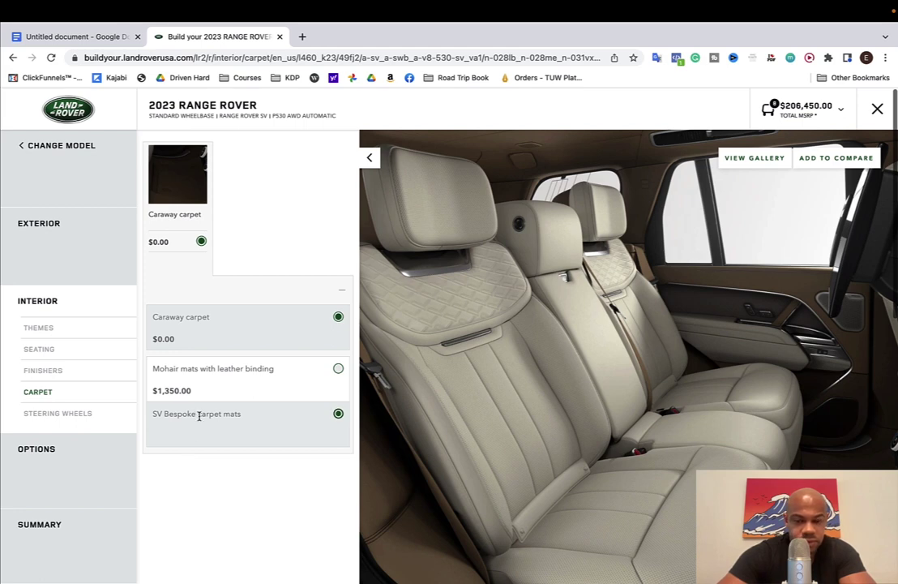
{"action": "left_click", "coordinate": [54, 351]}
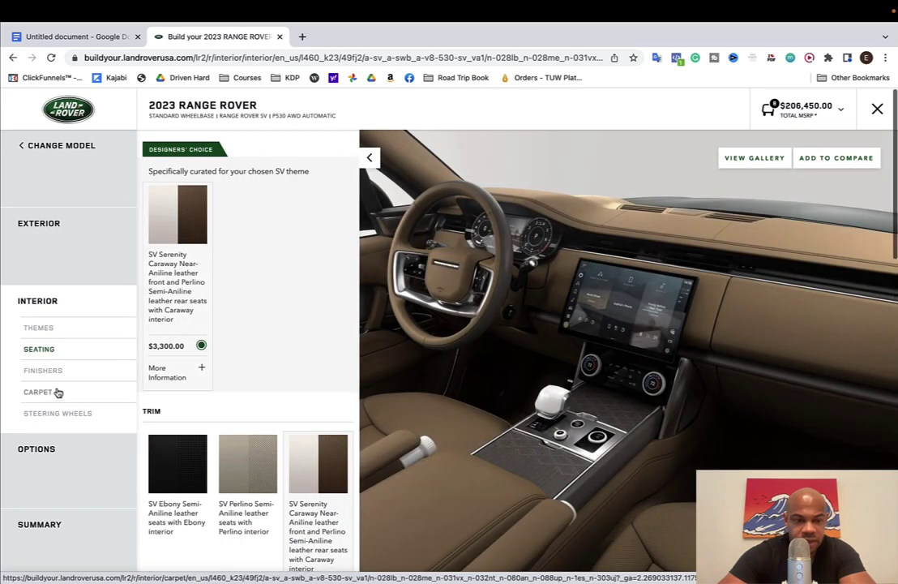
{"action": "left_click", "coordinate": [58, 401]}
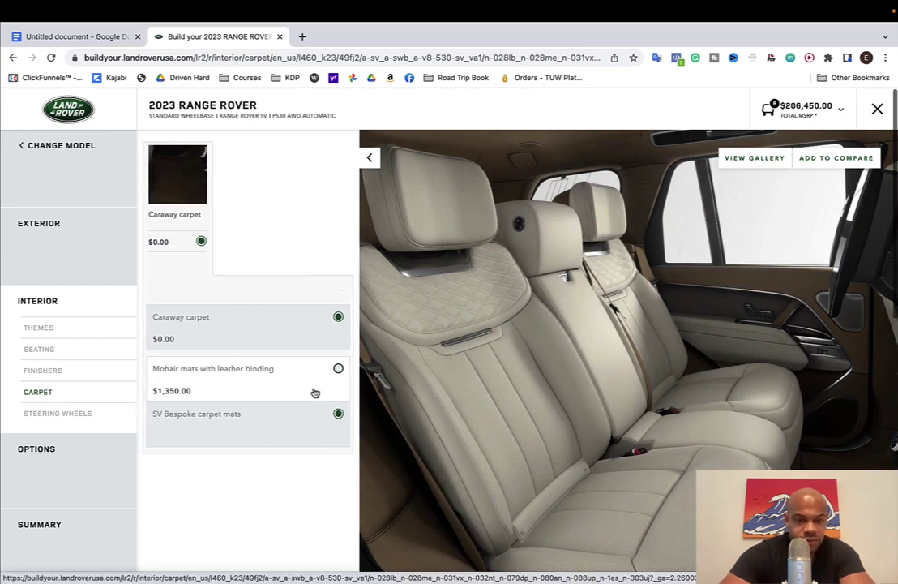
{"action": "scroll", "coordinate": [315, 391], "scroll_direction": "down", "scroll_amount": 1}
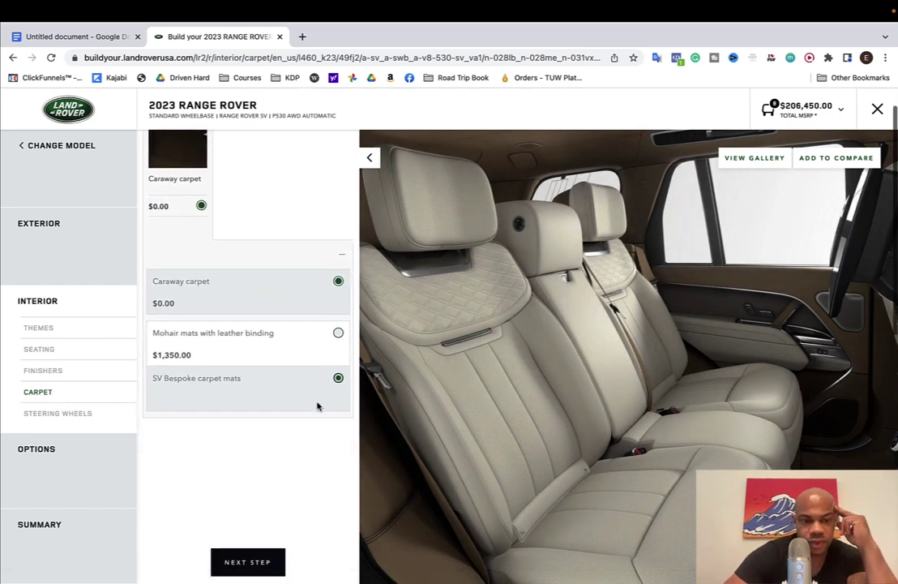
{"action": "scroll", "coordinate": [316, 405], "scroll_direction": "down", "scroll_amount": 4}
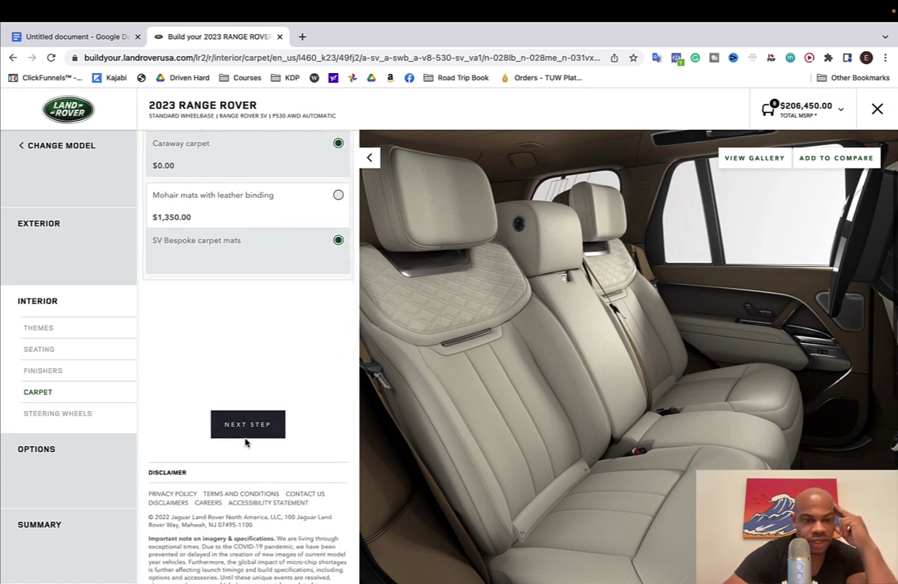
{"action": "left_click", "coordinate": [247, 432]}
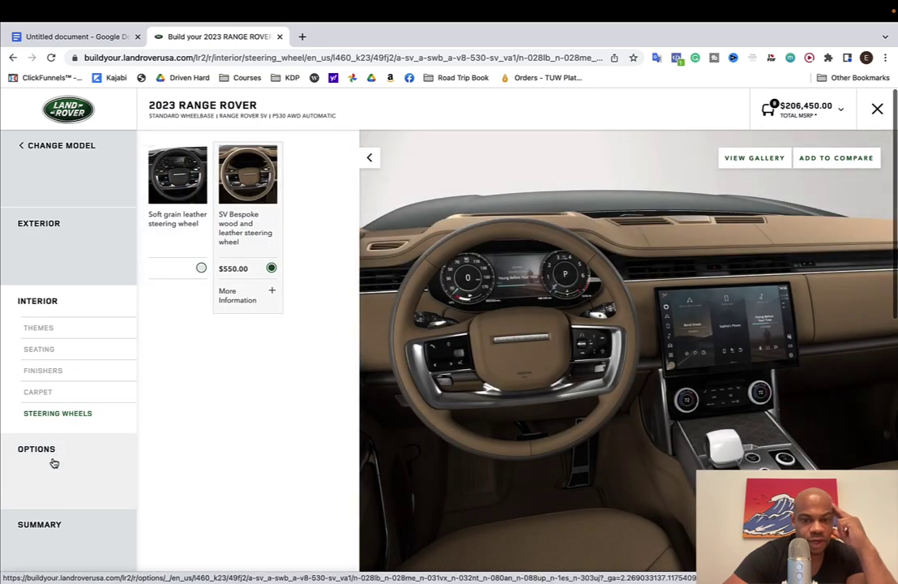
Add the Premium Interior Protection and Storage Pack and the Wheel Protection Pack, reviewing its change notes.
{"action": "left_click", "coordinate": [54, 462]}
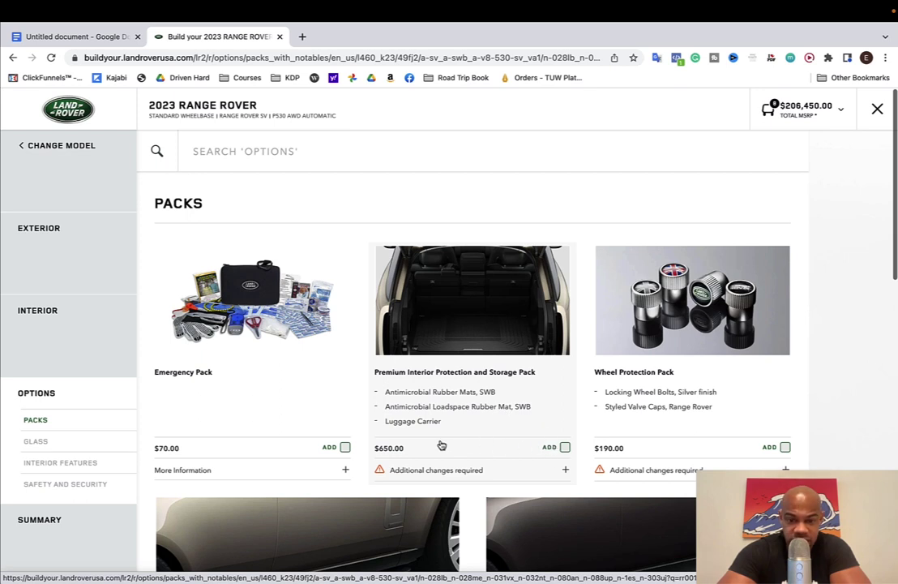
{"action": "left_click", "coordinate": [565, 449]}
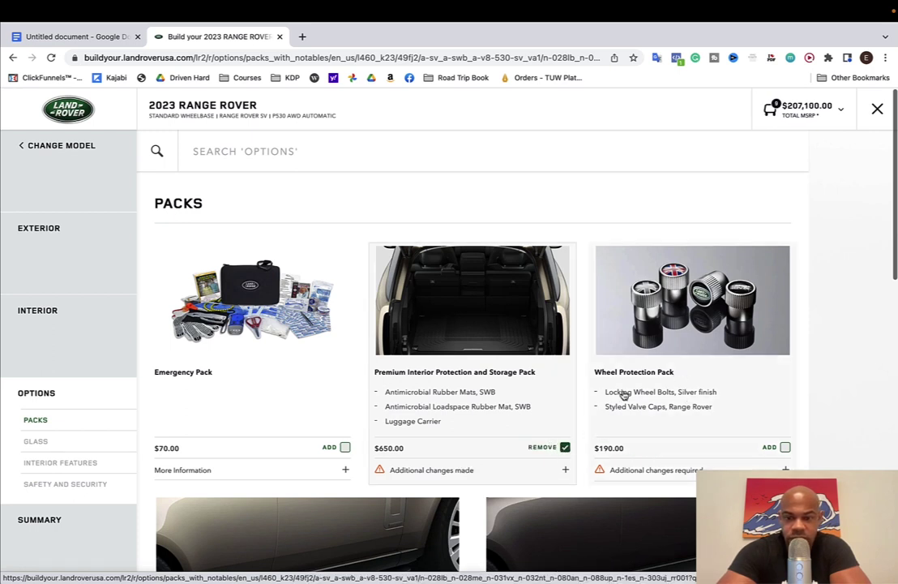
{"action": "scroll", "coordinate": [623, 391], "scroll_direction": "down", "scroll_amount": 2}
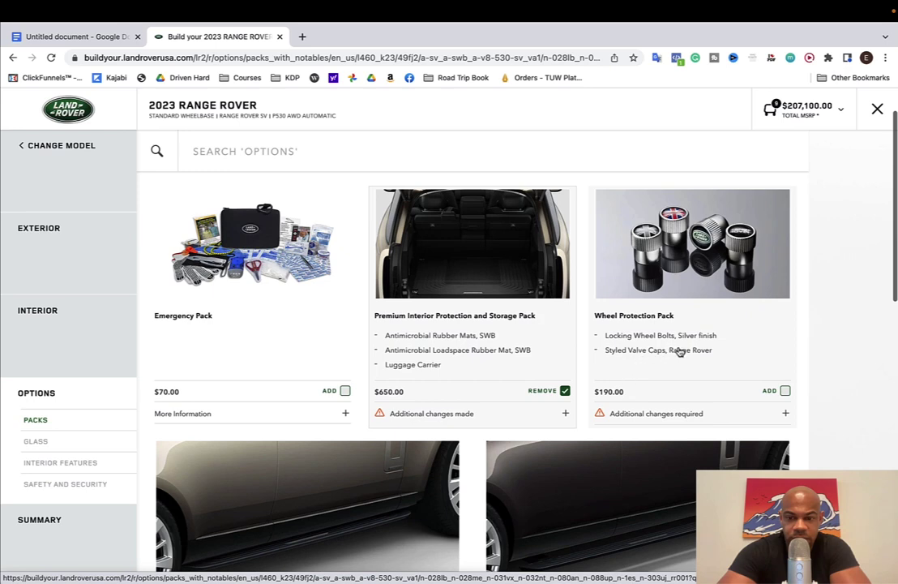
{"action": "left_click", "coordinate": [785, 391]}
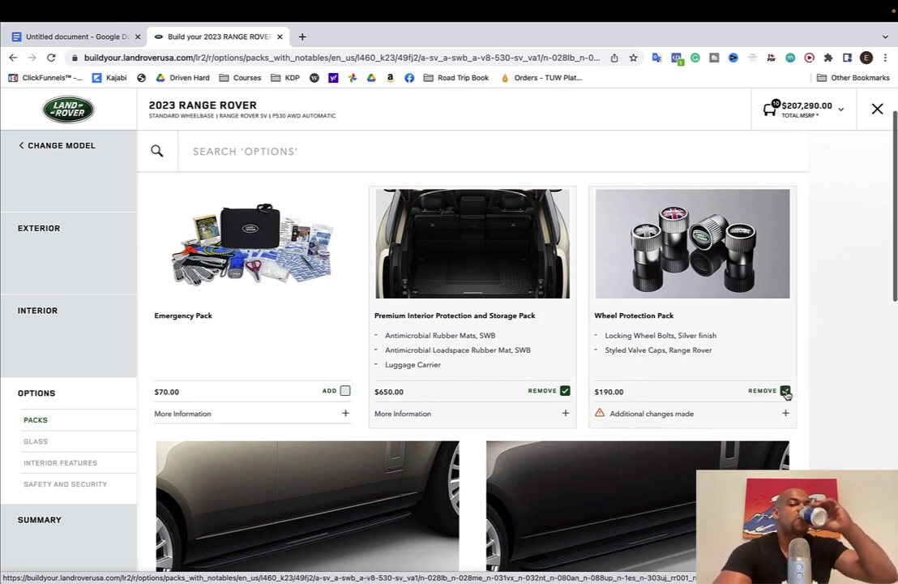
{"action": "scroll", "coordinate": [785, 392], "scroll_direction": "down", "scroll_amount": 4}
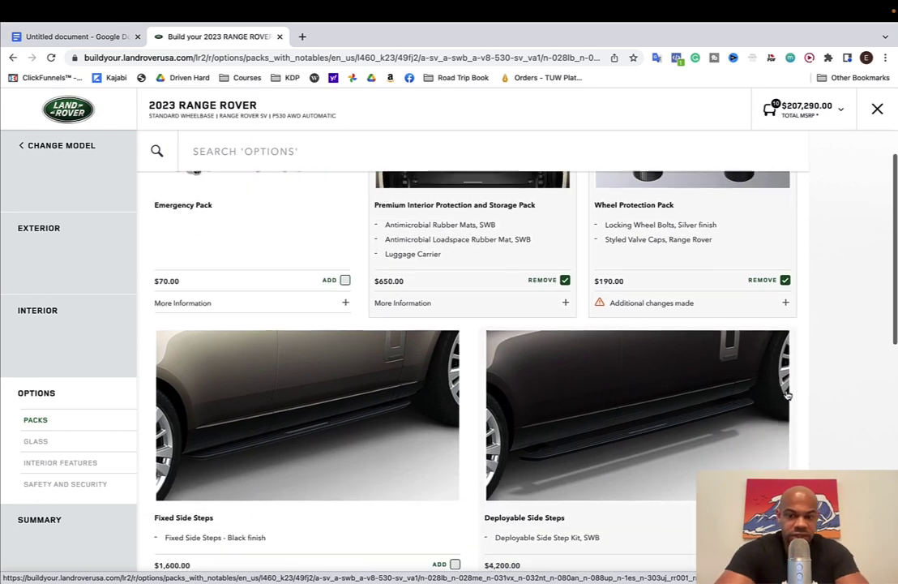
{"action": "left_click", "coordinate": [784, 305]}
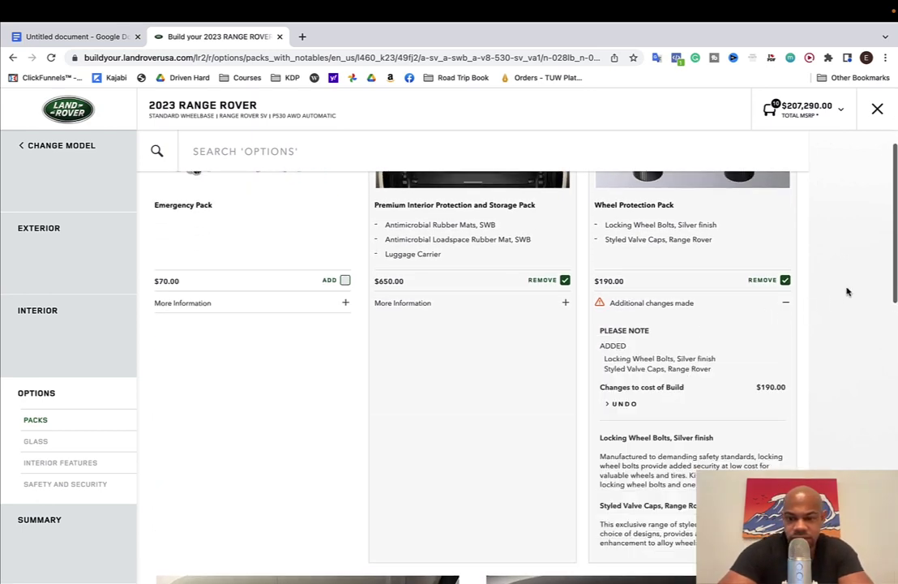
{"action": "left_click", "coordinate": [785, 306]}
Add the Exterior Protection Pack ($350), bringing the total MSRP to $207,640.
{"action": "scroll", "coordinate": [787, 308], "scroll_direction": "up", "scroll_amount": 3}
{"action": "scroll", "coordinate": [785, 306], "scroll_direction": "down", "scroll_amount": 10}
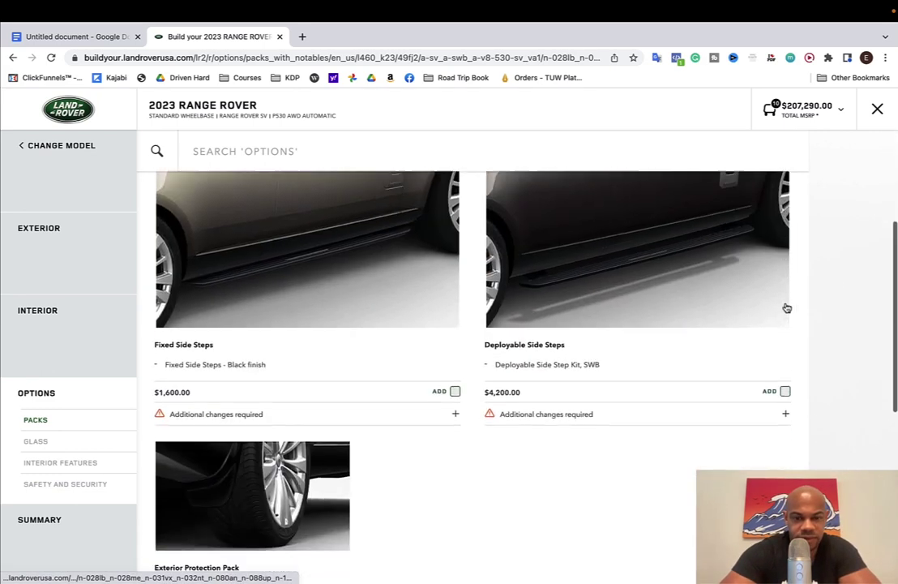
{"action": "scroll", "coordinate": [306, 300], "scroll_direction": "up", "scroll_amount": 4}
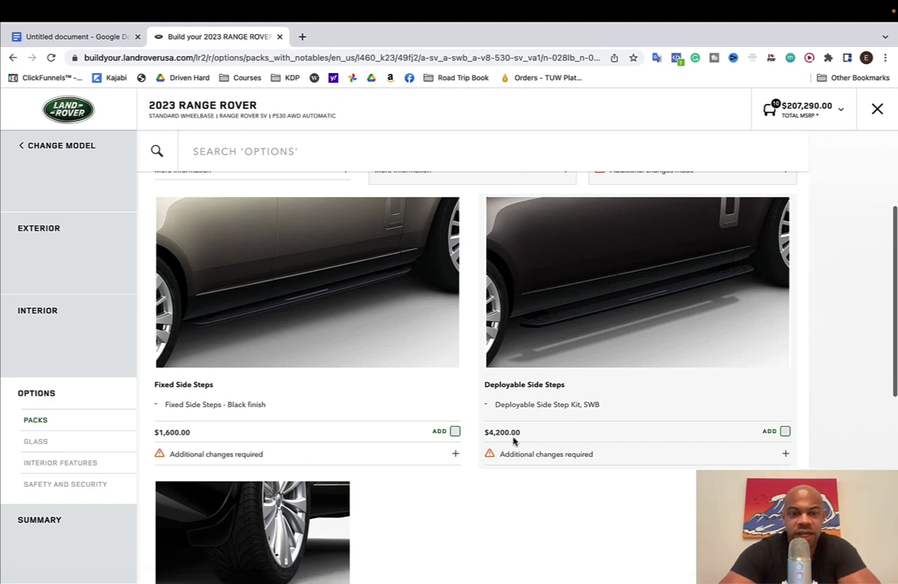
{"action": "scroll", "coordinate": [513, 439], "scroll_direction": "up", "scroll_amount": 4}
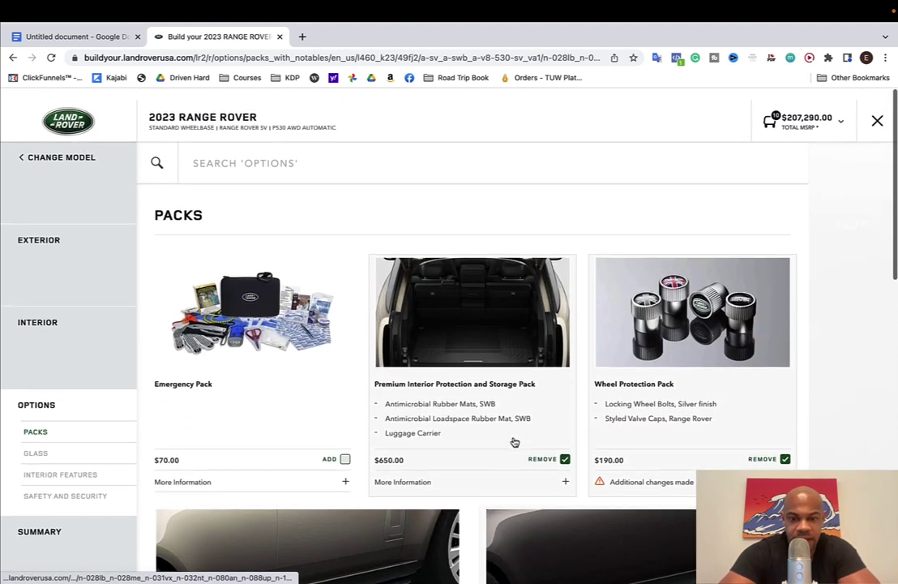
{"action": "scroll", "coordinate": [514, 442], "scroll_direction": "down", "scroll_amount": 2}
{"action": "scroll", "coordinate": [514, 441], "scroll_direction": "down", "scroll_amount": 1}
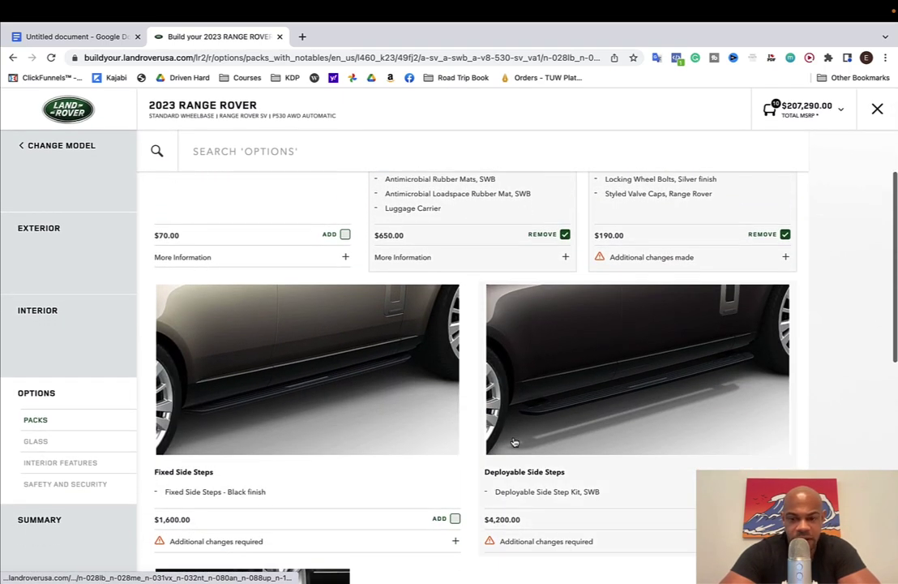
{"action": "scroll", "coordinate": [513, 442], "scroll_direction": "down", "scroll_amount": 4}
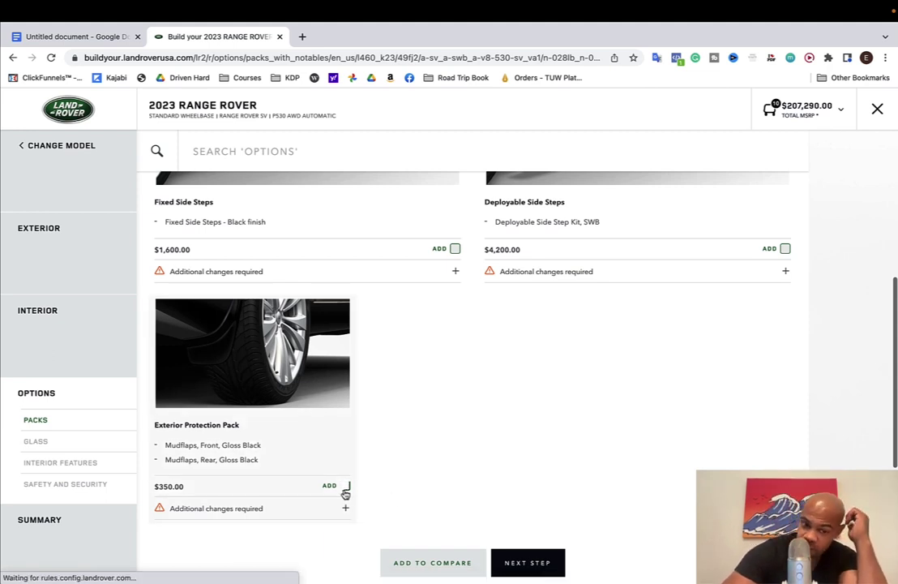
{"action": "left_click", "coordinate": [344, 486]}
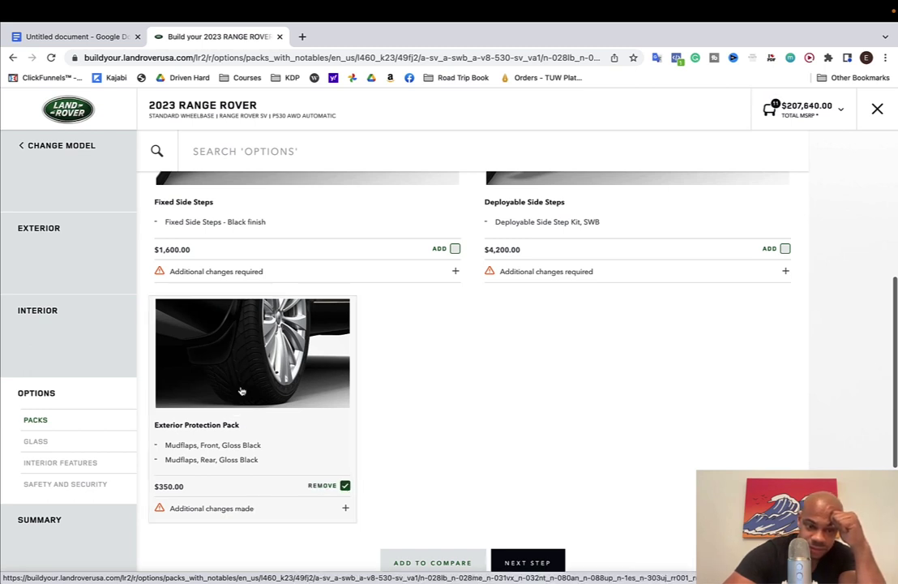
{"action": "scroll", "coordinate": [505, 467], "scroll_direction": "down", "scroll_amount": 2}
Add the Heated windshield ($350) and restore Laminated front and rear side glass, totalling $207,990.
{"action": "left_click", "coordinate": [526, 476]}
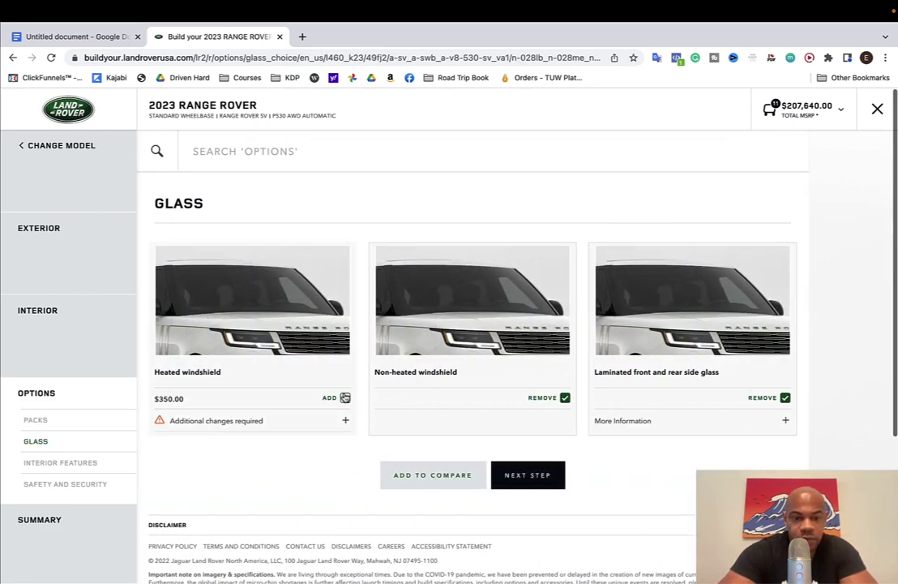
{"action": "left_click", "coordinate": [345, 398]}
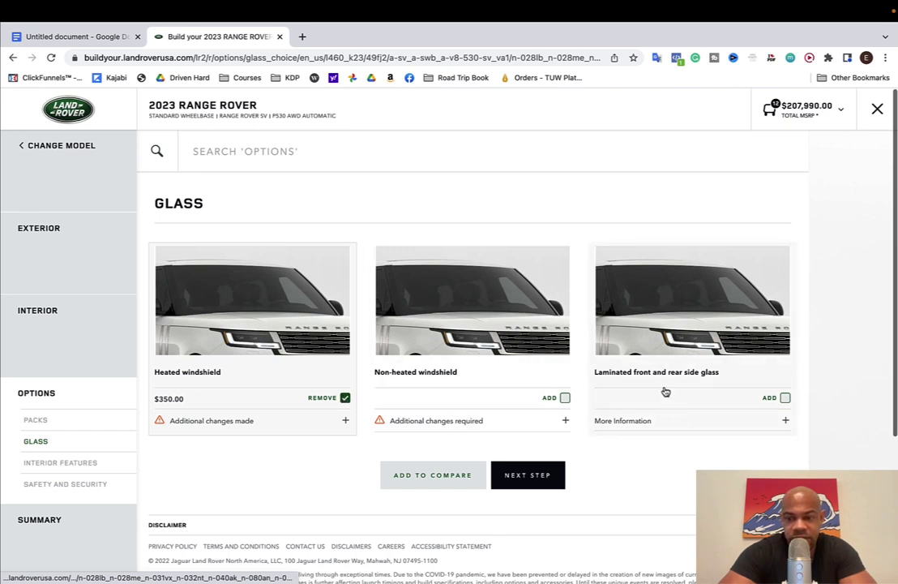
{"action": "left_click", "coordinate": [784, 397]}
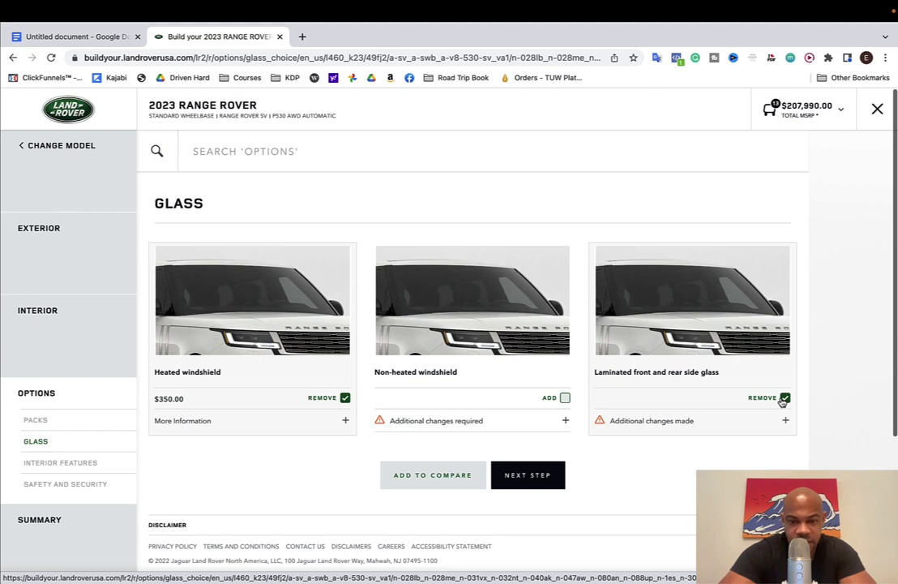
{"action": "left_click", "coordinate": [784, 422]}
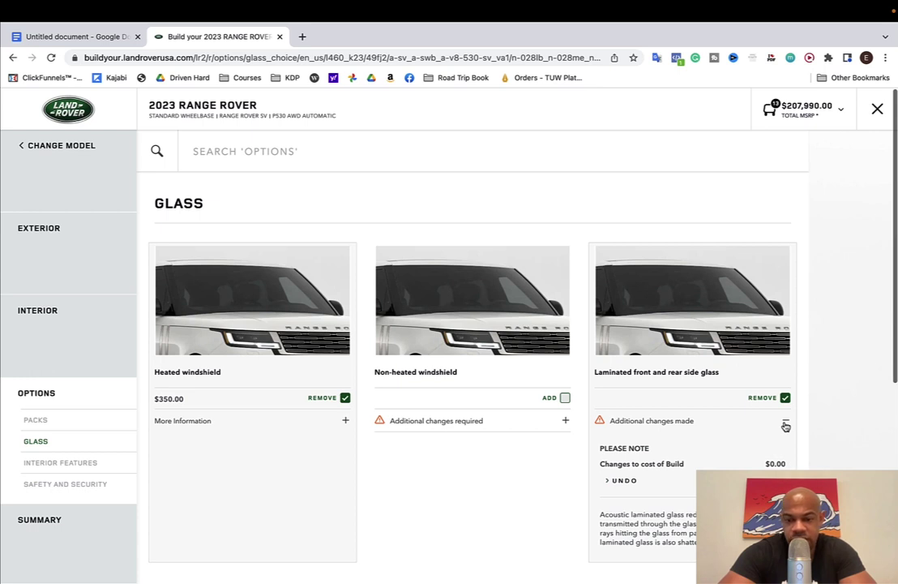
{"action": "left_click", "coordinate": [784, 424]}
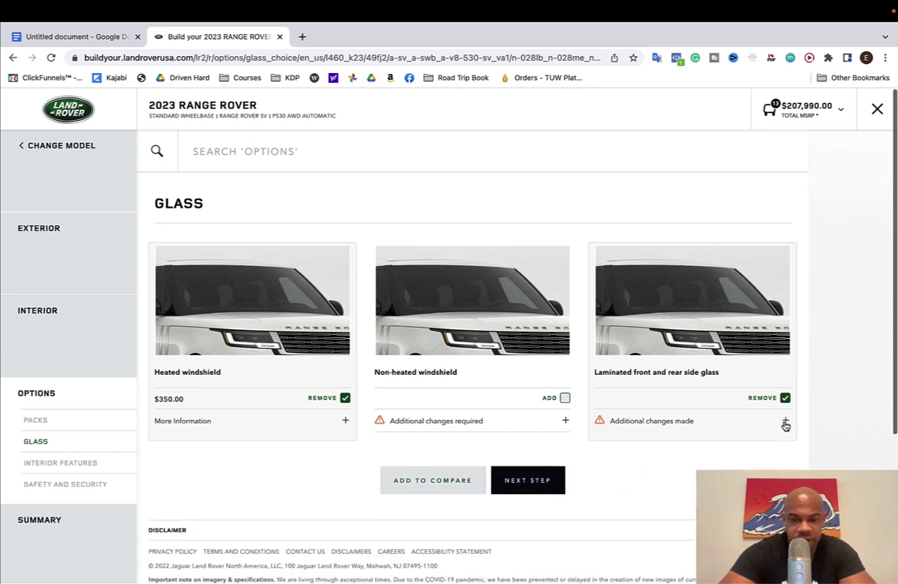
{"action": "left_click", "coordinate": [552, 487]}
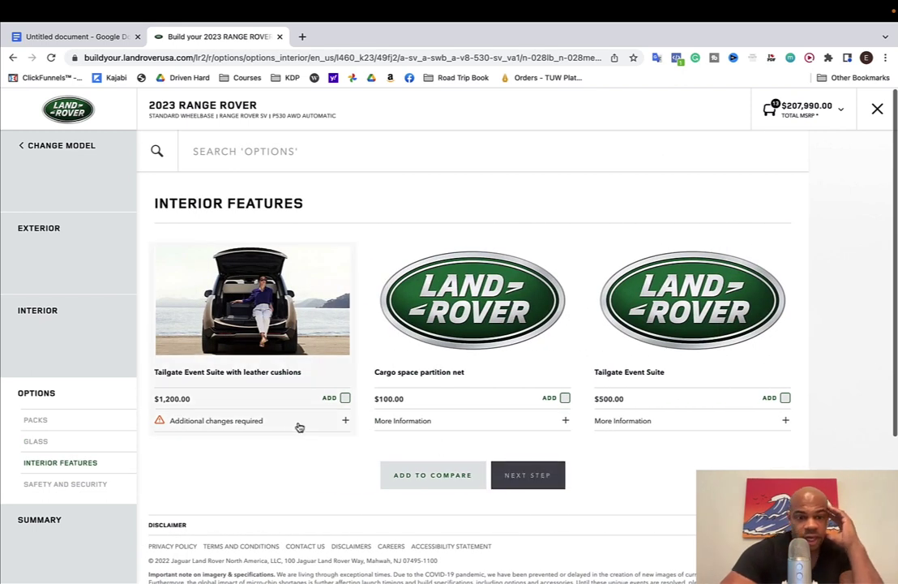
Add the leather-cushion Tailgate Event Suite ($1,200) and the Cargo space partition net ($100).
{"action": "left_click", "coordinate": [344, 398]}
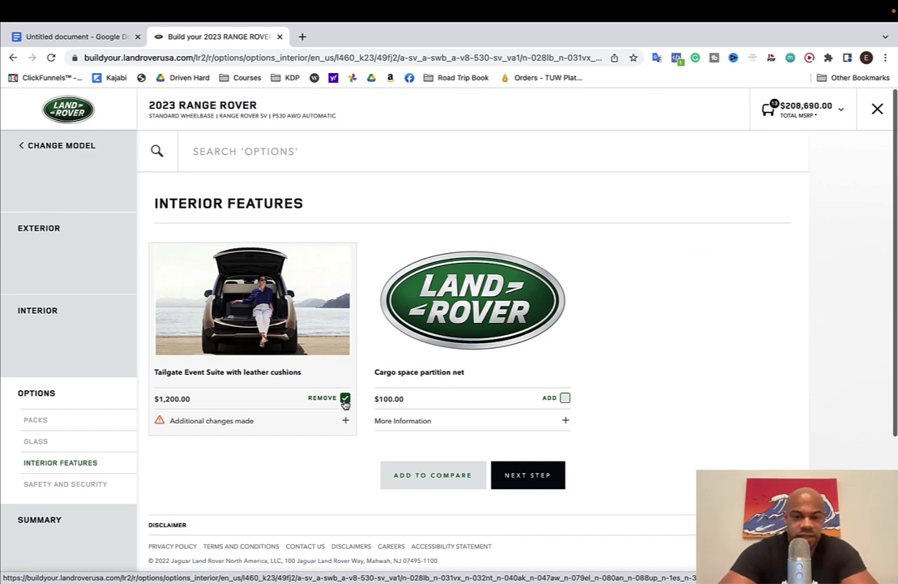
{"action": "left_click", "coordinate": [565, 398]}
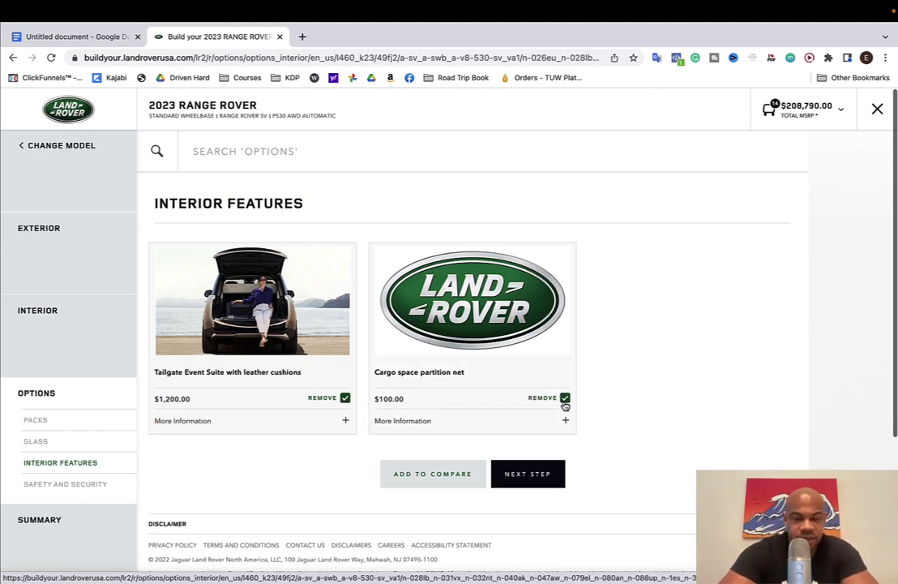
{"action": "left_click", "coordinate": [537, 478]}
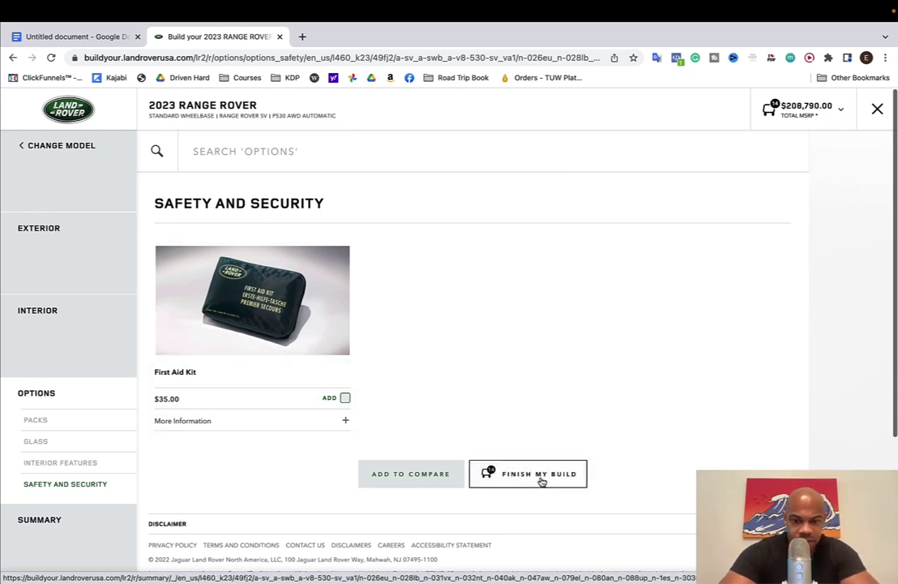
Finish the build, return to Interior Themes keeping it, and toggle SV Intrepid Interior on then off.
{"action": "left_click", "coordinate": [539, 479]}
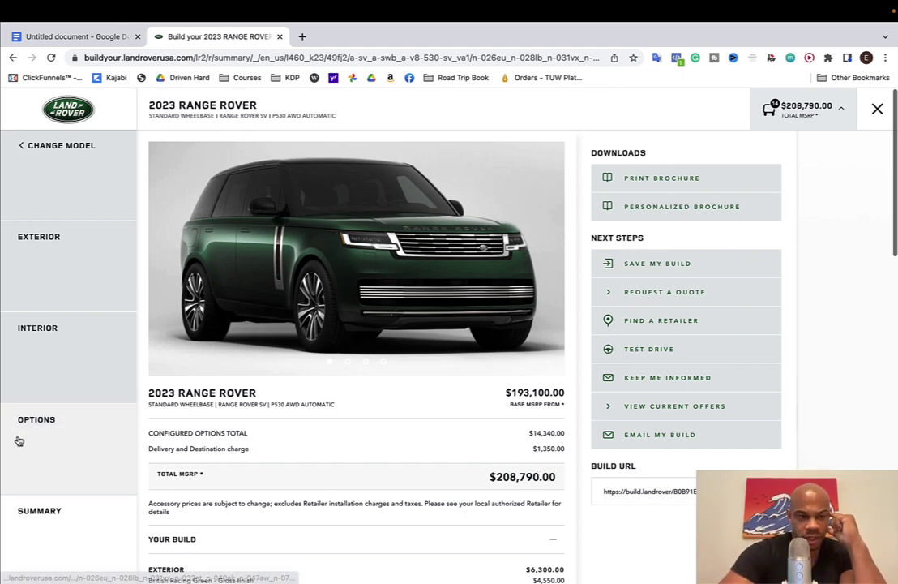
{"action": "left_click", "coordinate": [55, 342]}
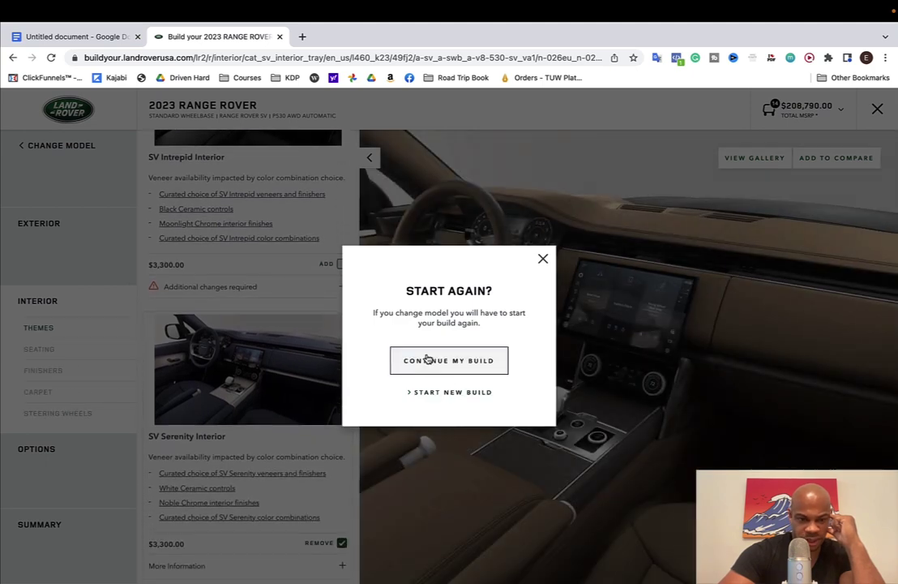
{"action": "left_click", "coordinate": [428, 359]}
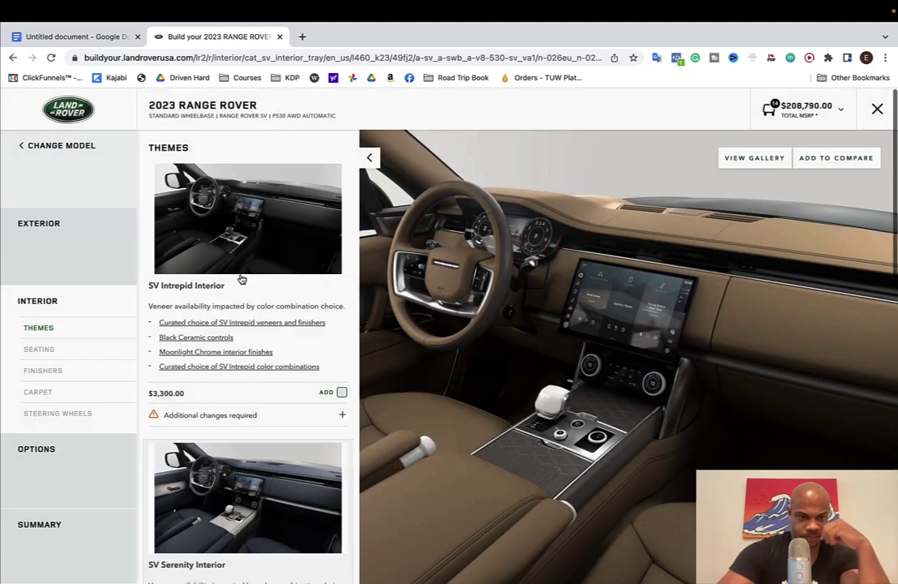
{"action": "left_click", "coordinate": [342, 393]}
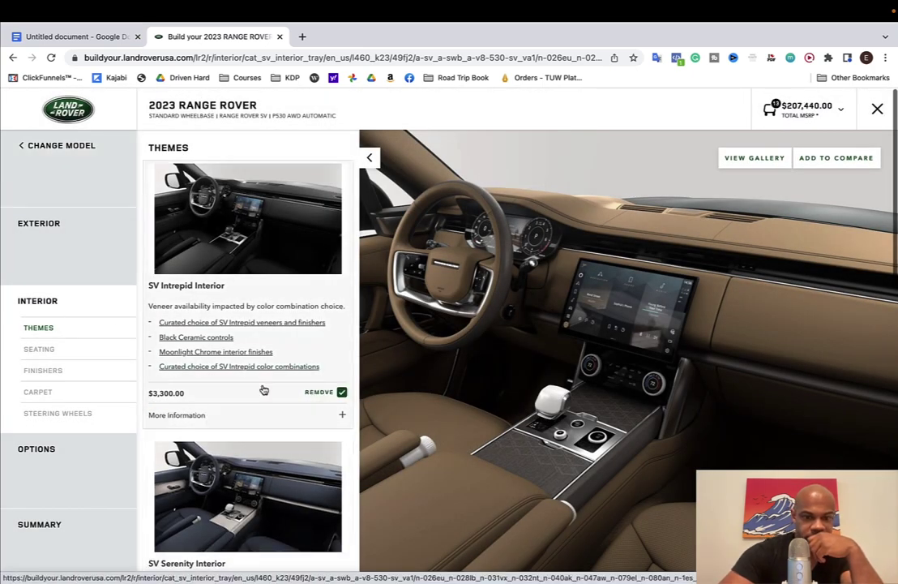
{"action": "left_click", "coordinate": [342, 393]}
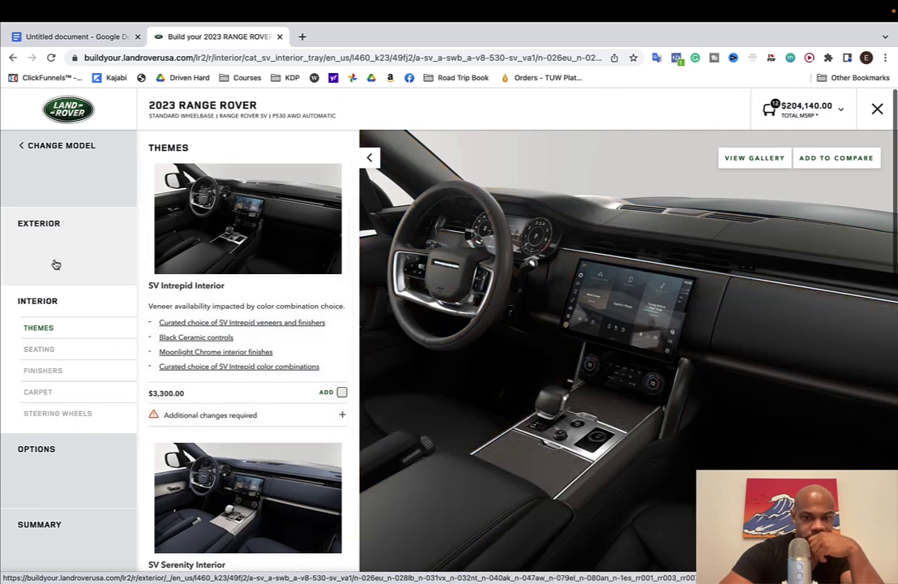
Reselect the SV Intrepid Exterior Accents exterior visual pack, bringing the total to $205,940.
{"action": "left_click", "coordinate": [56, 265]}
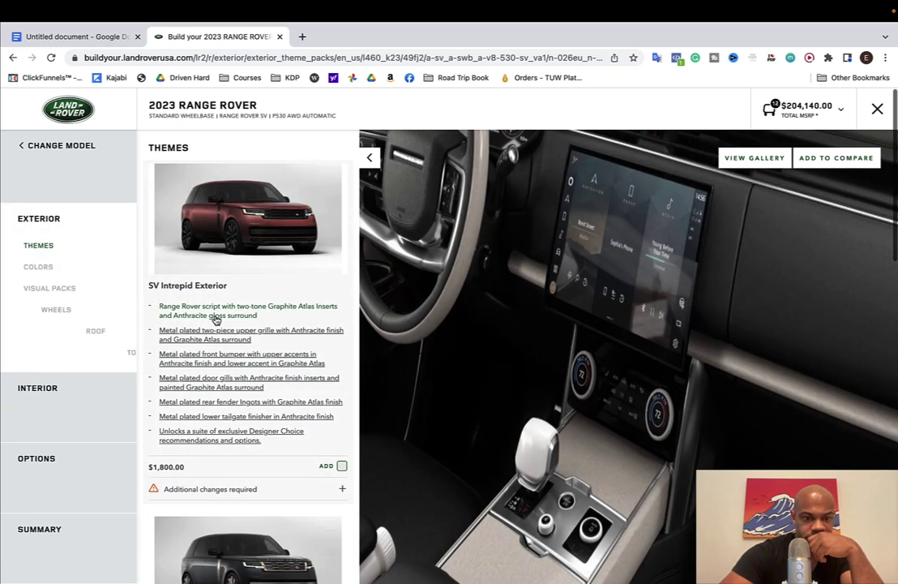
{"action": "left_click", "coordinate": [52, 290]}
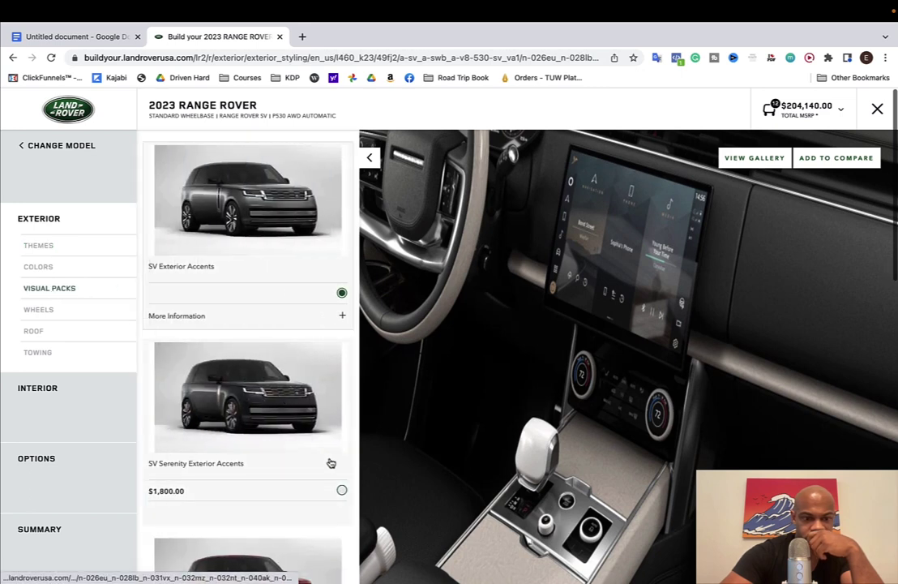
{"action": "scroll", "coordinate": [326, 486], "scroll_direction": "down", "scroll_amount": 2}
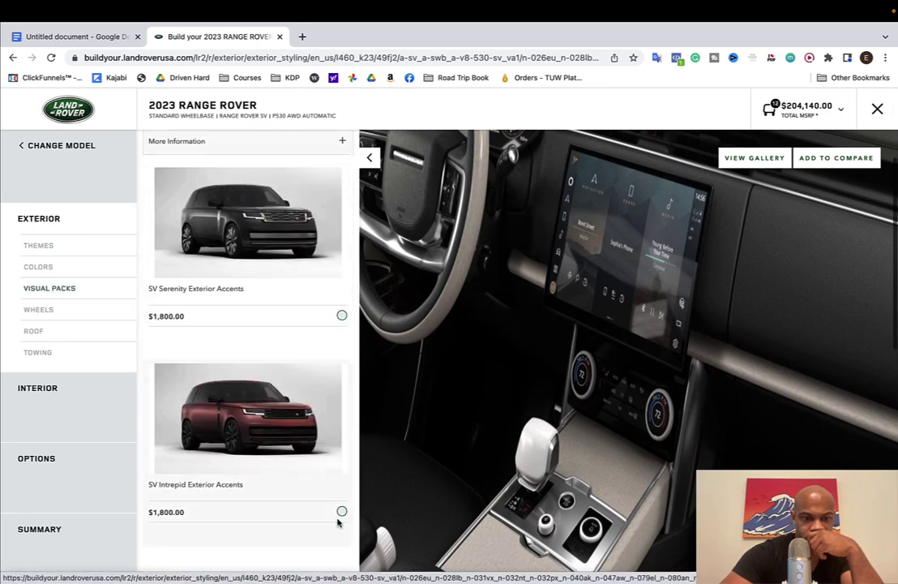
{"action": "left_click", "coordinate": [341, 512]}
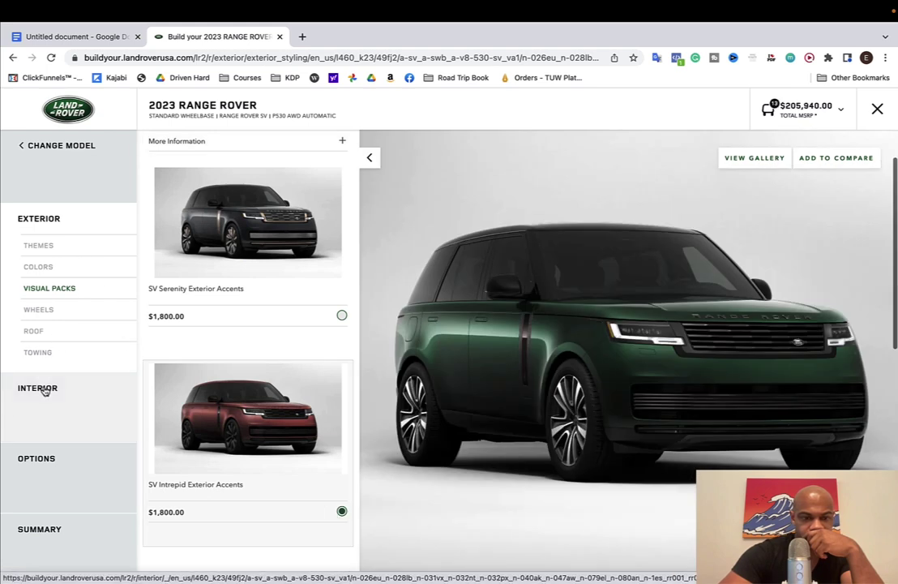
{"action": "scroll", "coordinate": [104, 526], "scroll_direction": "down", "scroll_amount": 1}
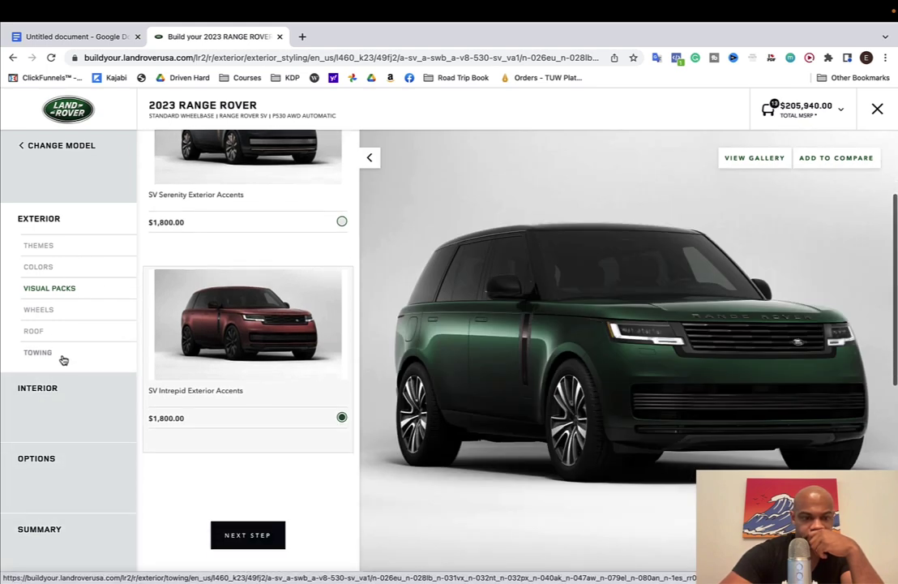
{"action": "left_click", "coordinate": [247, 537]}
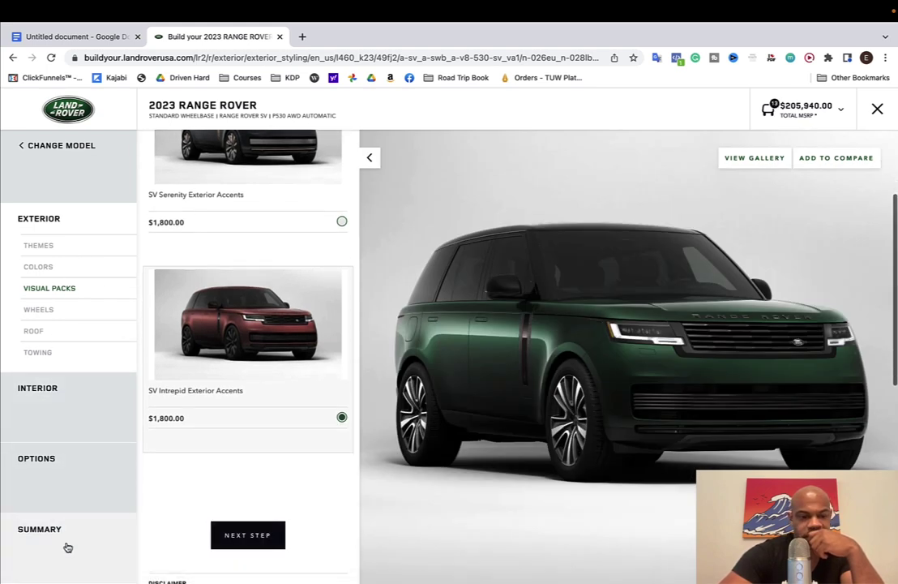
Open the Summary ($205,940 total MSRP) and step the photo carousel to the rear and interior views.
{"action": "left_click", "coordinate": [68, 547]}
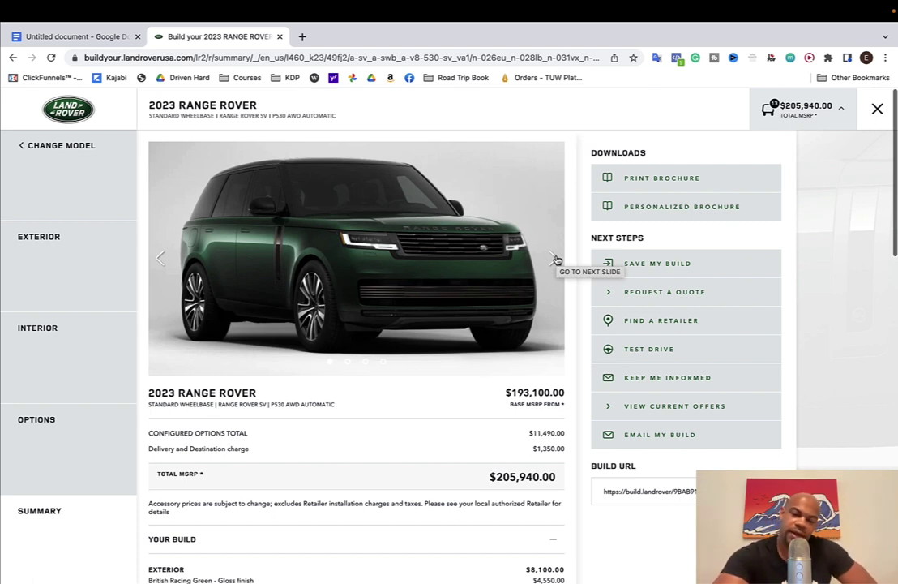
{"action": "left_click", "coordinate": [556, 259]}
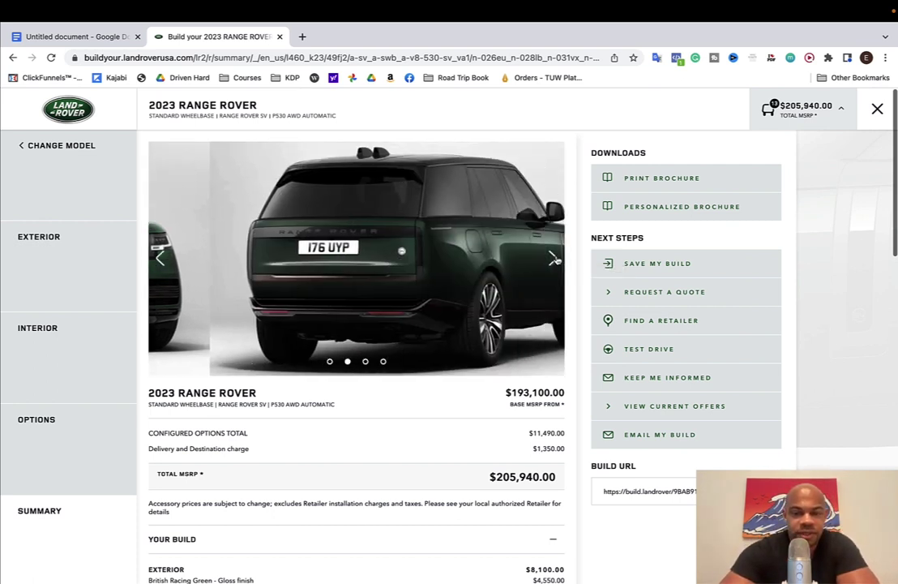
{"action": "left_click", "coordinate": [555, 260]}
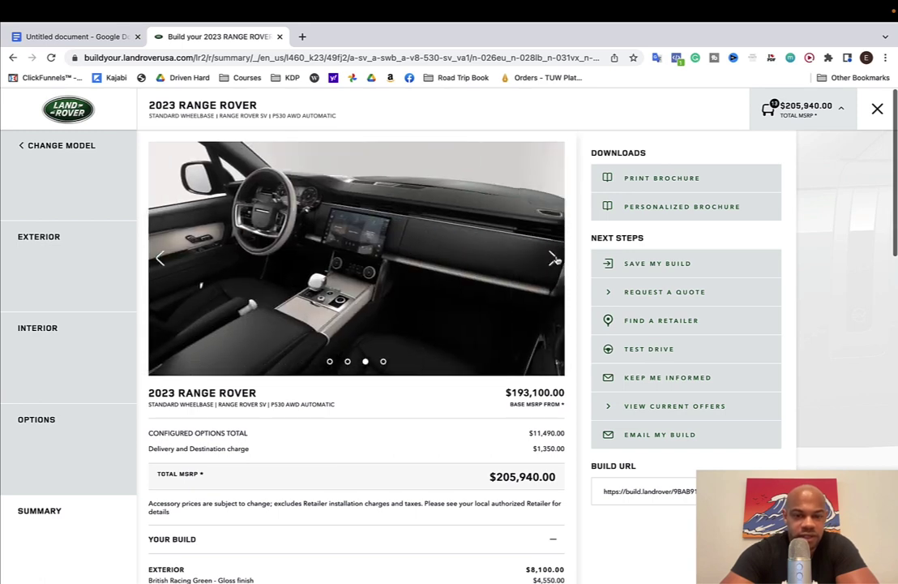
Switch seating to SV Serenity Caraway leather, raising the total to $207,440, and return to Summary.
{"action": "left_click", "coordinate": [30, 361]}
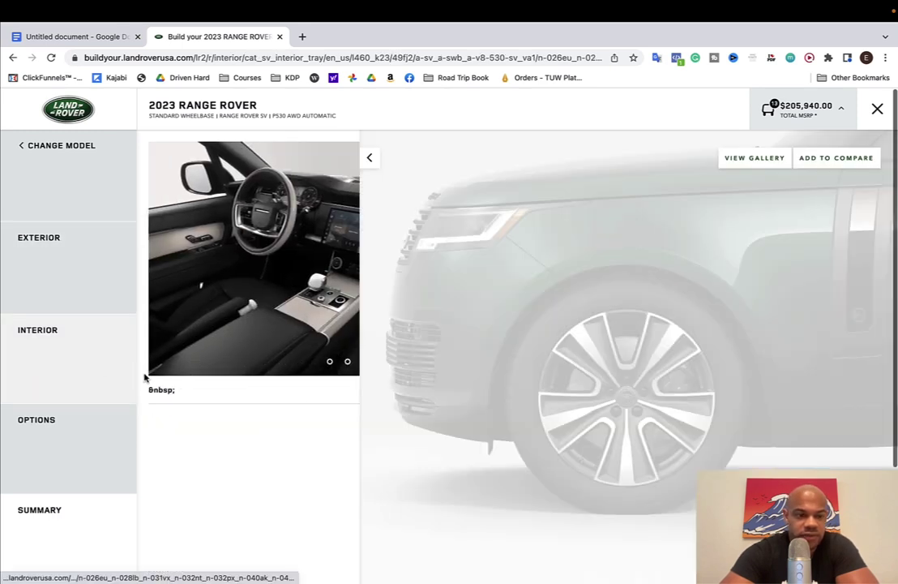
{"action": "scroll", "coordinate": [216, 381], "scroll_direction": "down", "scroll_amount": 2}
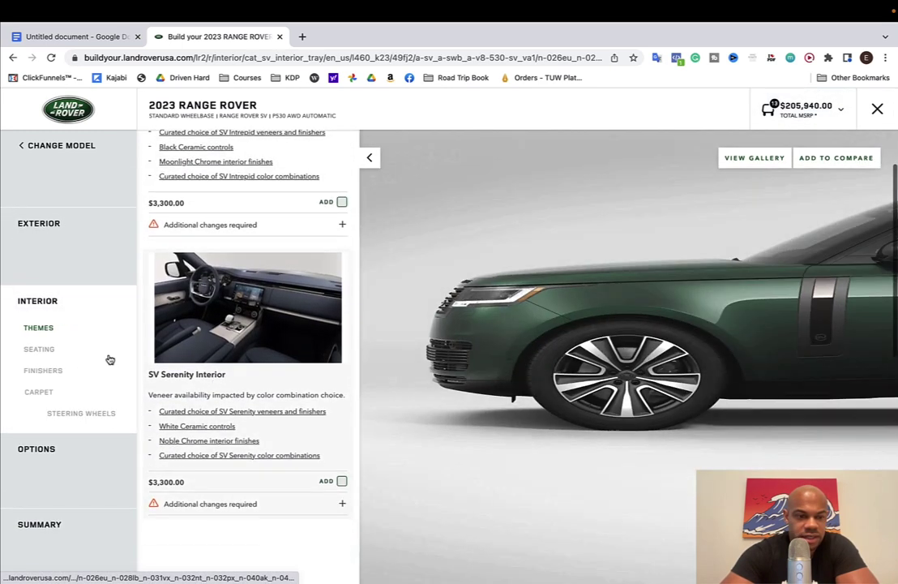
{"action": "left_click", "coordinate": [42, 351]}
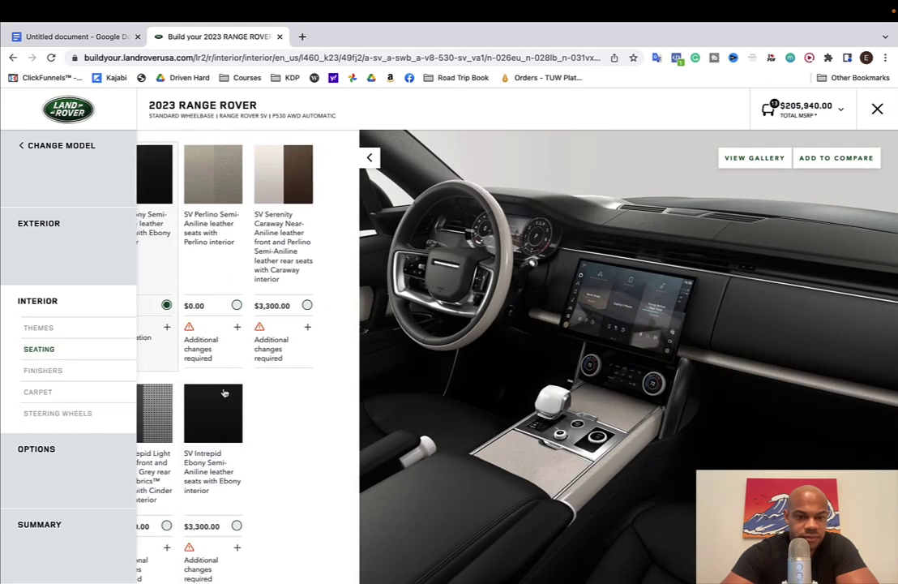
{"action": "left_click", "coordinate": [341, 305]}
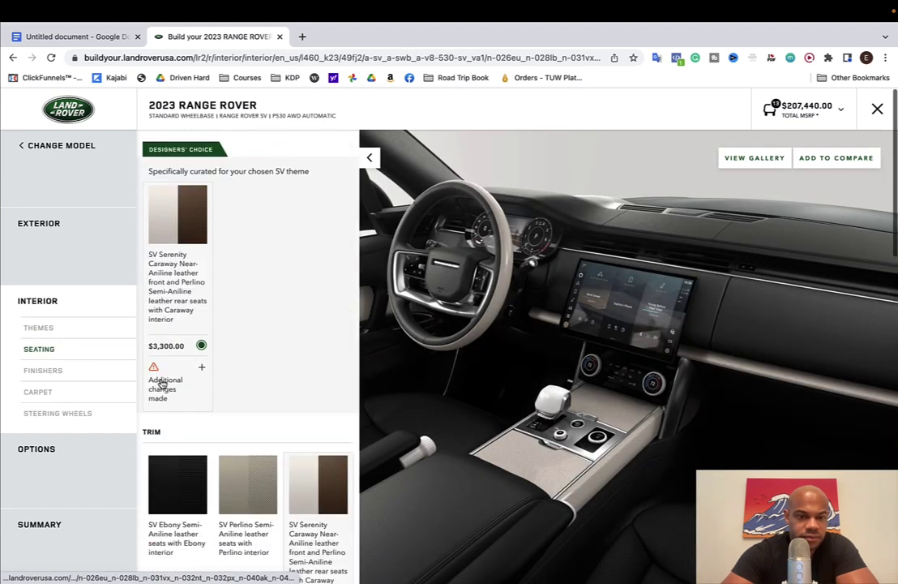
{"action": "left_click", "coordinate": [84, 543]}
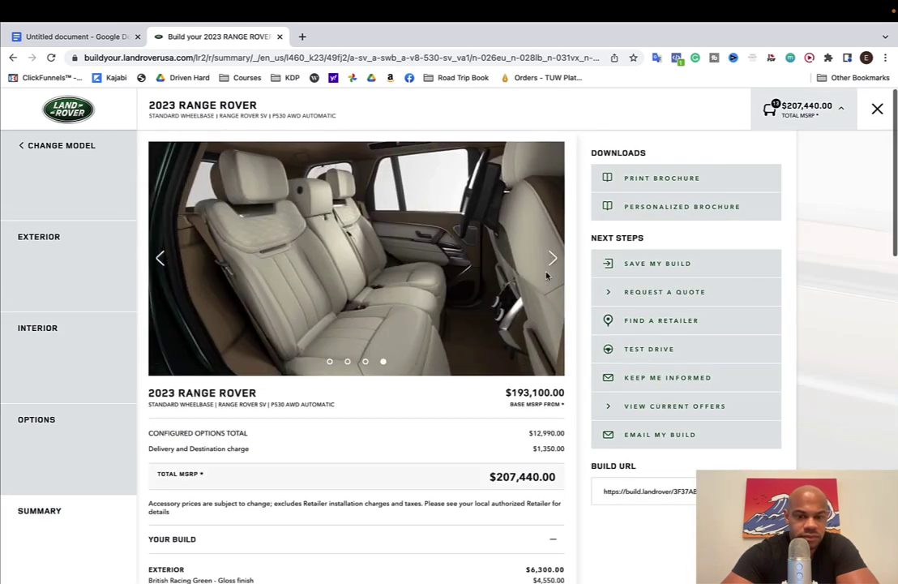
{"action": "left_click", "coordinate": [549, 268]}
{"action": "left_click", "coordinate": [550, 269]}
{"action": "left_click", "coordinate": [551, 259]}
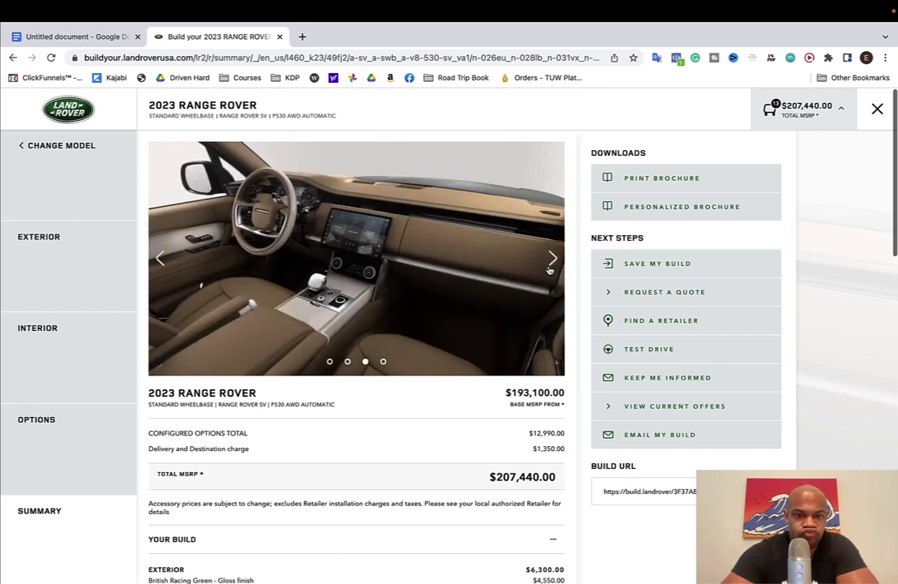
{"action": "left_click", "coordinate": [550, 269]}
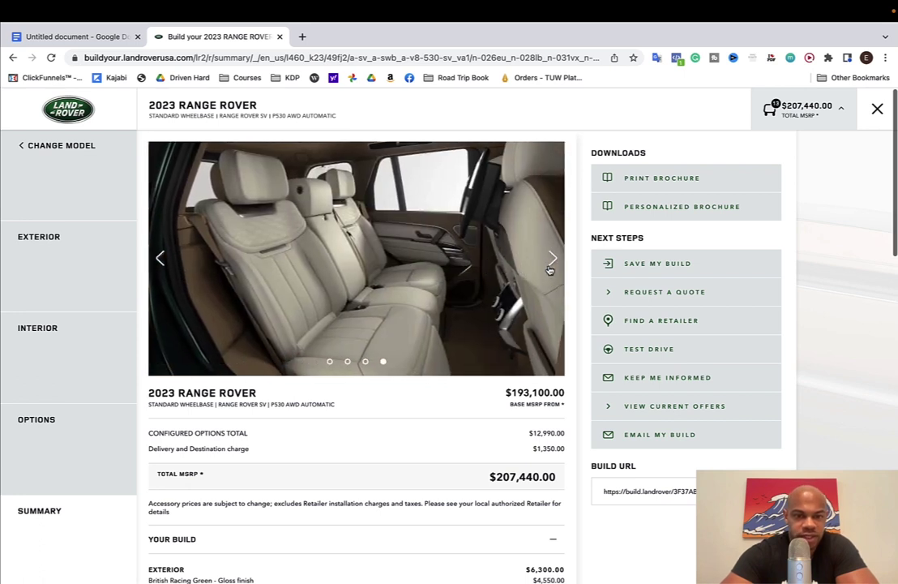
{"action": "left_click", "coordinate": [550, 270]}
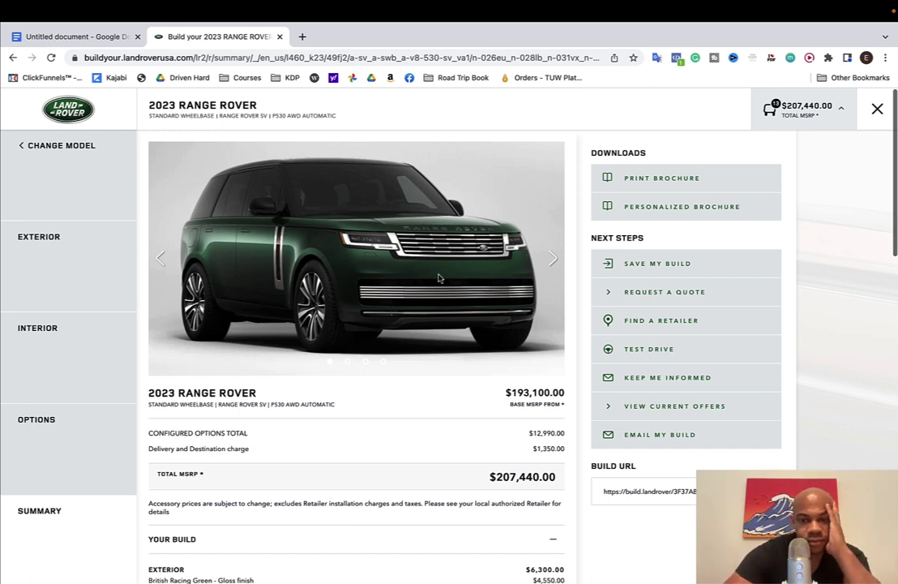
{"action": "scroll", "coordinate": [438, 278], "scroll_direction": "down", "scroll_amount": 1}
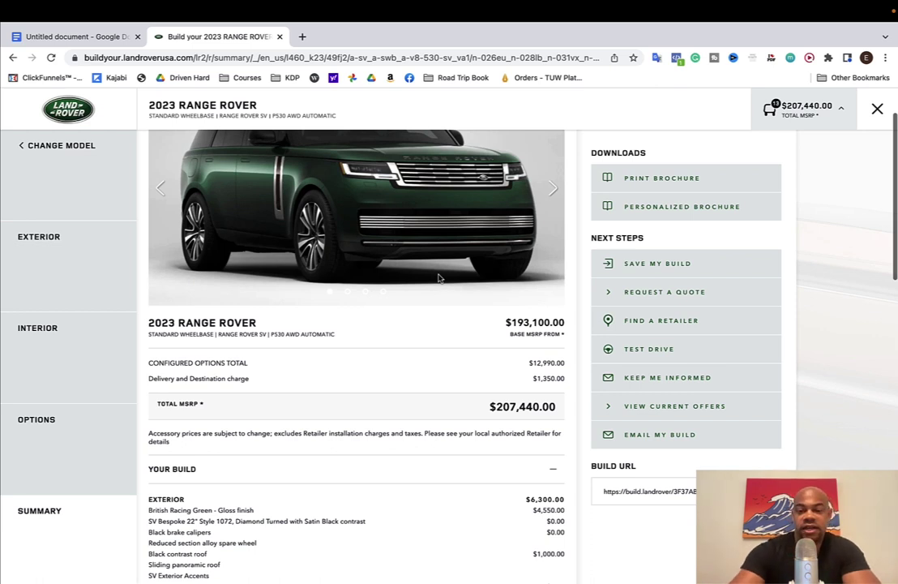
{"action": "scroll", "coordinate": [438, 278], "scroll_direction": "up", "scroll_amount": 2}
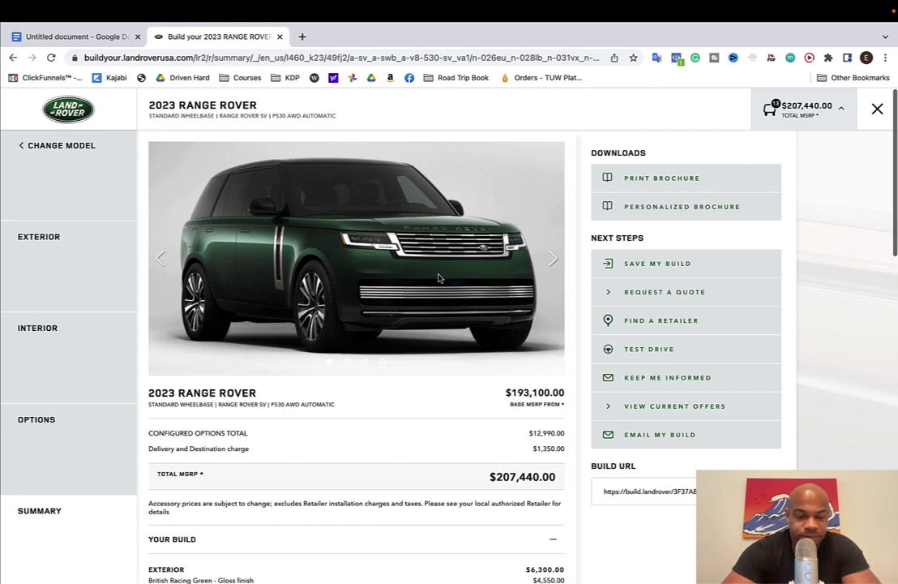
{"action": "scroll", "coordinate": [438, 278], "scroll_direction": "down", "scroll_amount": 1}
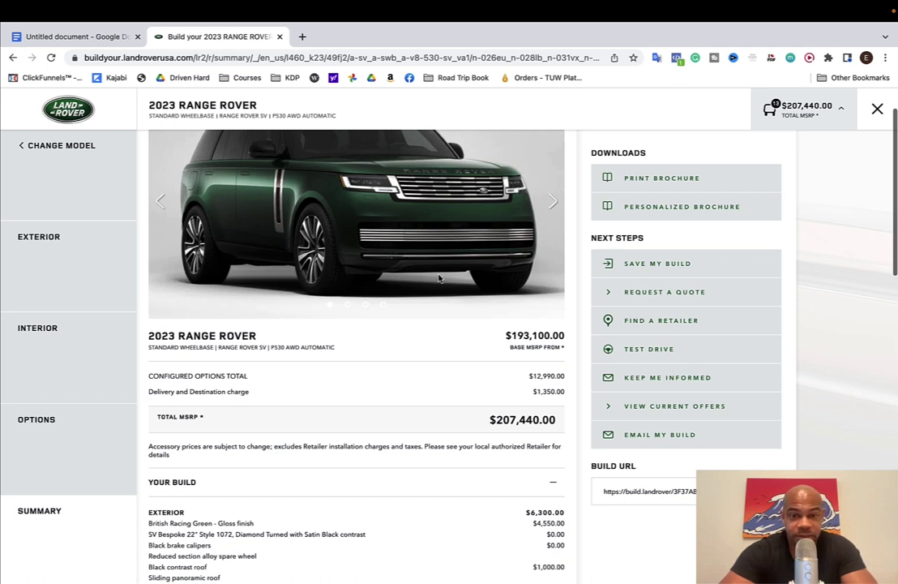
{"action": "scroll", "coordinate": [438, 278], "scroll_direction": "up", "scroll_amount": 1}
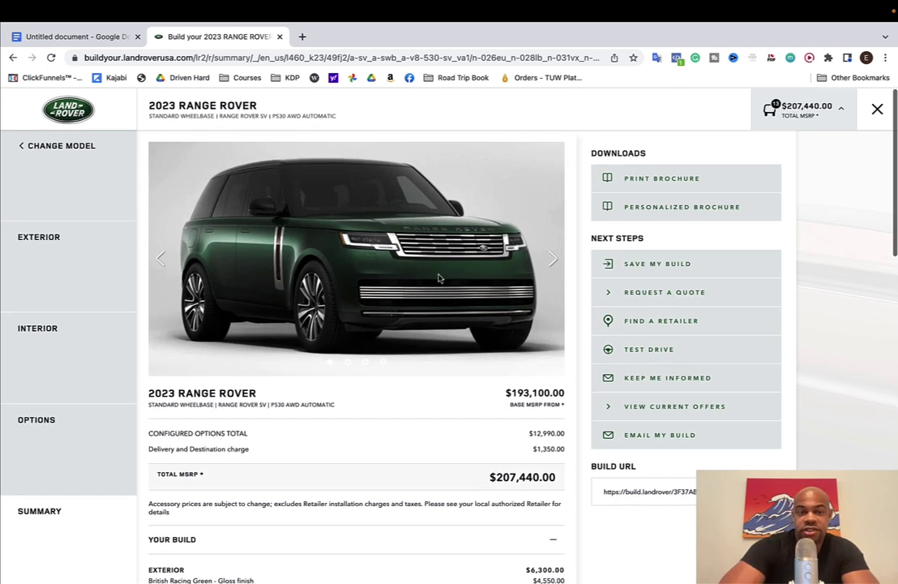
{"action": "scroll", "coordinate": [438, 278], "scroll_direction": "down", "scroll_amount": 6}
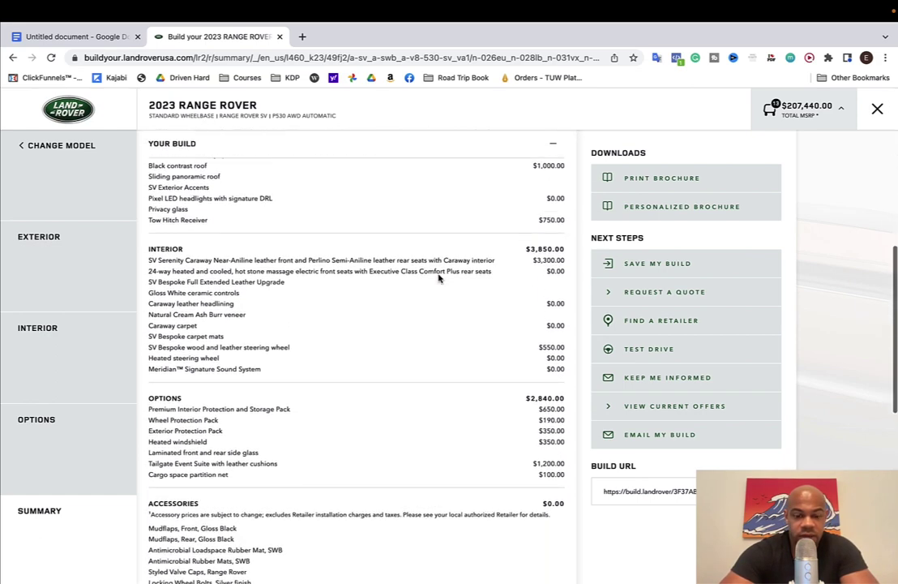
{"action": "scroll", "coordinate": [438, 278], "scroll_direction": "up", "scroll_amount": 6}
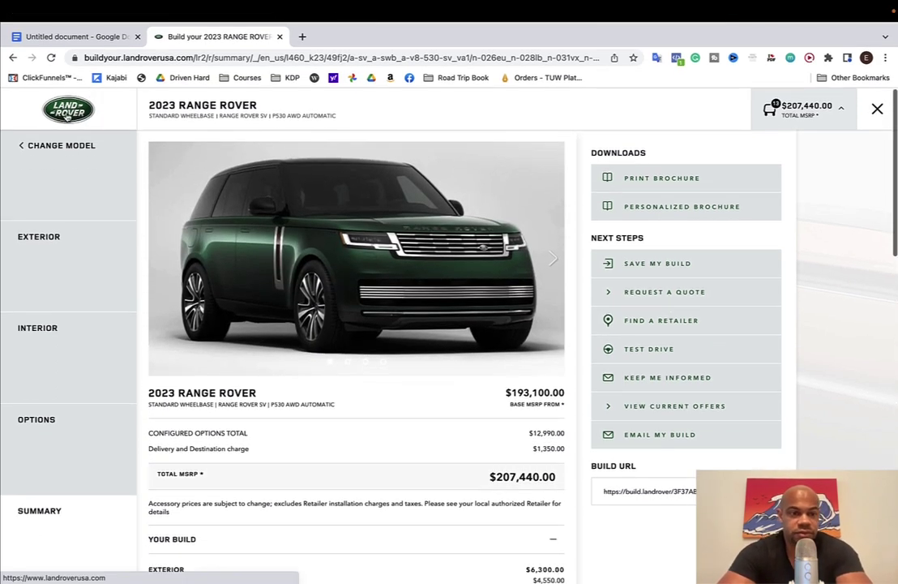
Leave the configurator, reopen Build Your Own from Vehicles, and start a new build past the shortage notice.
{"action": "mouse_move", "coordinate": [261, 43]}
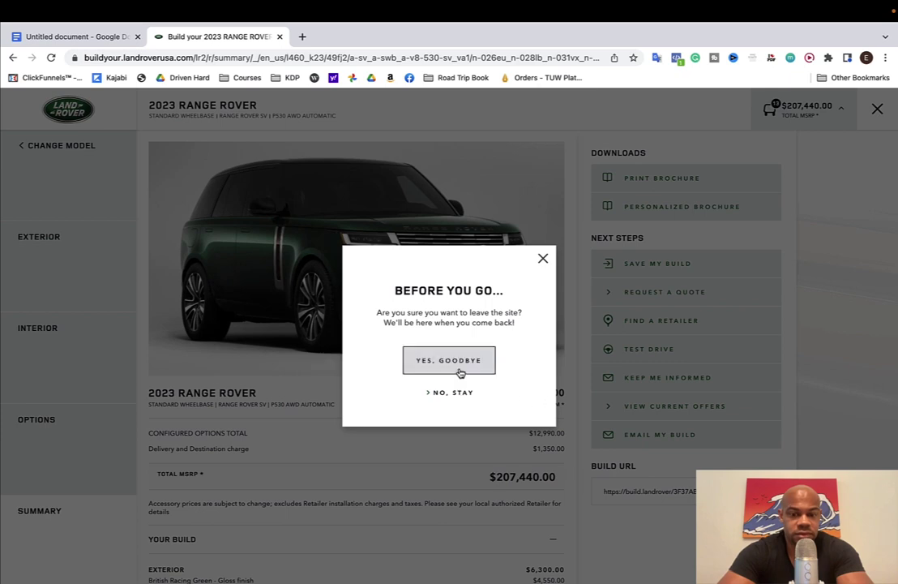
{"action": "left_click", "coordinate": [459, 369]}
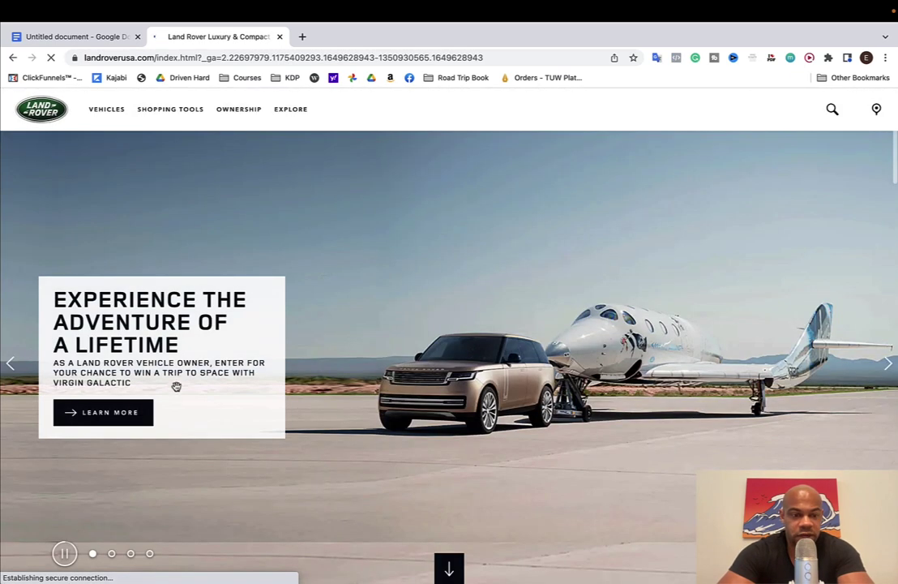
{"action": "left_click", "coordinate": [100, 121]}
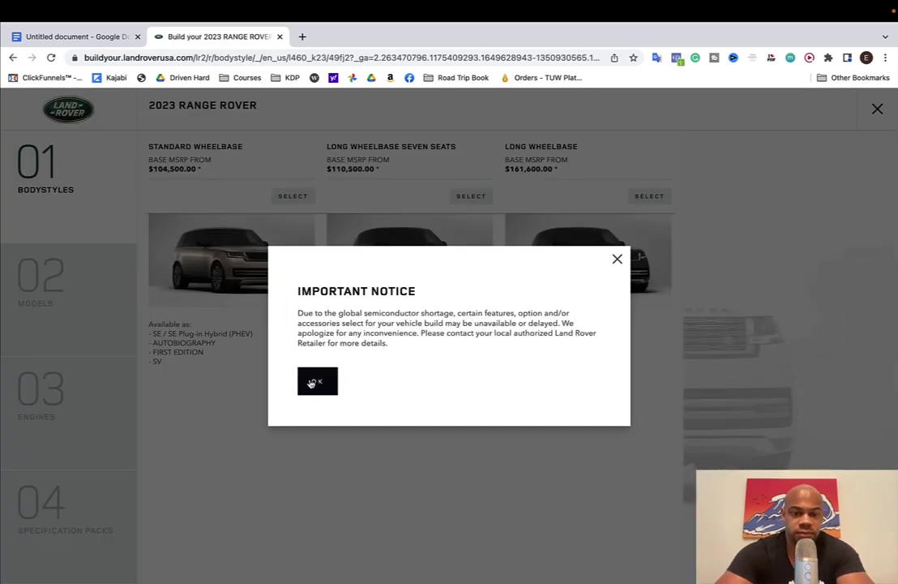
{"action": "left_click", "coordinate": [311, 383]}
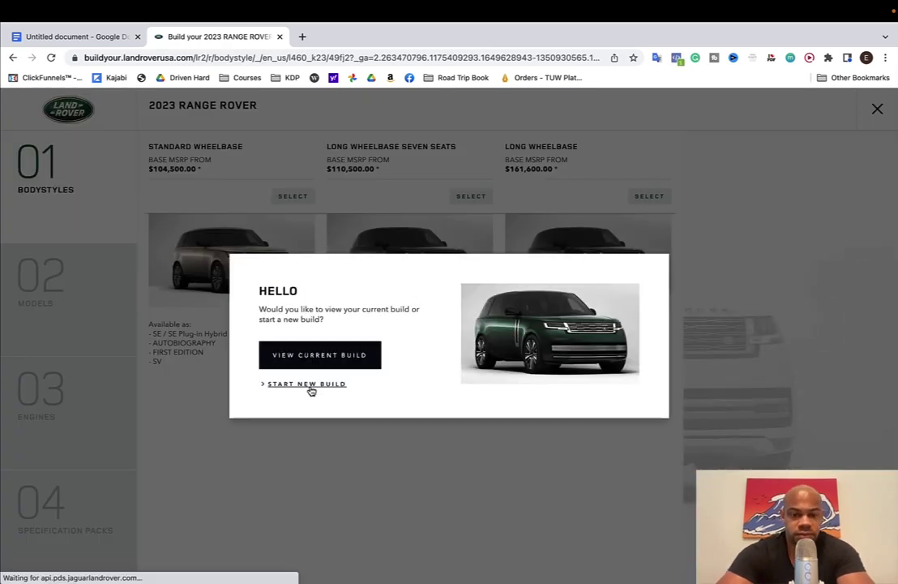
{"action": "left_click", "coordinate": [300, 386]}
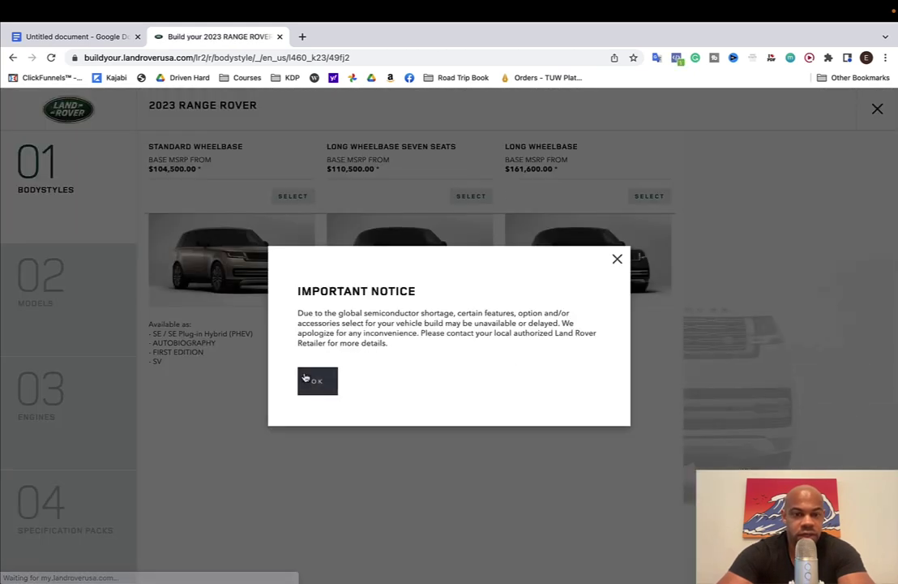
{"action": "left_click", "coordinate": [313, 382]}
Choose the Standard Wheelbase Range Rover Autobiography with the P530 AWD Automatic engine.
{"action": "left_click", "coordinate": [299, 197]}
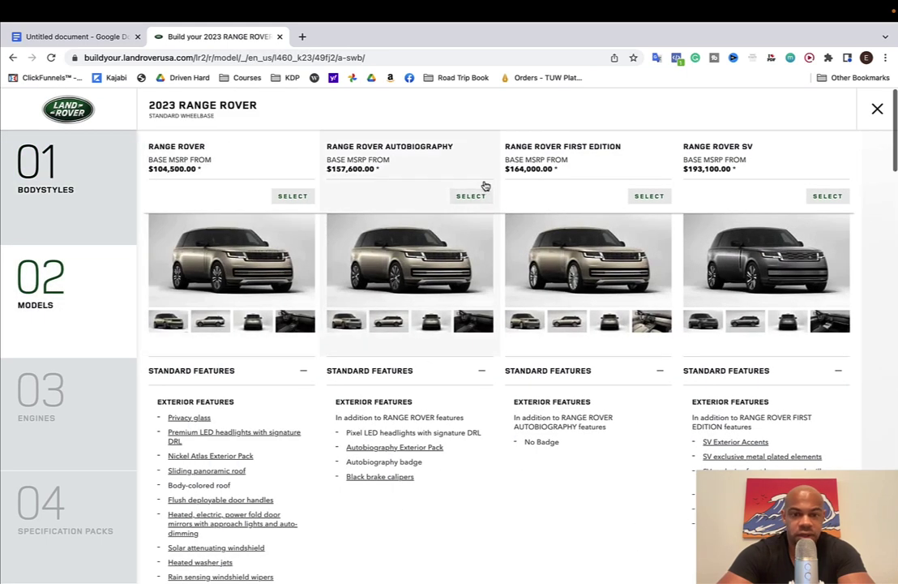
{"action": "left_click", "coordinate": [471, 196]}
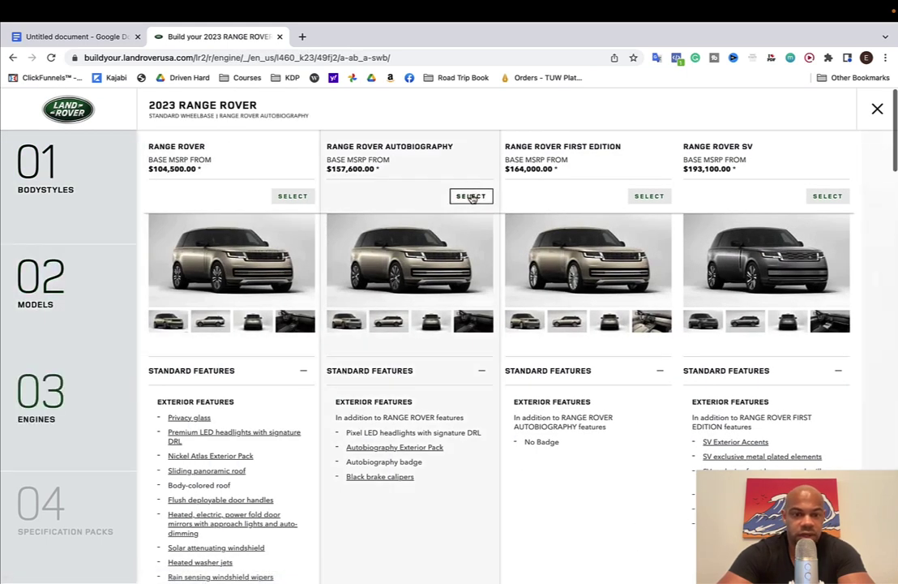
{"action": "left_click", "coordinate": [541, 199]}
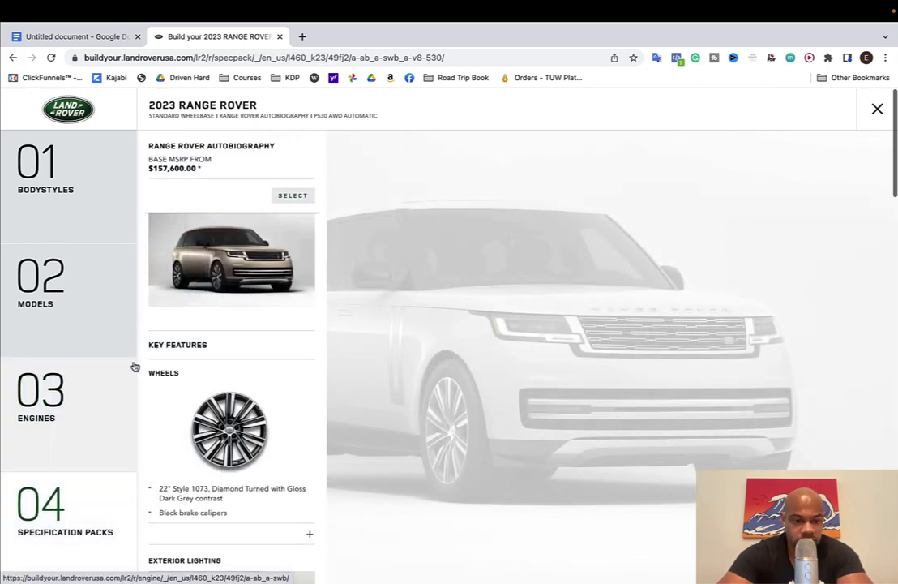
Review the Meridian Signature pack details and accept the Autobiography specification pack.
{"action": "scroll", "coordinate": [134, 367], "scroll_direction": "down", "scroll_amount": 3}
{"action": "scroll", "coordinate": [135, 366], "scroll_direction": "down", "scroll_amount": 15}
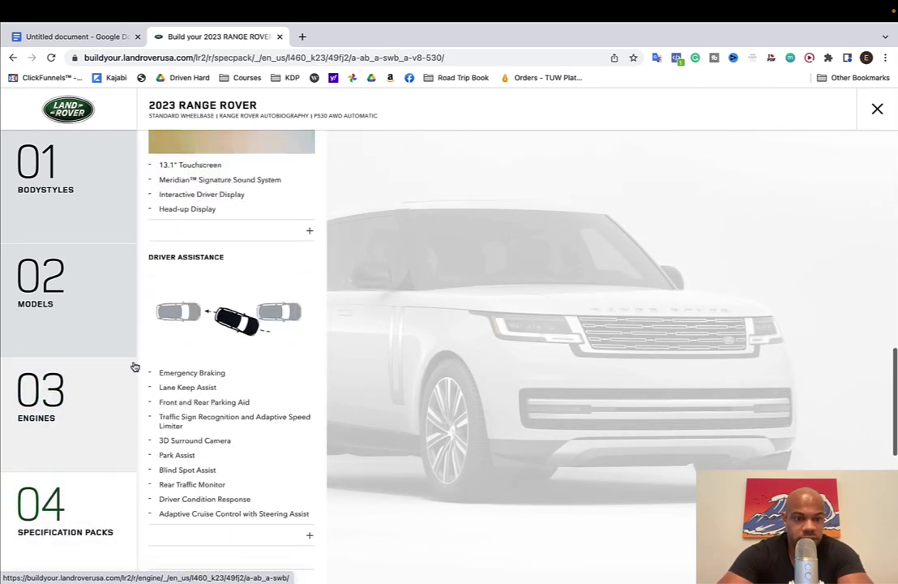
{"action": "scroll", "coordinate": [135, 366], "scroll_direction": "up", "scroll_amount": 10}
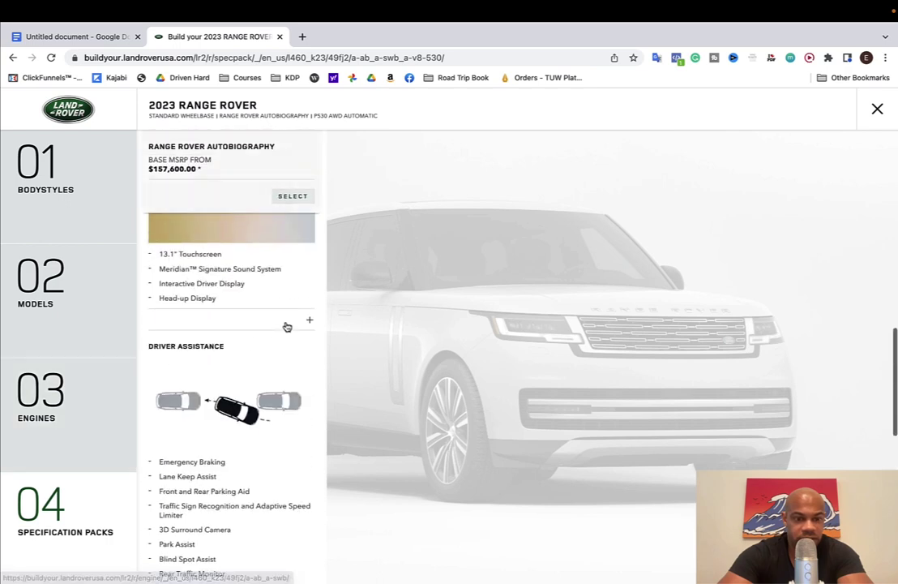
{"action": "left_click", "coordinate": [310, 323]}
{"action": "left_click", "coordinate": [309, 322]}
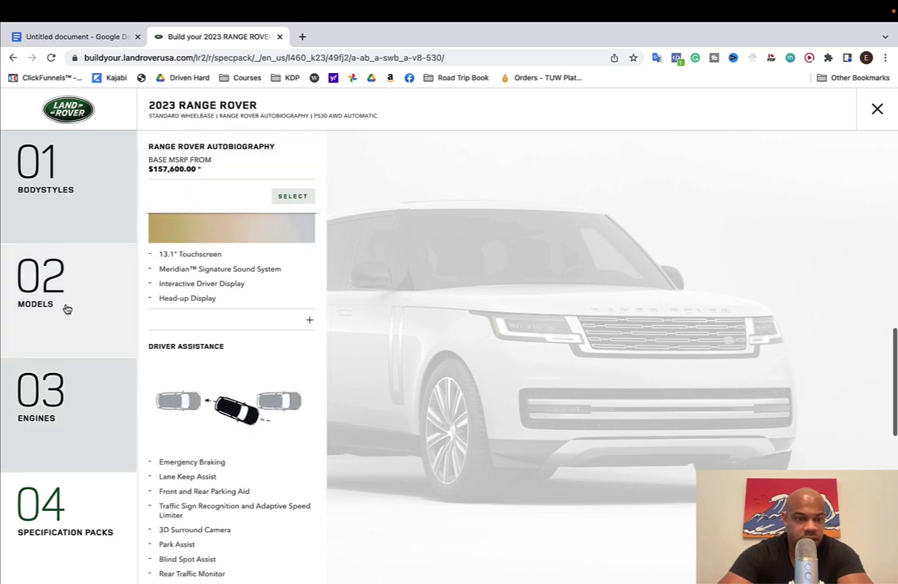
{"action": "left_click", "coordinate": [294, 195]}
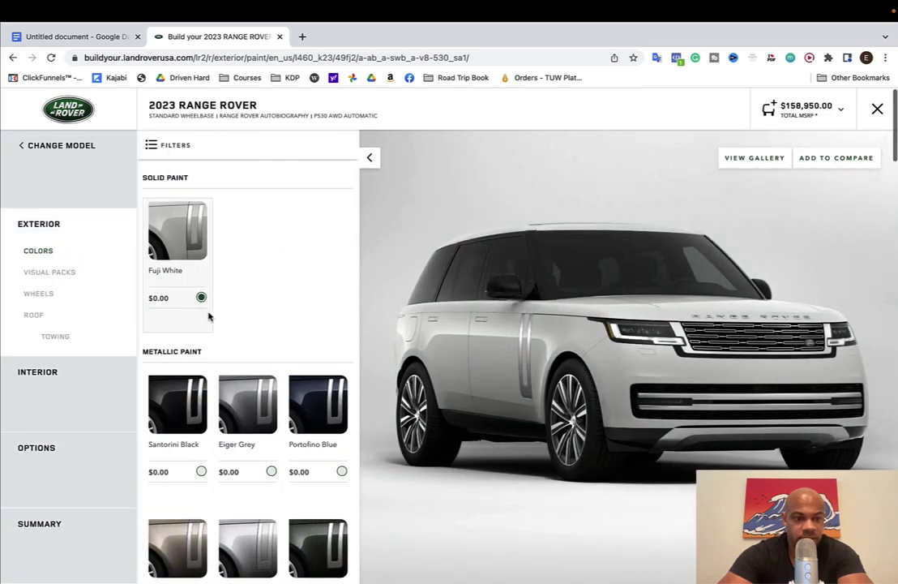
Paint the Autobiography SV Bespoke British Racing Green in gloss finish for $4,550.
{"action": "scroll", "coordinate": [210, 324], "scroll_direction": "down", "scroll_amount": 5}
{"action": "scroll", "coordinate": [231, 397], "scroll_direction": "down", "scroll_amount": 6}
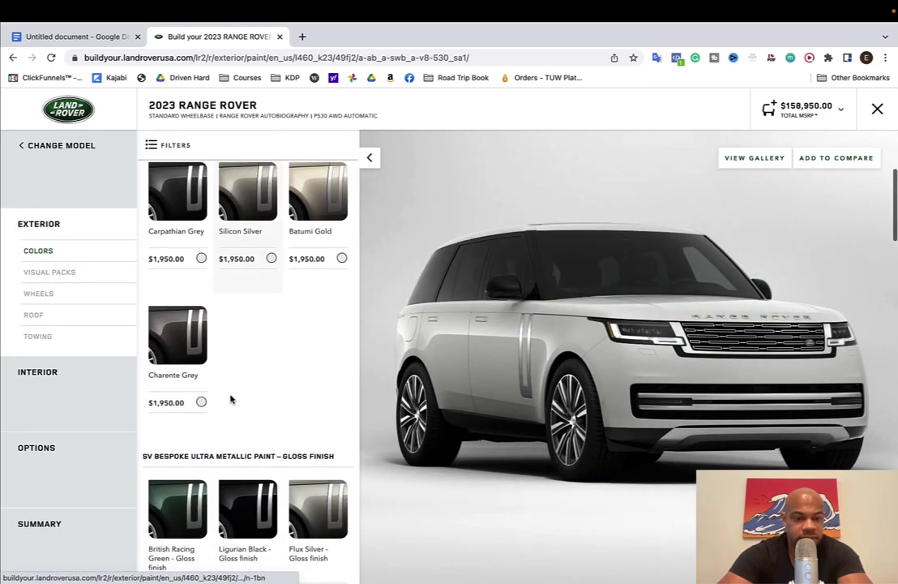
{"action": "left_click", "coordinate": [200, 441]}
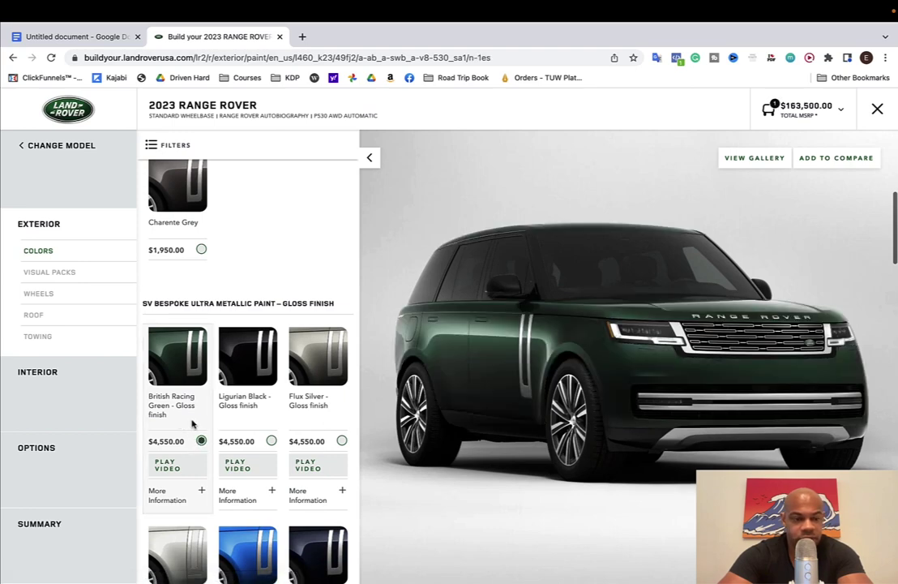
{"action": "scroll", "coordinate": [192, 387], "scroll_direction": "down", "scroll_amount": 5}
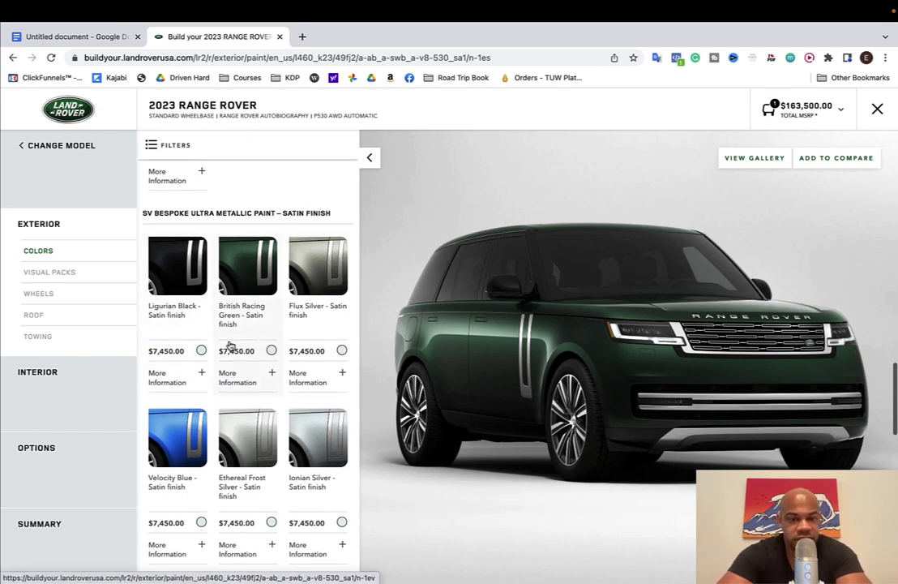
Try the Nickel Atlas exterior pack, then settle on the $1,000 Shadow Exterior Pack.
{"action": "left_click", "coordinate": [63, 273]}
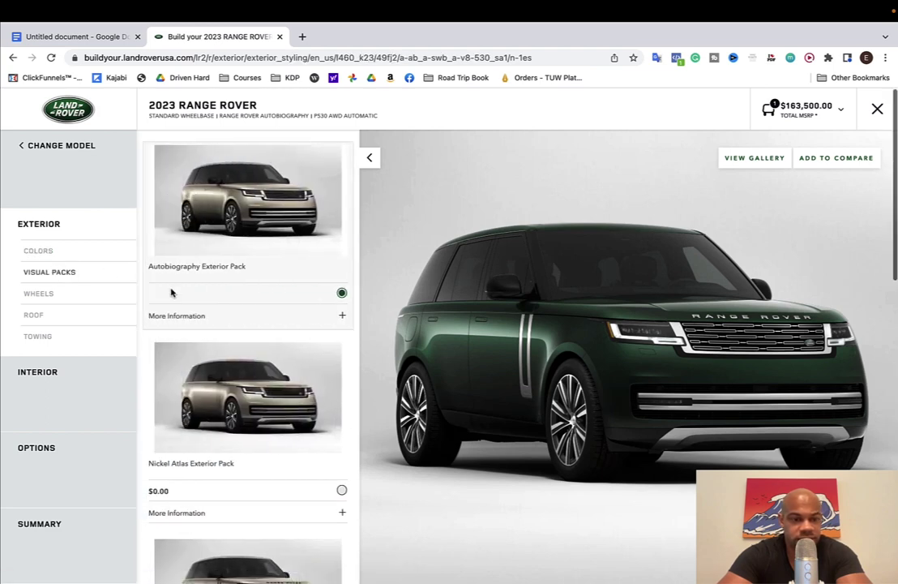
{"action": "scroll", "coordinate": [325, 364], "scroll_direction": "down", "scroll_amount": 2}
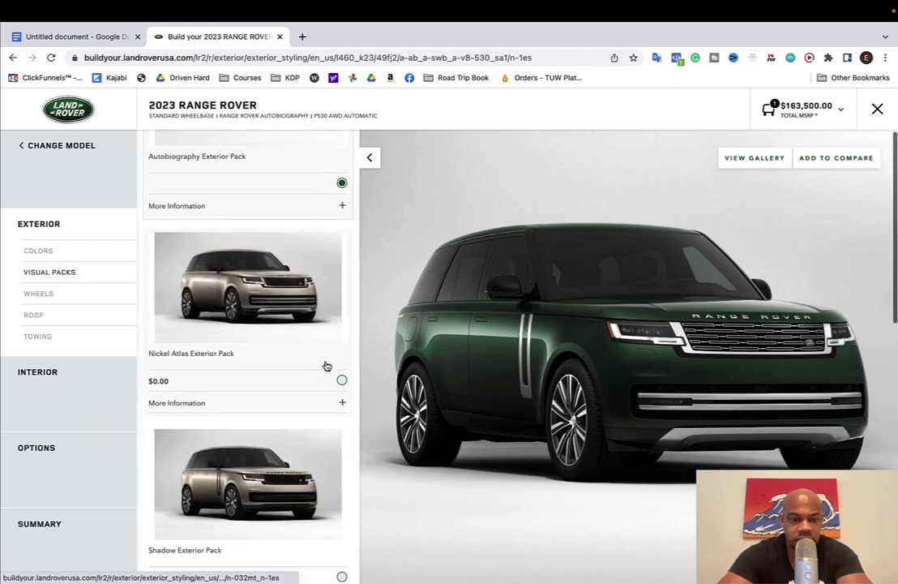
{"action": "left_click", "coordinate": [341, 380]}
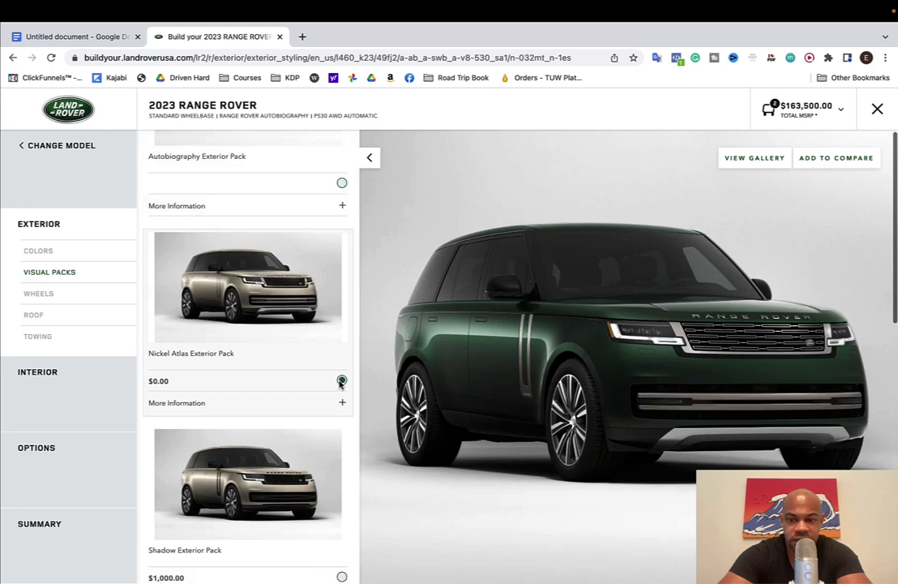
{"action": "scroll", "coordinate": [340, 381], "scroll_direction": "down", "scroll_amount": 1}
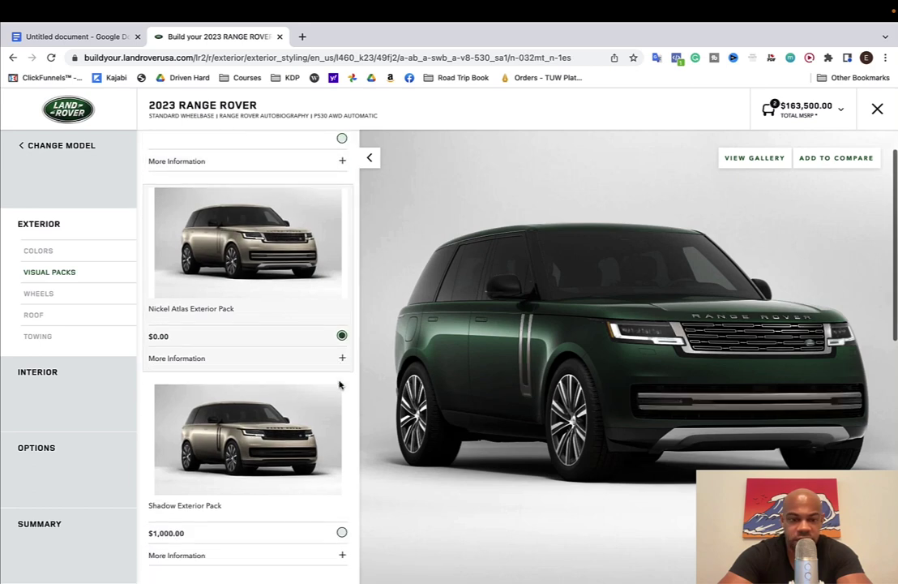
{"action": "left_click", "coordinate": [340, 532]}
{"action": "scroll", "coordinate": [336, 533], "scroll_direction": "down", "scroll_amount": 3}
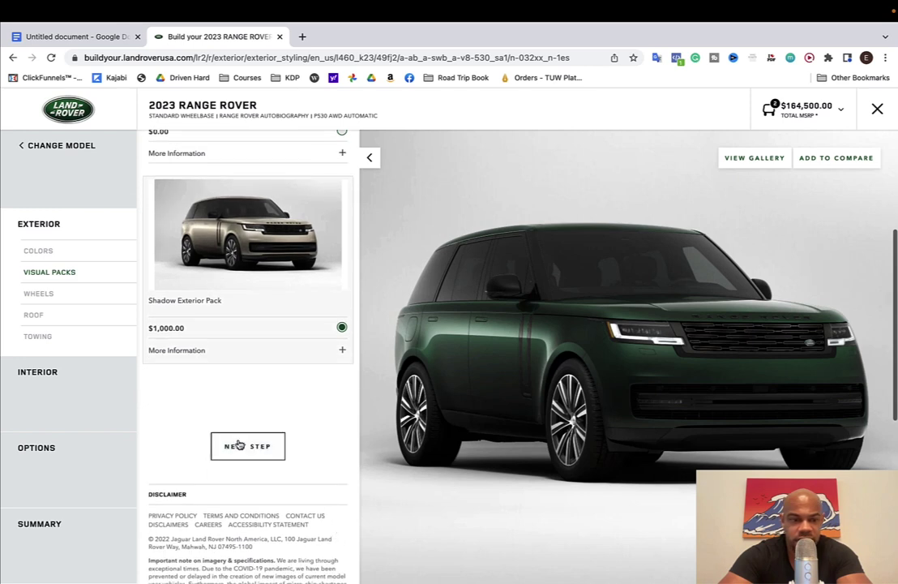
Add the 22" full size spare wheel, then continue past Roof to the Towing options.
{"action": "left_click", "coordinate": [238, 445]}
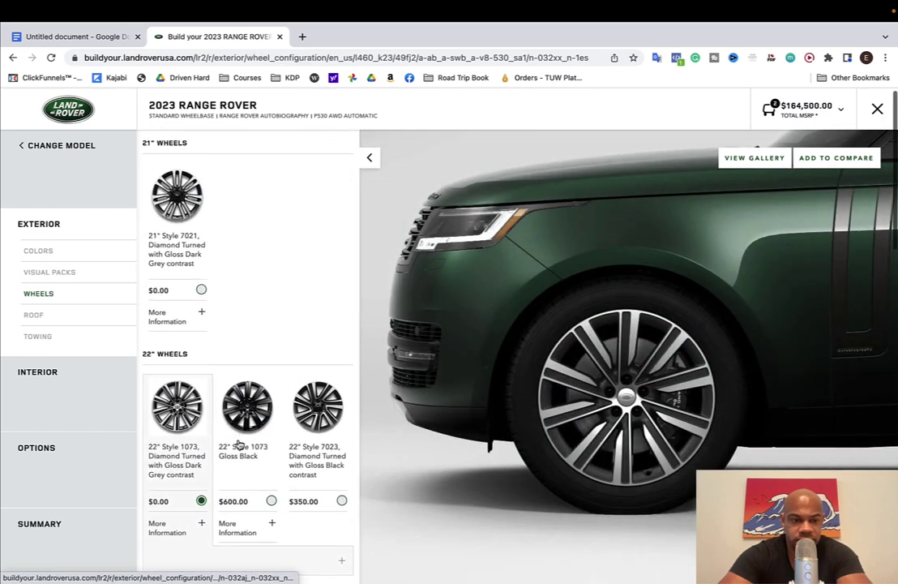
{"action": "scroll", "coordinate": [238, 444], "scroll_direction": "down", "scroll_amount": 10}
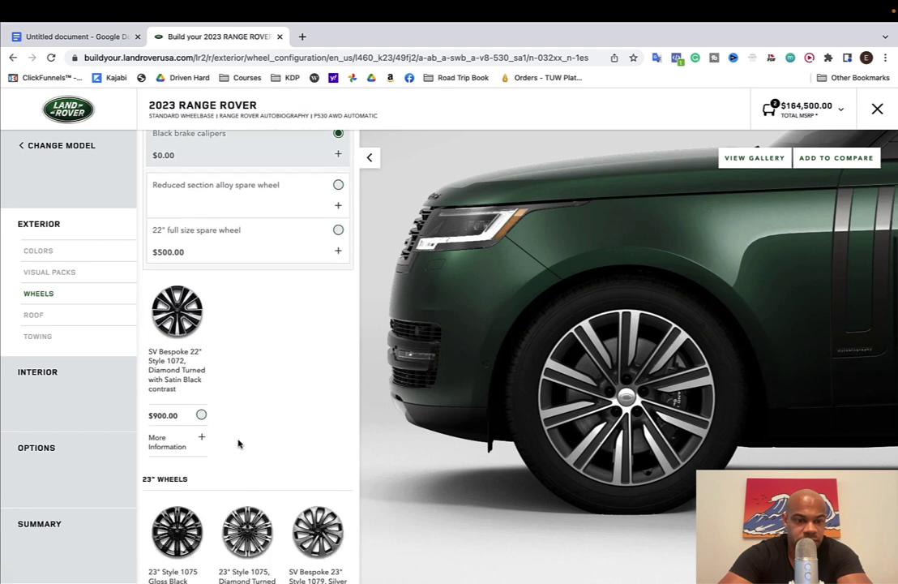
{"action": "scroll", "coordinate": [238, 444], "scroll_direction": "down", "scroll_amount": 3}
{"action": "scroll", "coordinate": [239, 443], "scroll_direction": "up", "scroll_amount": 3}
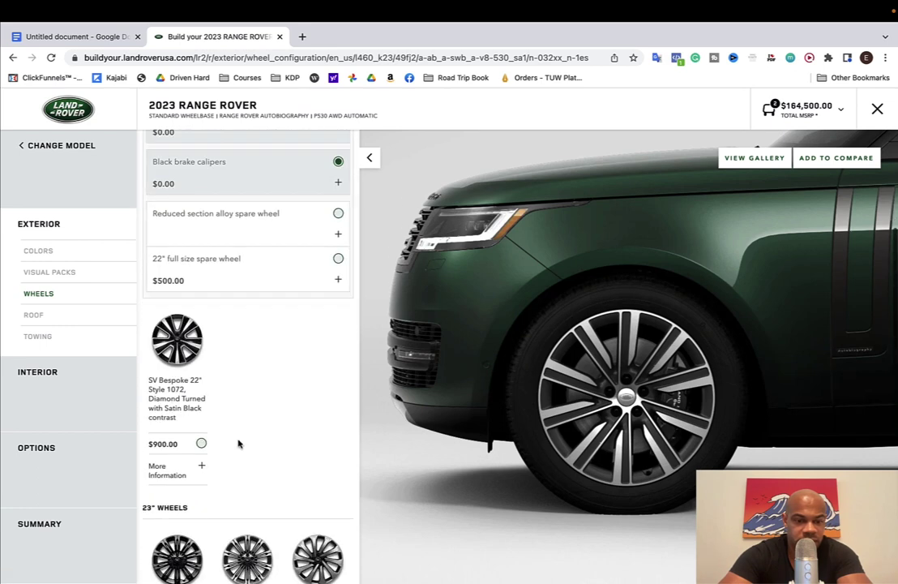
{"action": "scroll", "coordinate": [238, 443], "scroll_direction": "up", "scroll_amount": 1}
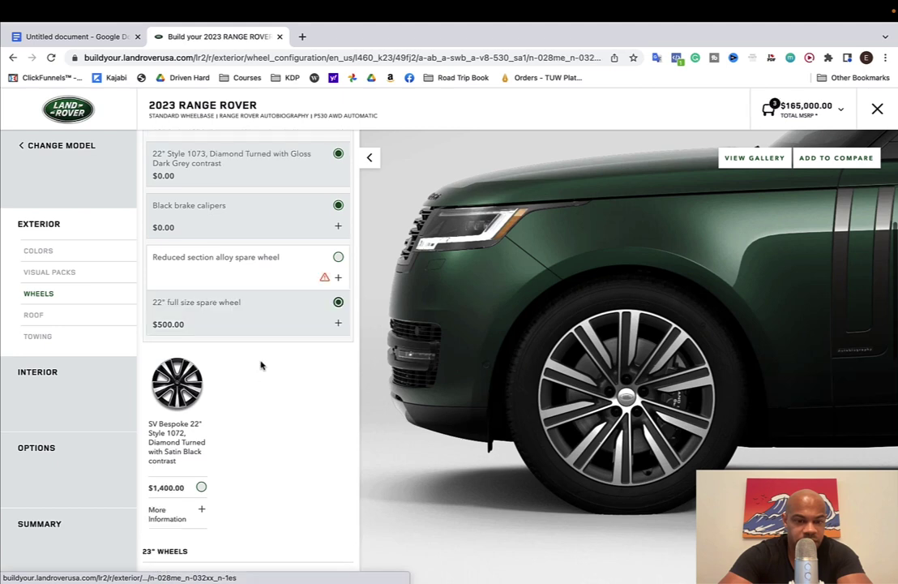
{"action": "scroll", "coordinate": [243, 439], "scroll_direction": "down", "scroll_amount": 3}
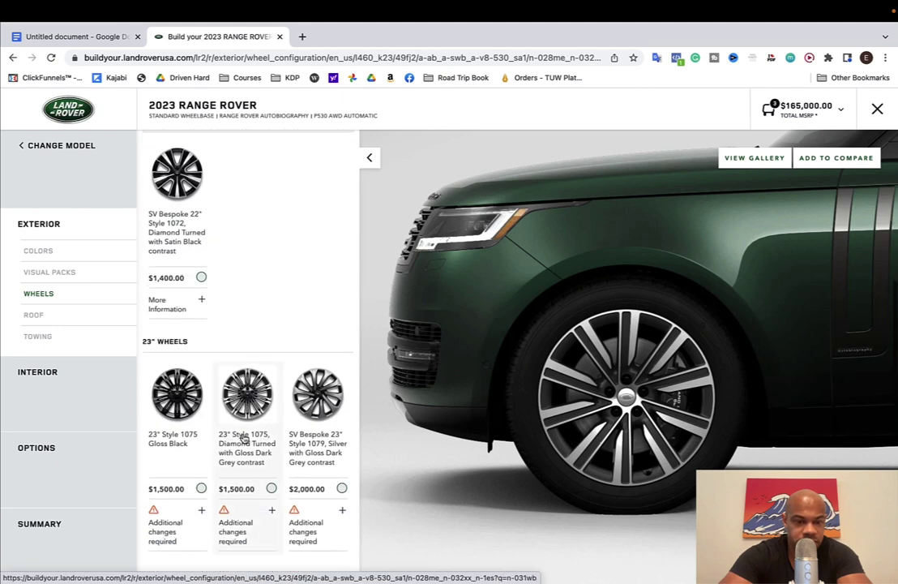
{"action": "scroll", "coordinate": [243, 438], "scroll_direction": "up", "scroll_amount": 3}
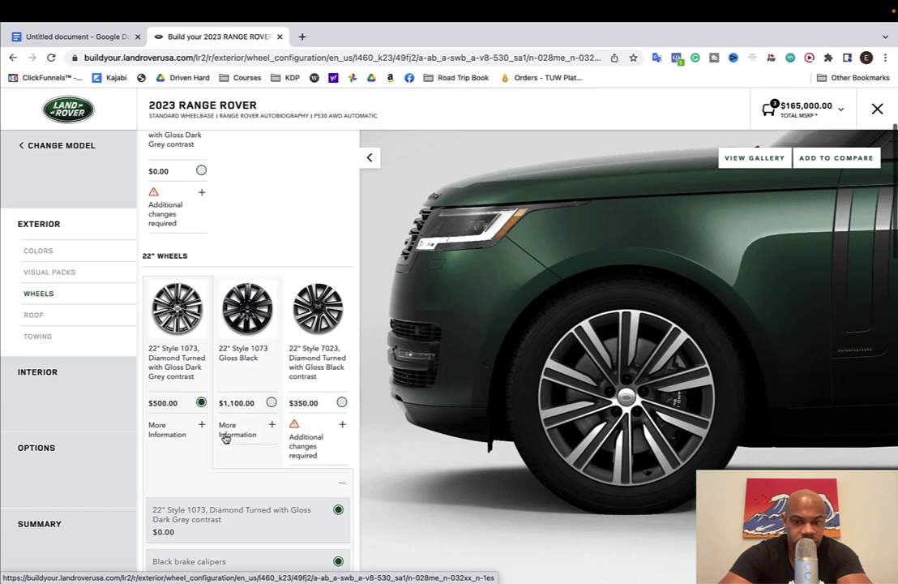
{"action": "scroll", "coordinate": [234, 446], "scroll_direction": "down", "scroll_amount": 2}
{"action": "scroll", "coordinate": [234, 446], "scroll_direction": "down", "scroll_amount": 2}
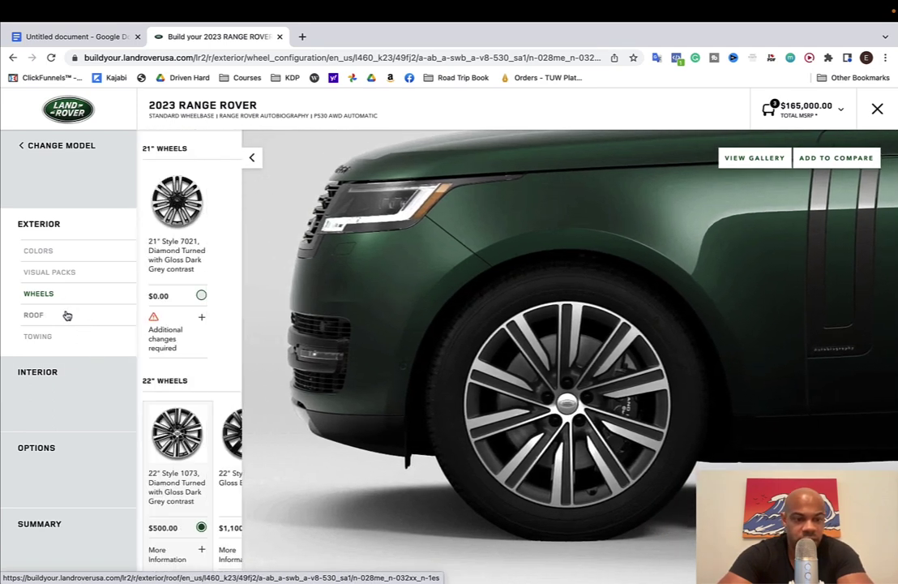
{"action": "left_click", "coordinate": [67, 316]}
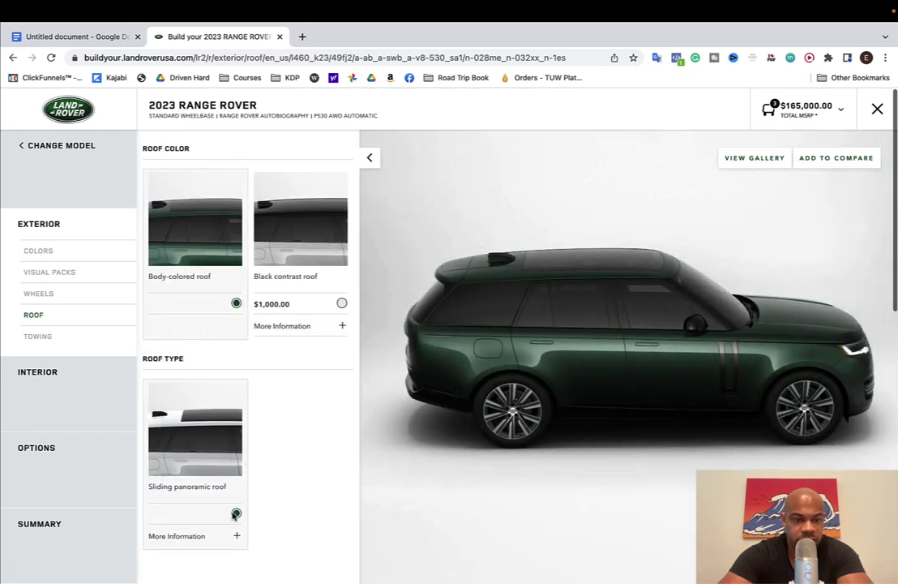
{"action": "left_click", "coordinate": [39, 347]}
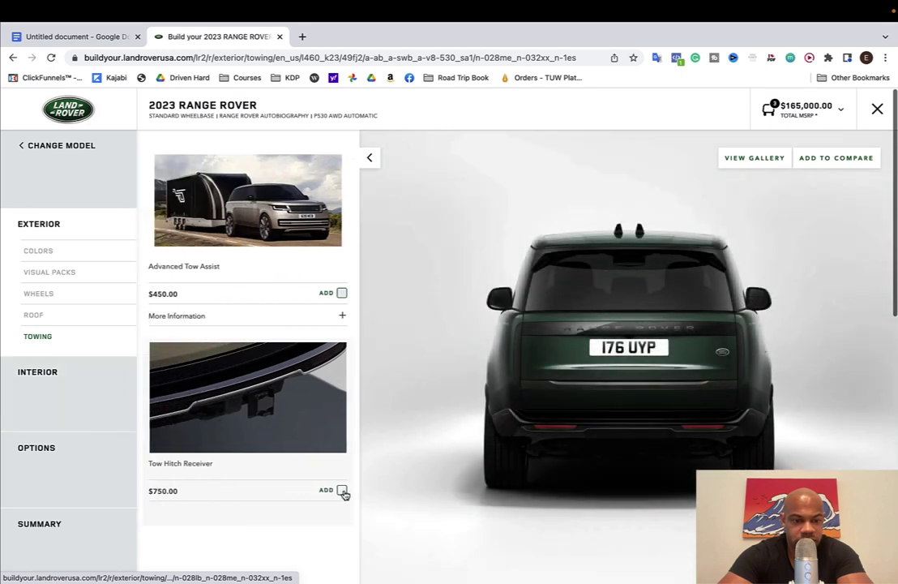
Add the $750 Tow Hitch Receiver and browse the interior seating options.
{"action": "left_click", "coordinate": [339, 490]}
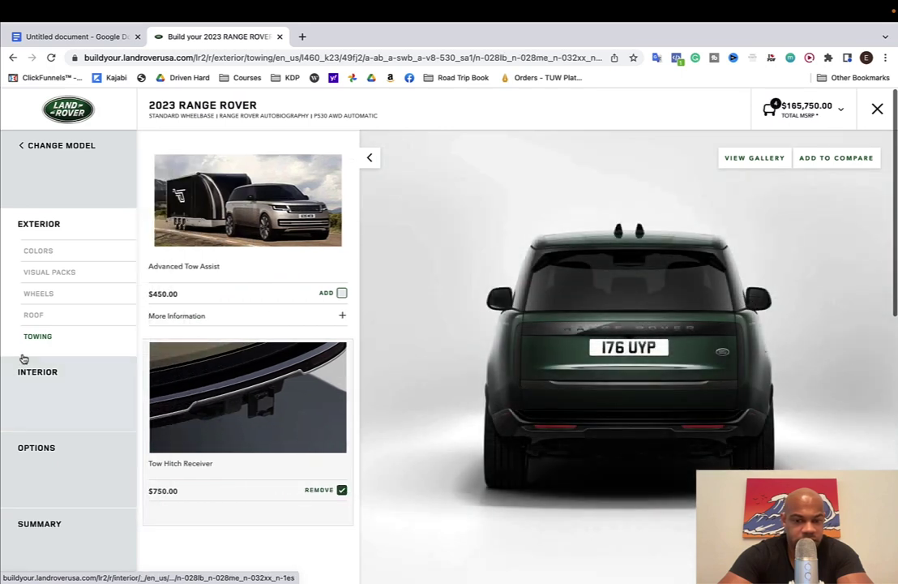
{"action": "left_click", "coordinate": [48, 397]}
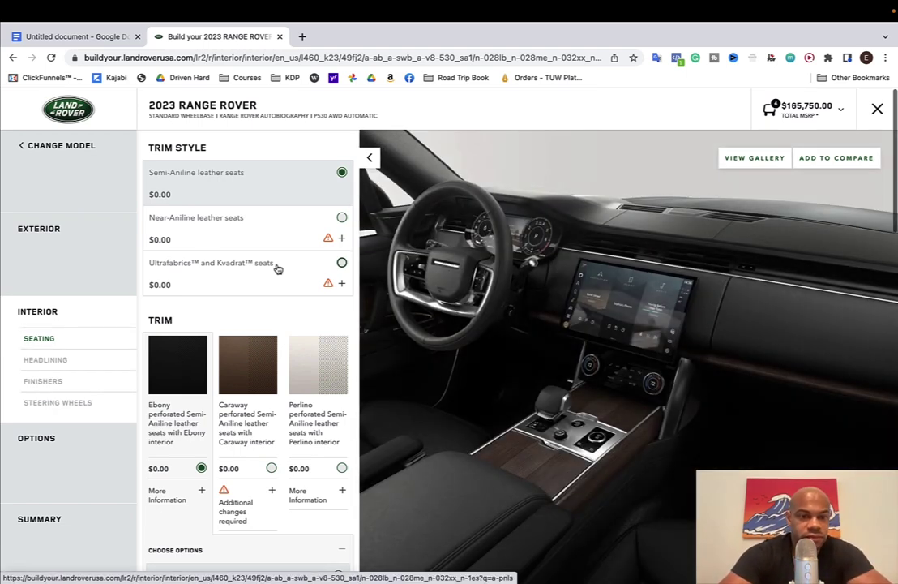
{"action": "scroll", "coordinate": [310, 363], "scroll_direction": "down", "scroll_amount": 2}
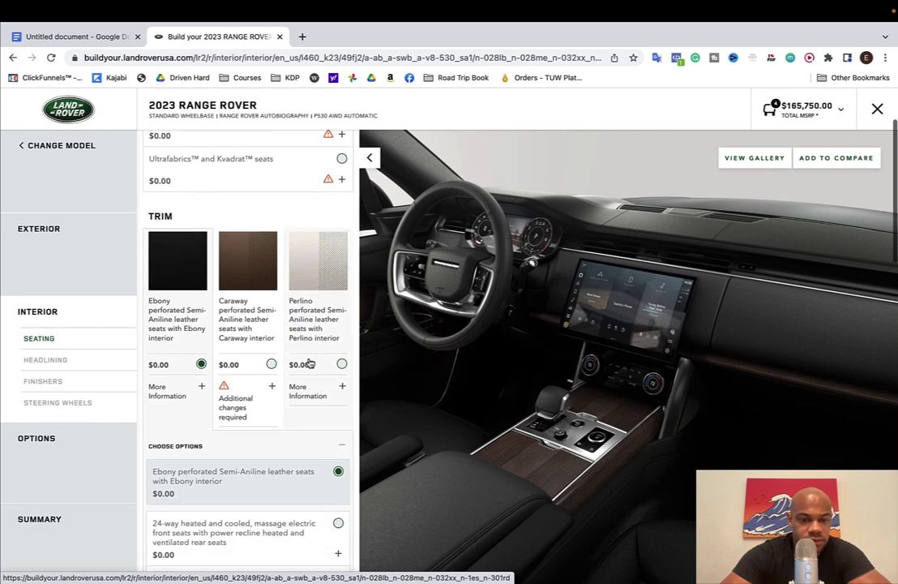
{"action": "scroll", "coordinate": [310, 363], "scroll_direction": "down", "scroll_amount": 1}
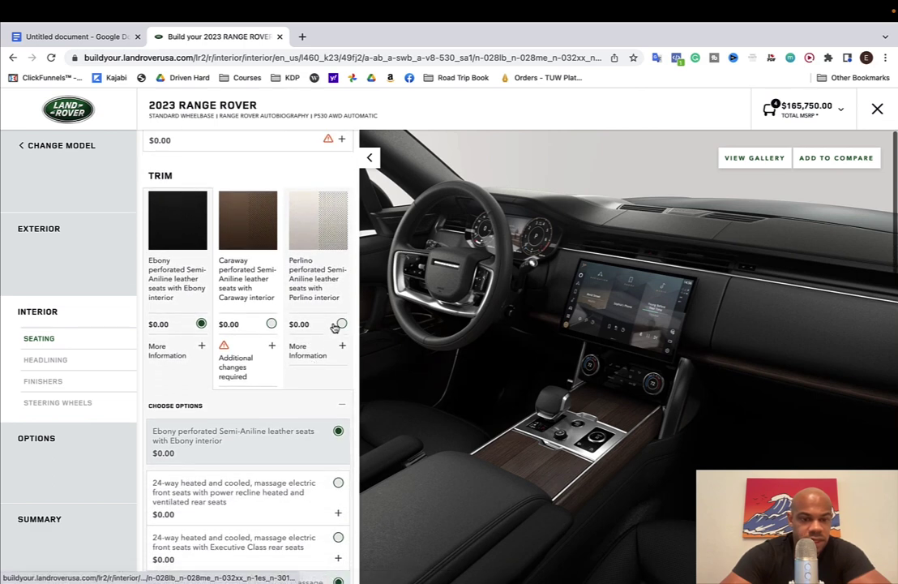
{"action": "scroll", "coordinate": [335, 327], "scroll_direction": "down", "scroll_amount": 1}
{"action": "scroll", "coordinate": [334, 327], "scroll_direction": "down", "scroll_amount": 5}
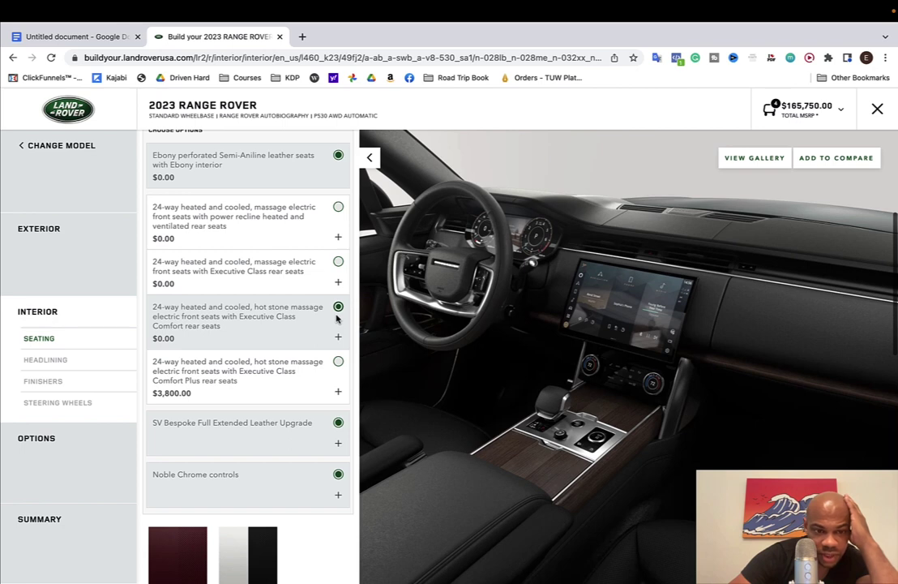
{"action": "scroll", "coordinate": [337, 319], "scroll_direction": "down", "scroll_amount": 2}
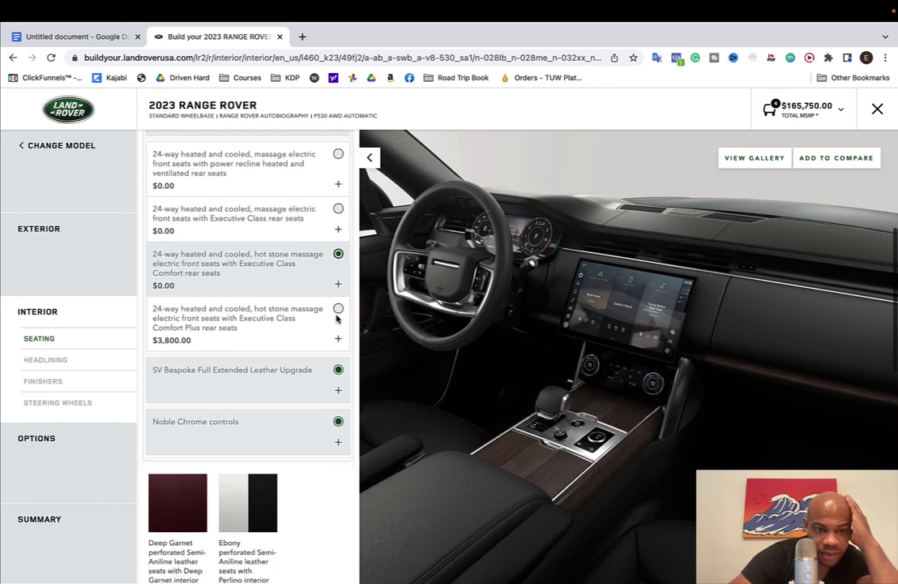
{"action": "scroll", "coordinate": [338, 319], "scroll_direction": "down", "scroll_amount": 1}
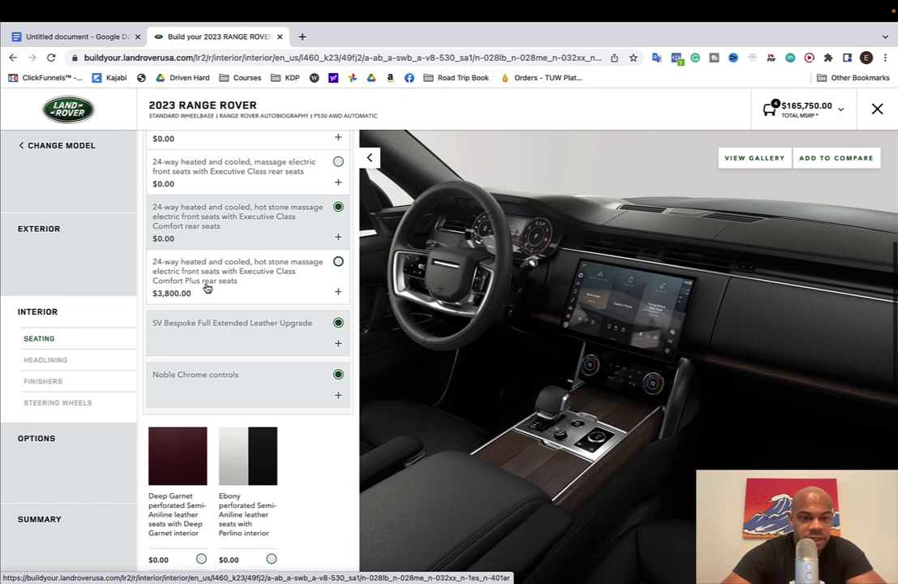
Expand the Comfort Plus seat package features and scroll through the seating options.
{"action": "left_click", "coordinate": [338, 292]}
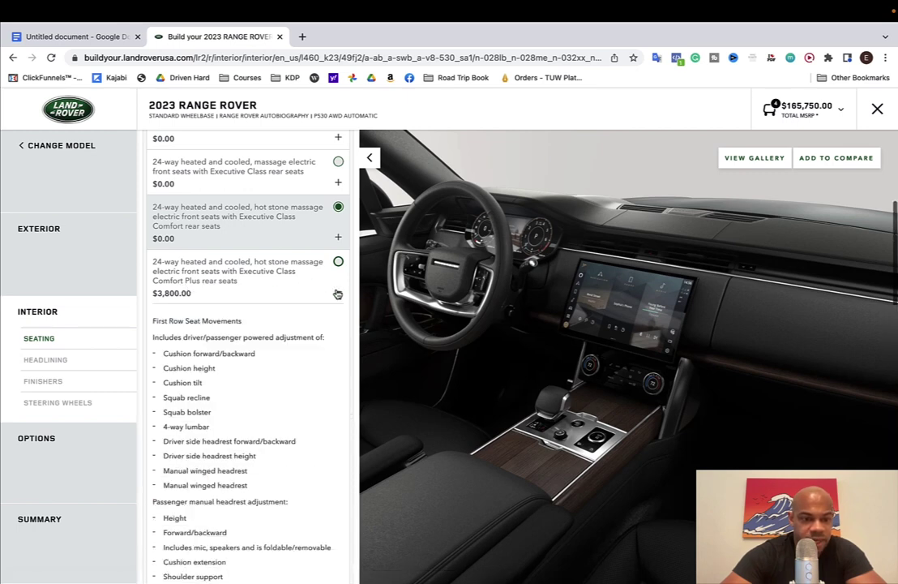
{"action": "scroll", "coordinate": [303, 396], "scroll_direction": "down", "scroll_amount": 1}
{"action": "scroll", "coordinate": [304, 395], "scroll_direction": "down", "scroll_amount": 2}
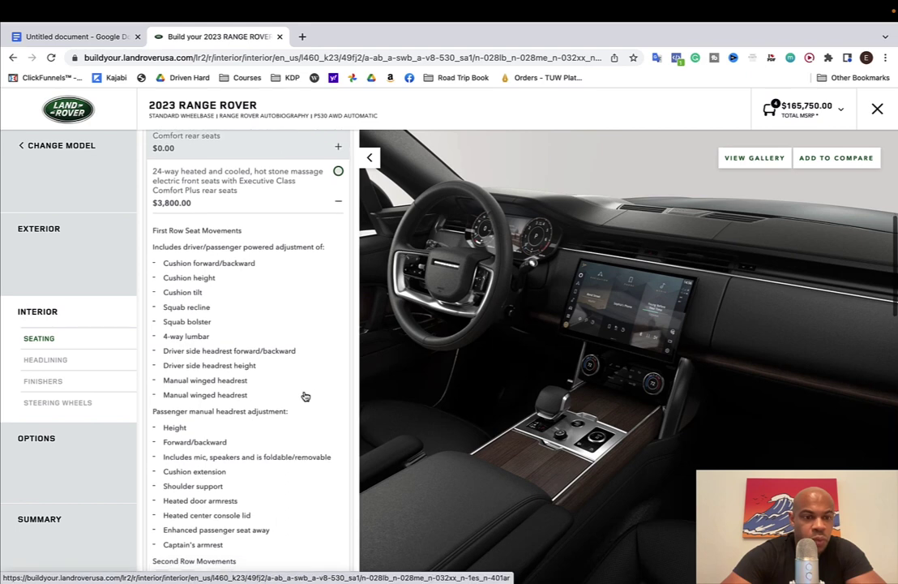
{"action": "scroll", "coordinate": [304, 395], "scroll_direction": "down", "scroll_amount": 2}
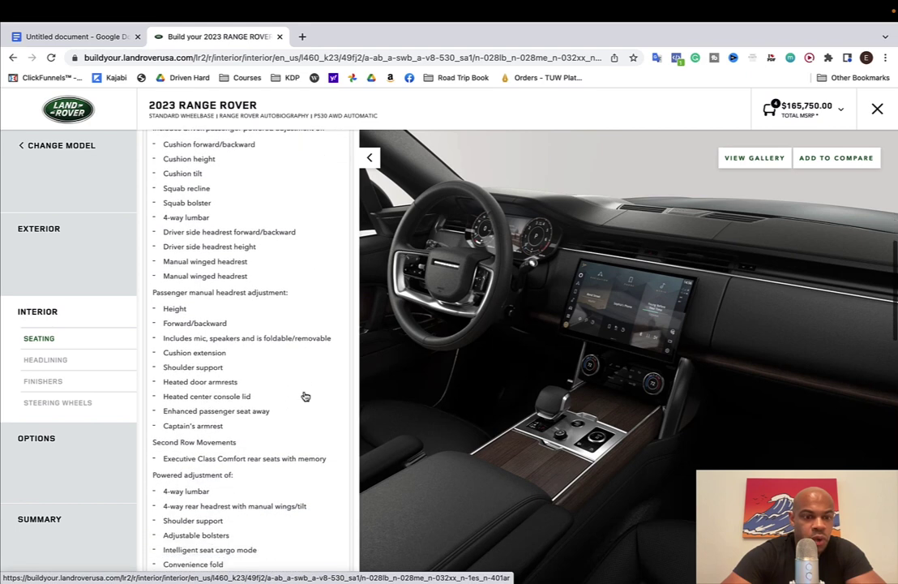
{"action": "scroll", "coordinate": [305, 395], "scroll_direction": "down", "scroll_amount": 4}
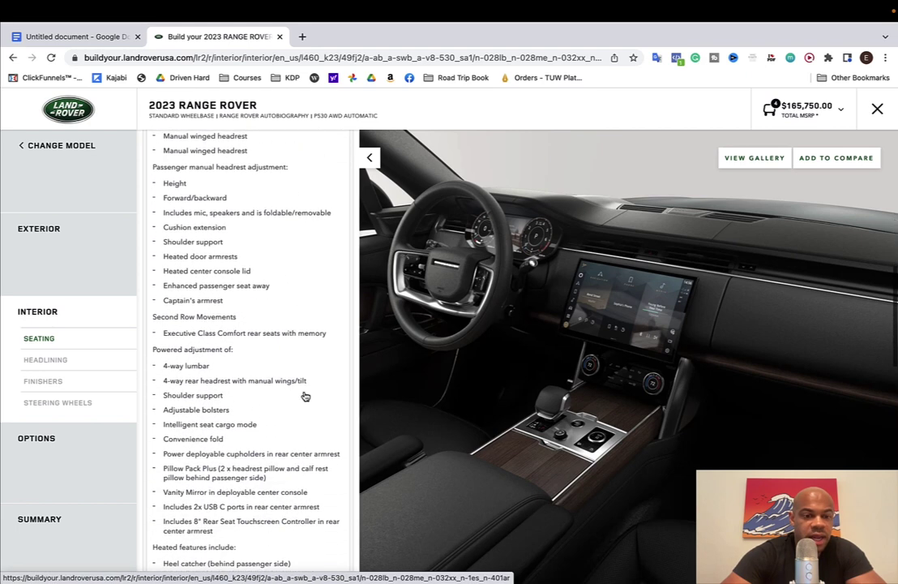
{"action": "scroll", "coordinate": [305, 396], "scroll_direction": "down", "scroll_amount": 1}
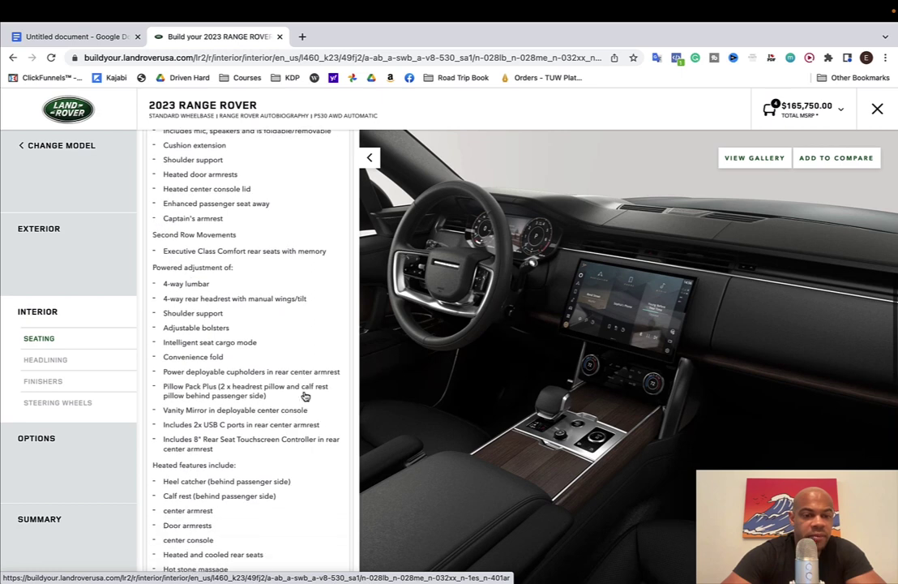
{"action": "scroll", "coordinate": [215, 399], "scroll_direction": "down", "scroll_amount": 3}
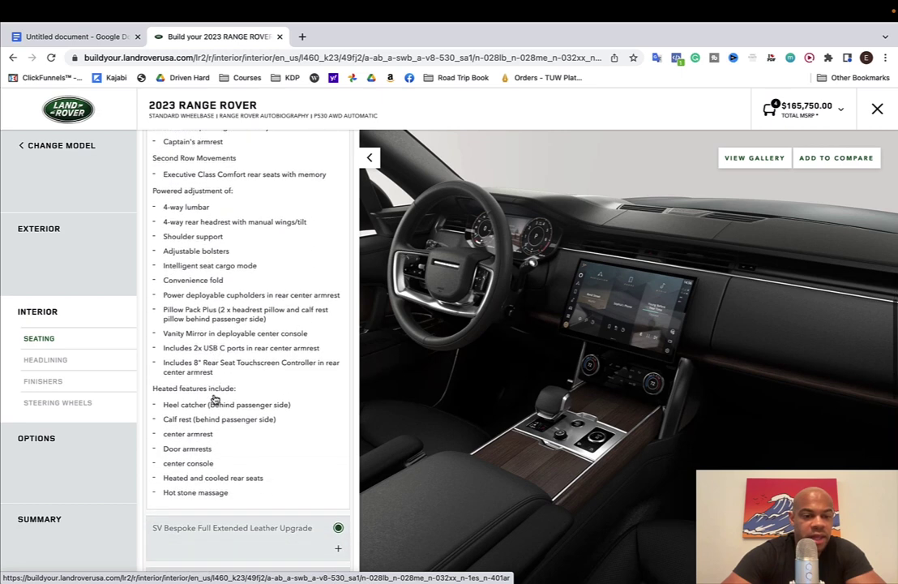
{"action": "scroll", "coordinate": [215, 399], "scroll_direction": "up", "scroll_amount": 15}
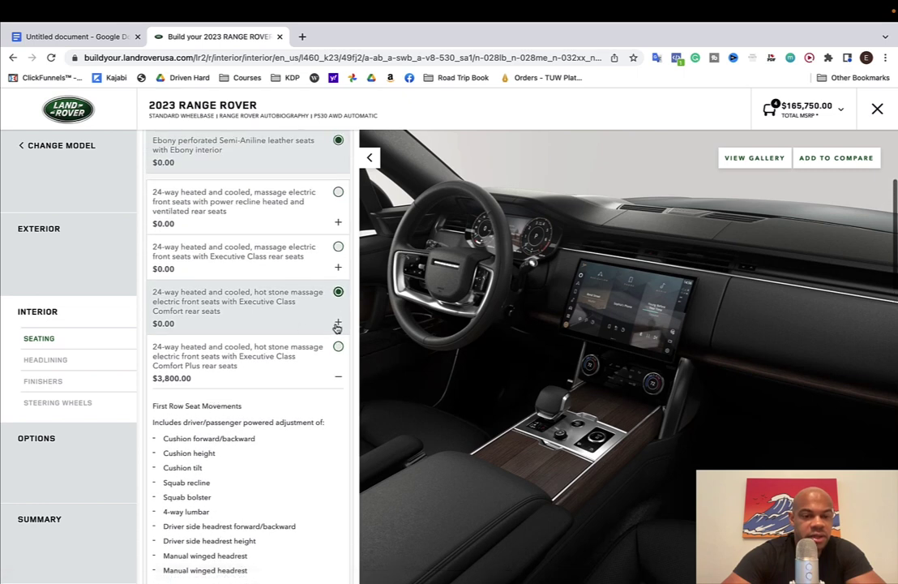
Show the full feature list of the chosen 24-way hot stone massage seats.
{"action": "left_click", "coordinate": [338, 321]}
{"action": "scroll", "coordinate": [320, 368], "scroll_direction": "down", "scroll_amount": 10}
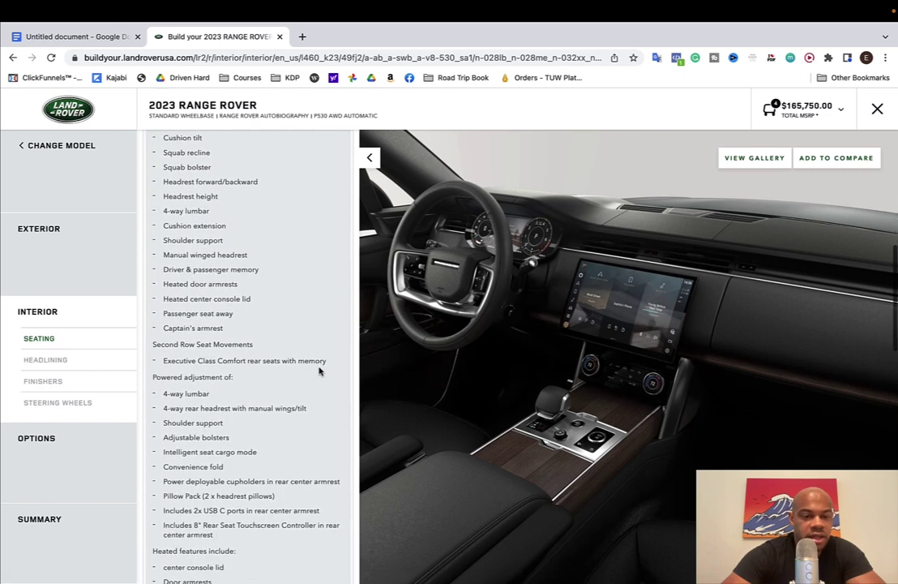
{"action": "scroll", "coordinate": [320, 370], "scroll_direction": "up", "scroll_amount": 3}
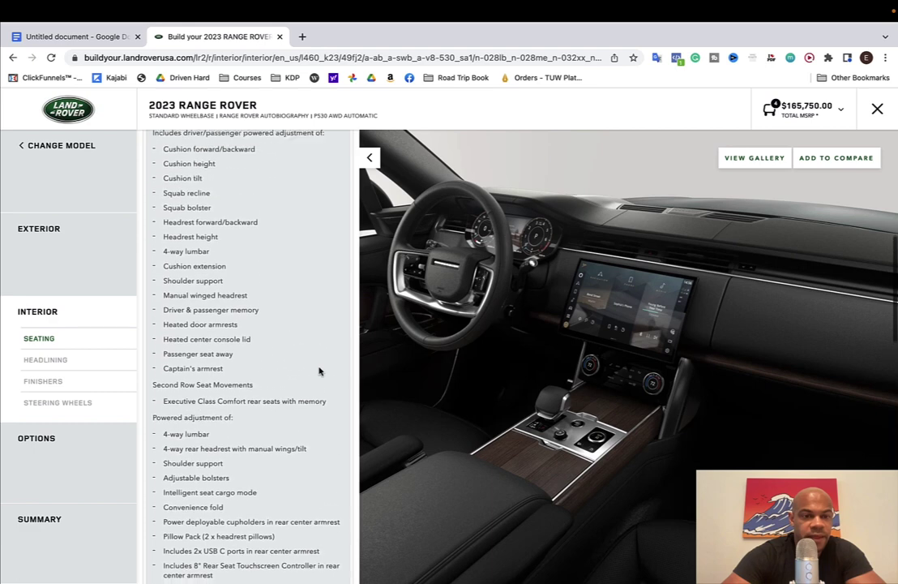
{"action": "scroll", "coordinate": [321, 370], "scroll_direction": "down", "scroll_amount": 8}
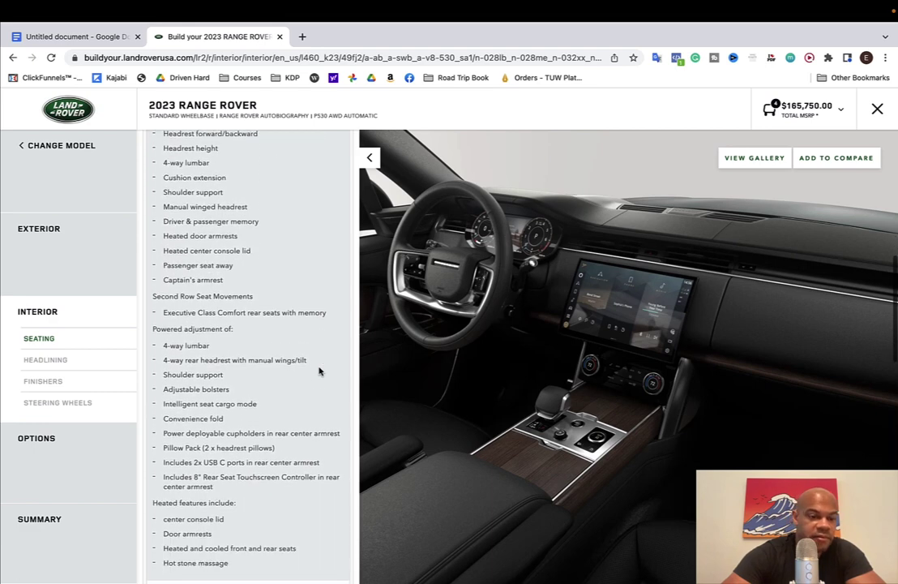
{"action": "scroll", "coordinate": [321, 370], "scroll_direction": "down", "scroll_amount": 2}
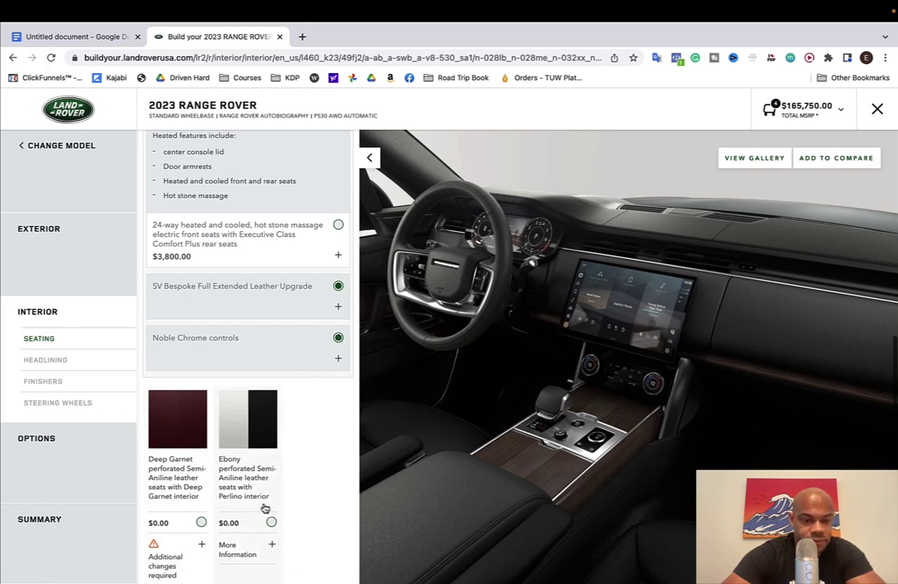
{"action": "scroll", "coordinate": [263, 507], "scroll_direction": "down", "scroll_amount": 3}
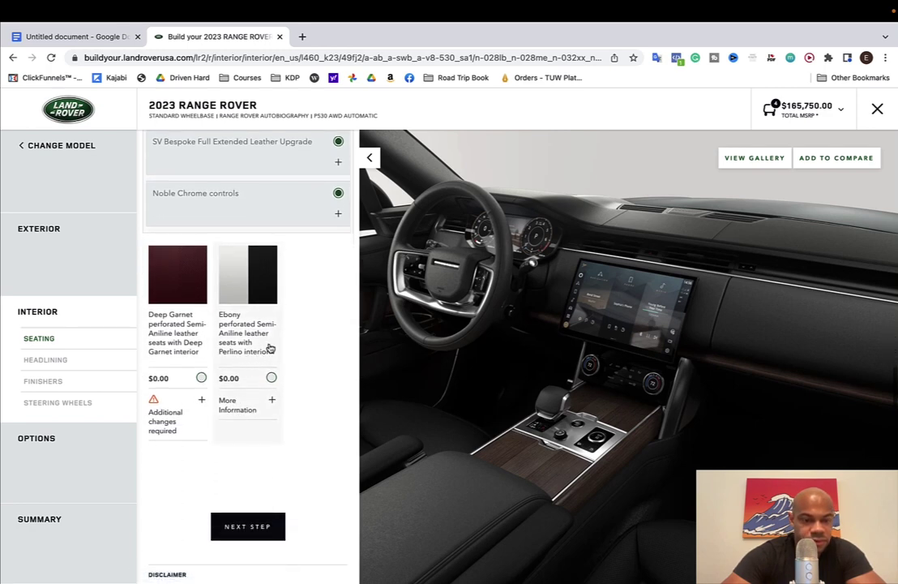
{"action": "scroll", "coordinate": [269, 374], "scroll_direction": "down", "scroll_amount": 3}
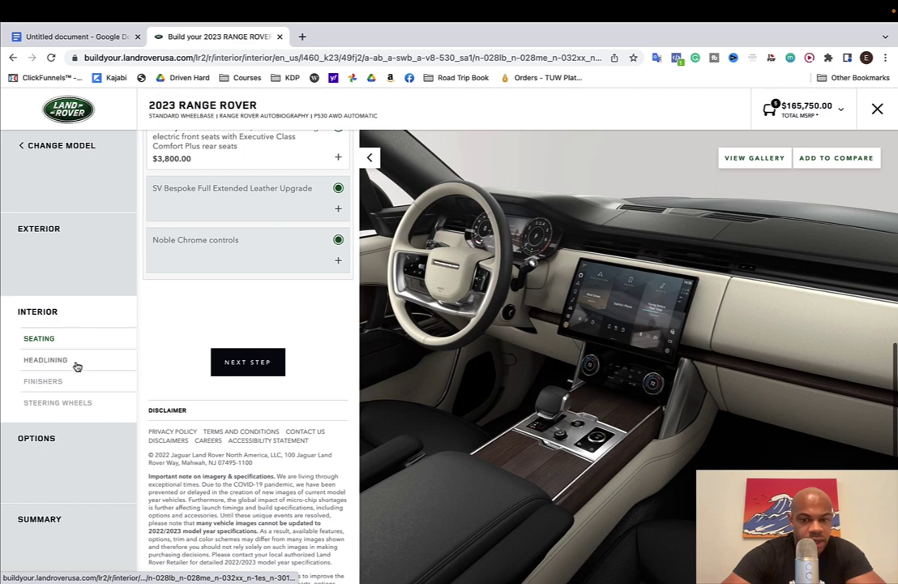
Skip past Headlining, pick Natural Brown Silver Birch veneer and the $550 SV Bespoke wood-and-leather wheel.
{"action": "left_click", "coordinate": [77, 366]}
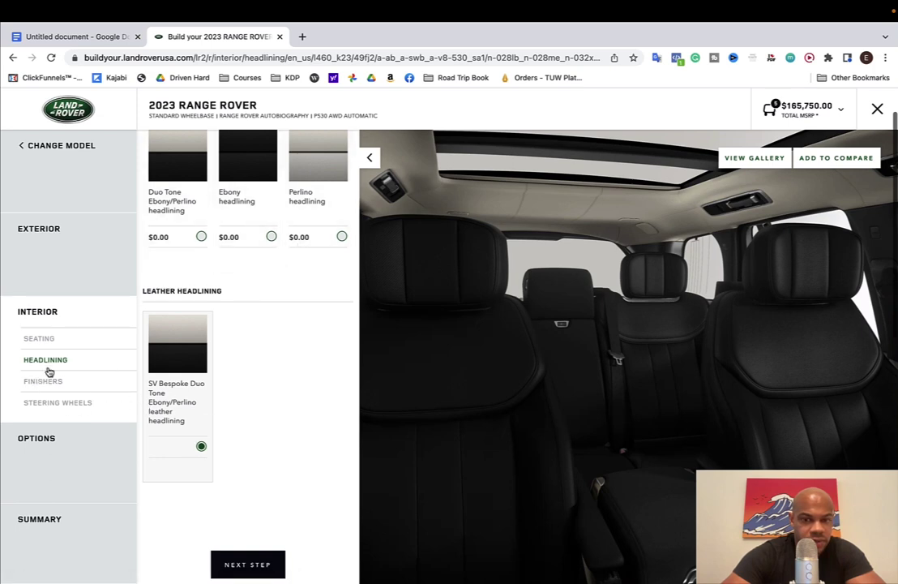
{"action": "left_click", "coordinate": [70, 381]}
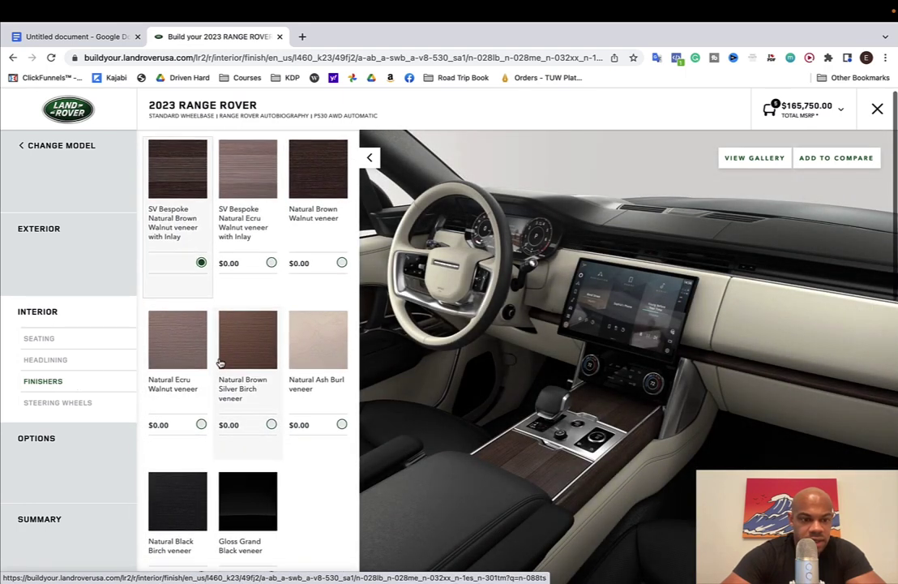
{"action": "scroll", "coordinate": [280, 406], "scroll_direction": "down", "scroll_amount": 1}
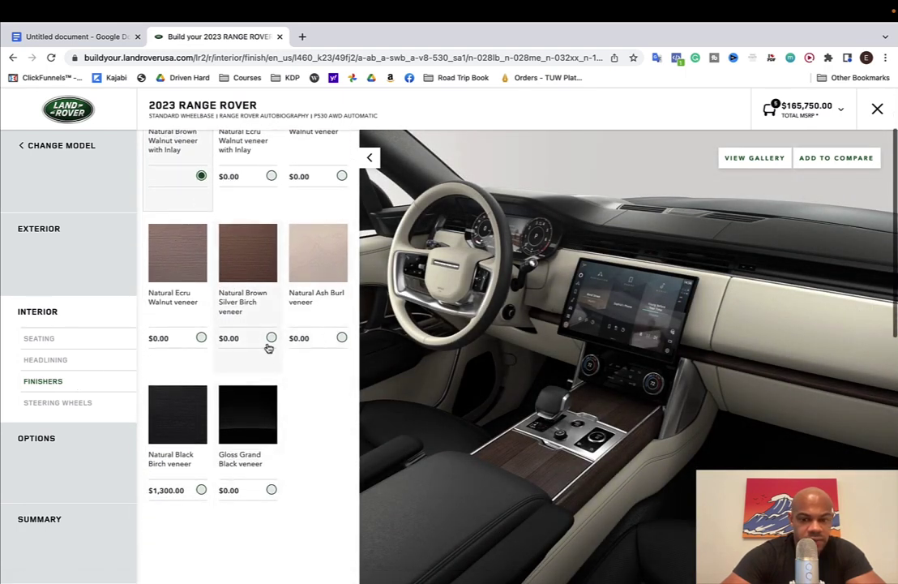
{"action": "scroll", "coordinate": [269, 353], "scroll_direction": "up", "scroll_amount": 1}
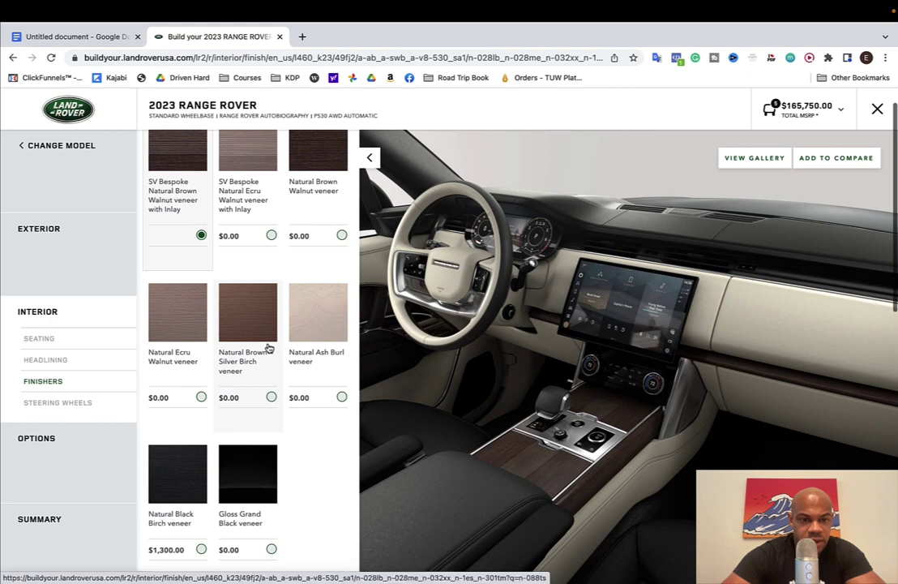
{"action": "left_click", "coordinate": [271, 396]}
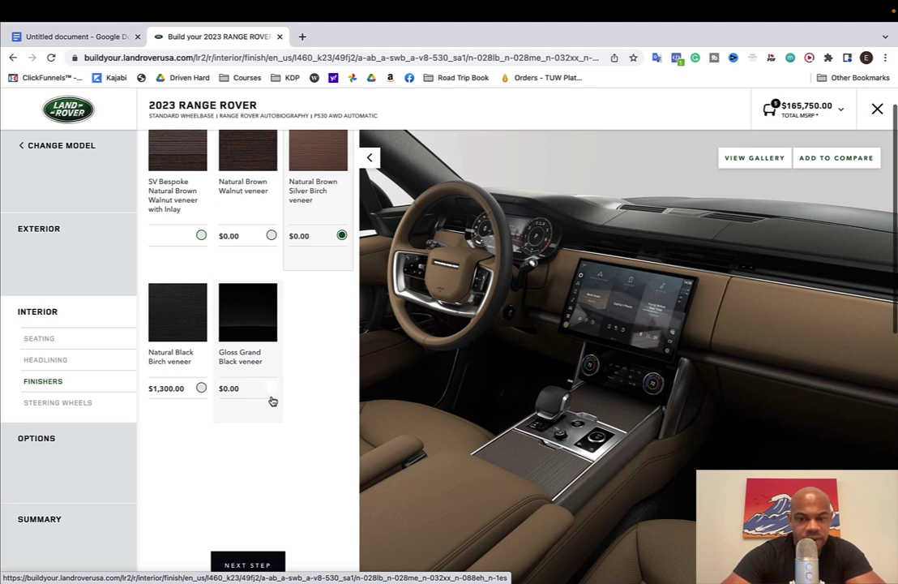
{"action": "left_click", "coordinate": [90, 403]}
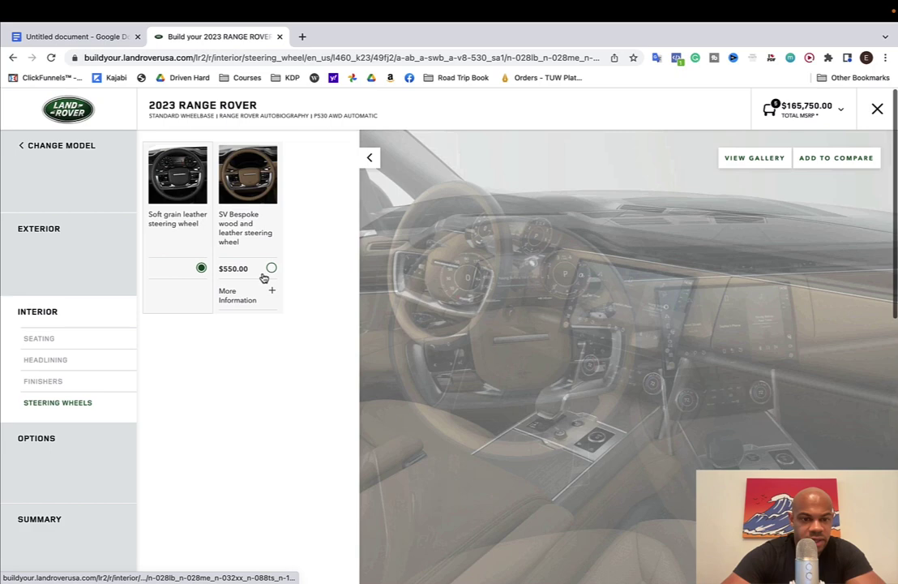
{"action": "left_click", "coordinate": [269, 270]}
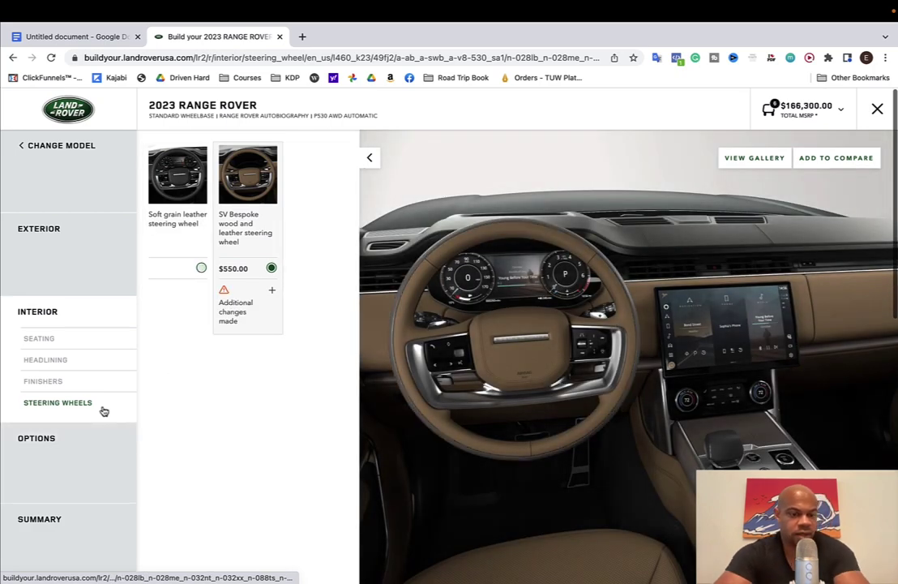
Add the Premium Interior Protection and Storage, Wheel Protection and Exterior Protection packs.
{"action": "left_click", "coordinate": [86, 477]}
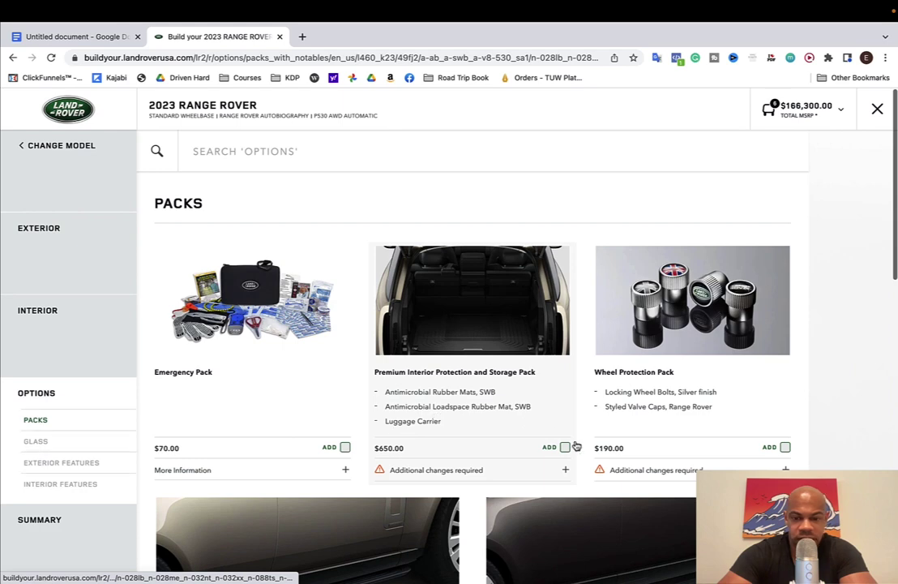
{"action": "left_click", "coordinate": [565, 447]}
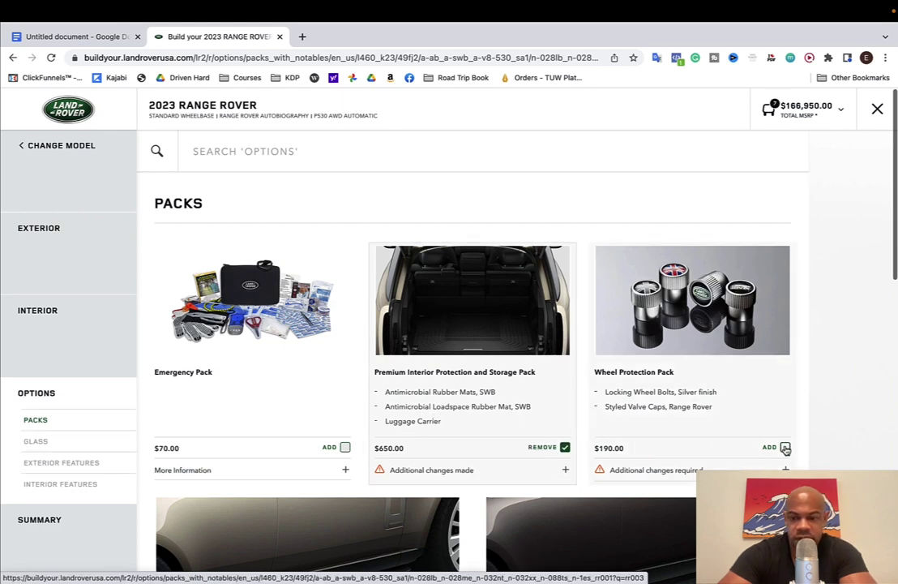
{"action": "left_click", "coordinate": [786, 448]}
{"action": "scroll", "coordinate": [785, 448], "scroll_direction": "down", "scroll_amount": 7}
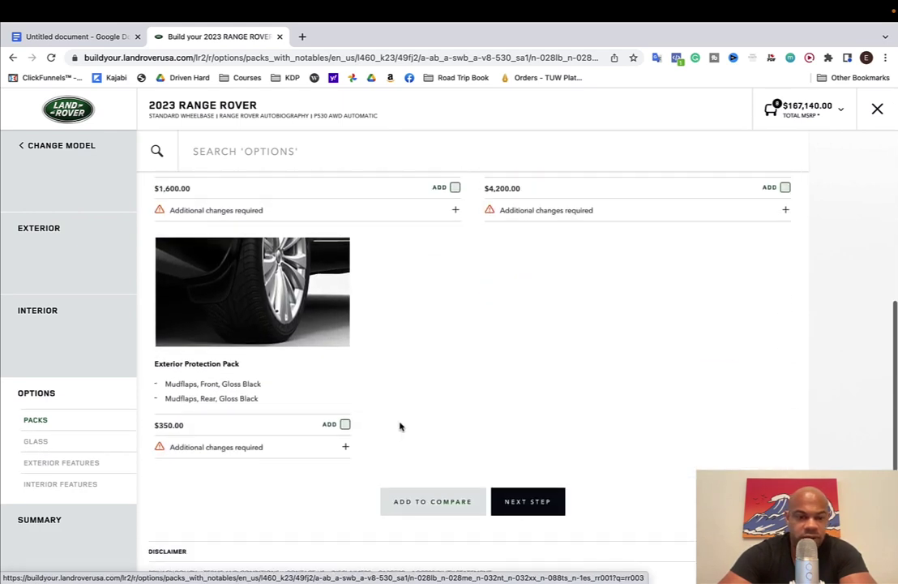
{"action": "left_click", "coordinate": [344, 424]}
Add the heated windshield and laminated side glass, then finish the build at $168,540.
{"action": "left_click", "coordinate": [81, 444]}
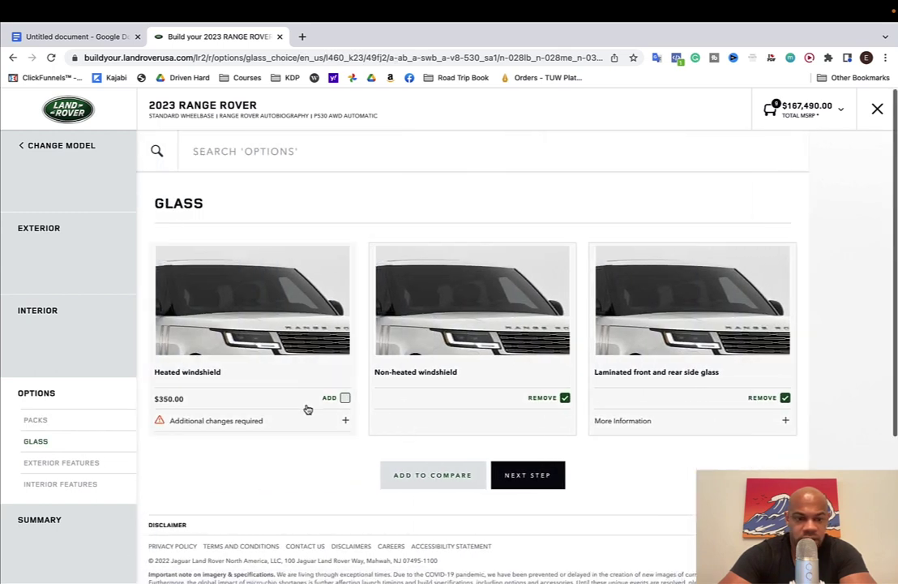
{"action": "left_click", "coordinate": [344, 398]}
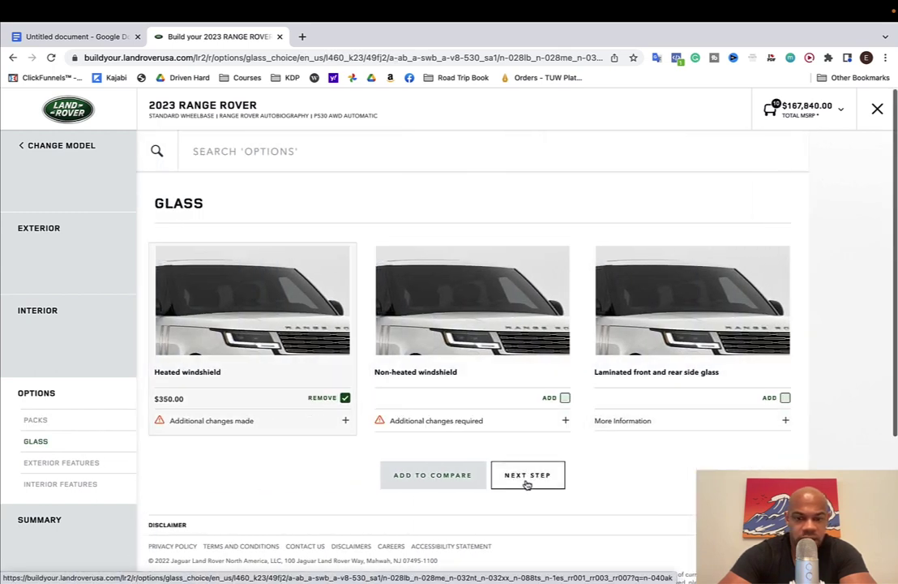
{"action": "left_click", "coordinate": [784, 398]}
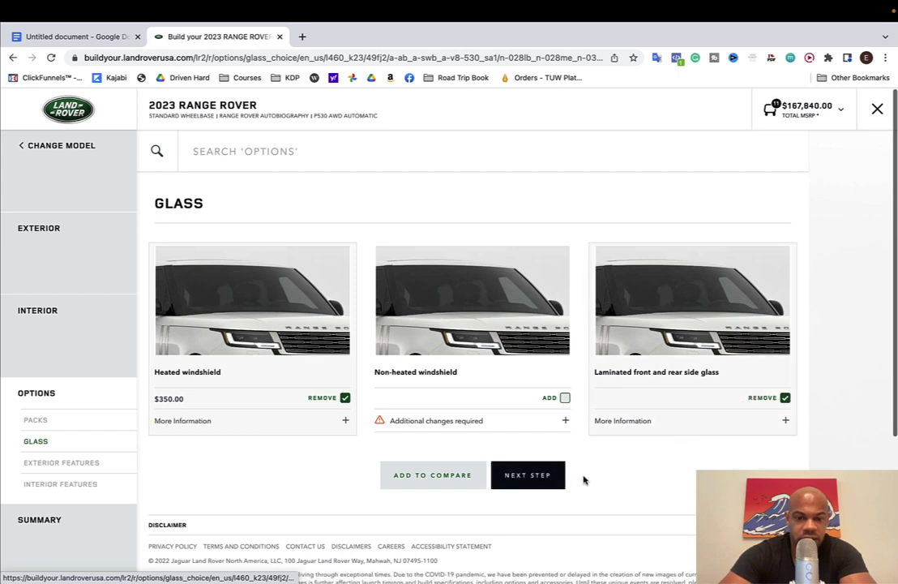
{"action": "left_click", "coordinate": [535, 477]}
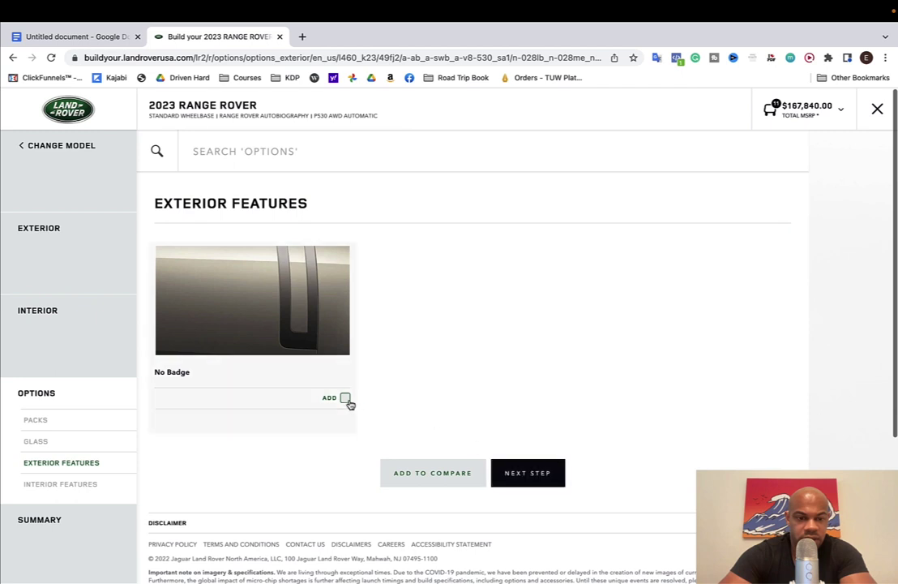
{"action": "left_click", "coordinate": [522, 474]}
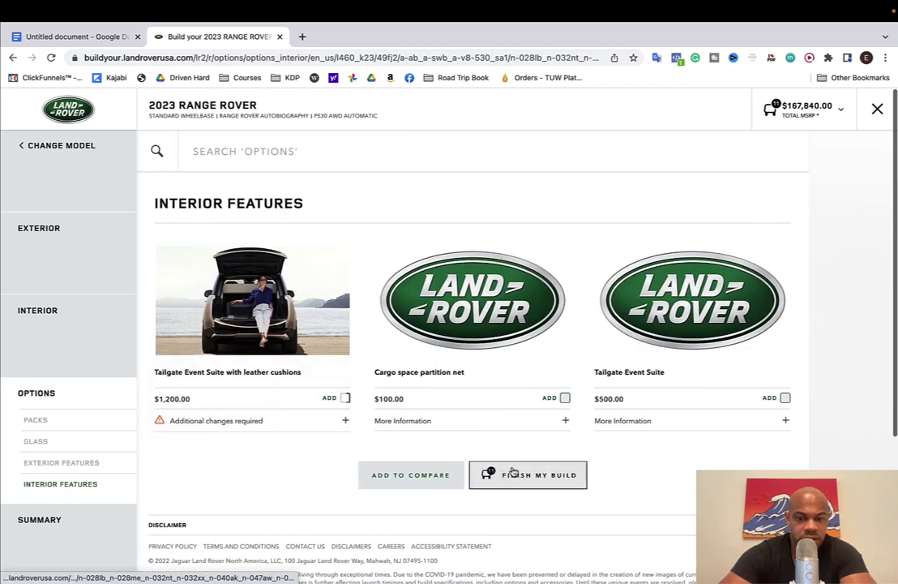
{"action": "left_click", "coordinate": [512, 473]}
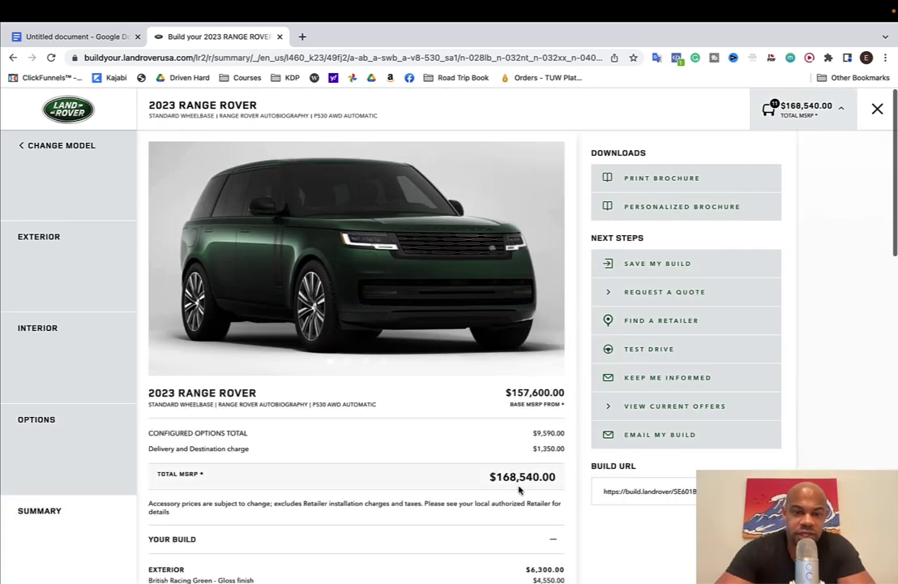
{"action": "left_click", "coordinate": [551, 261]}
{"action": "left_click", "coordinate": [552, 261]}
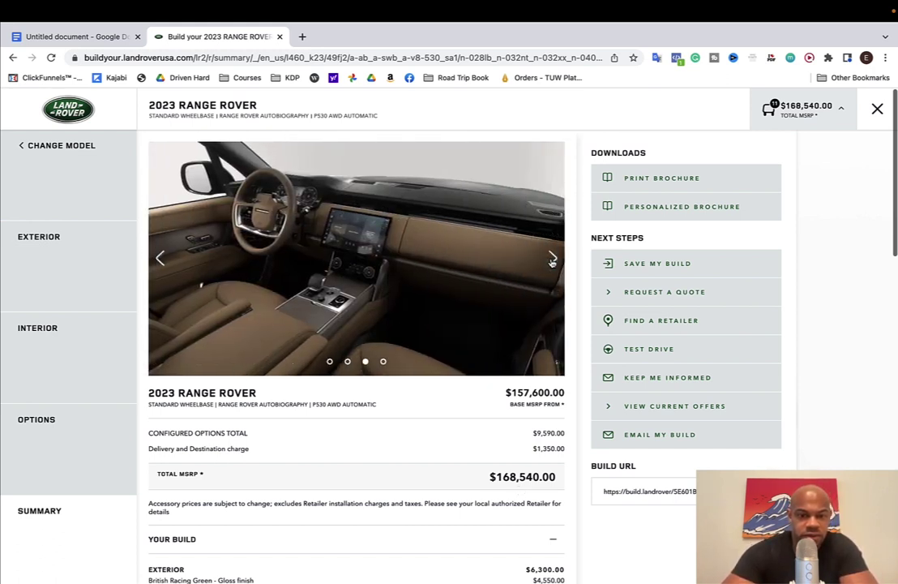
{"action": "left_click", "coordinate": [552, 260]}
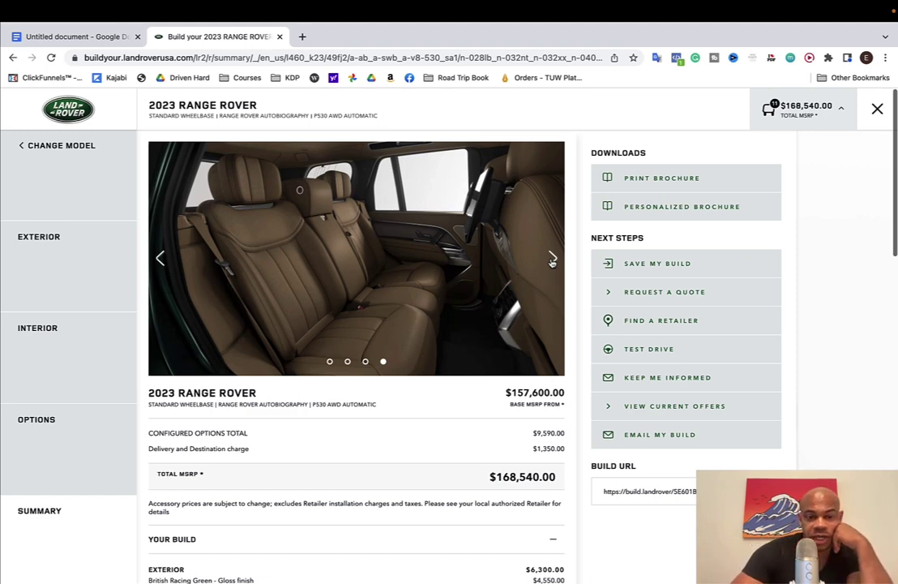
{"action": "left_click", "coordinate": [552, 260]}
{"action": "left_click", "coordinate": [552, 260]}
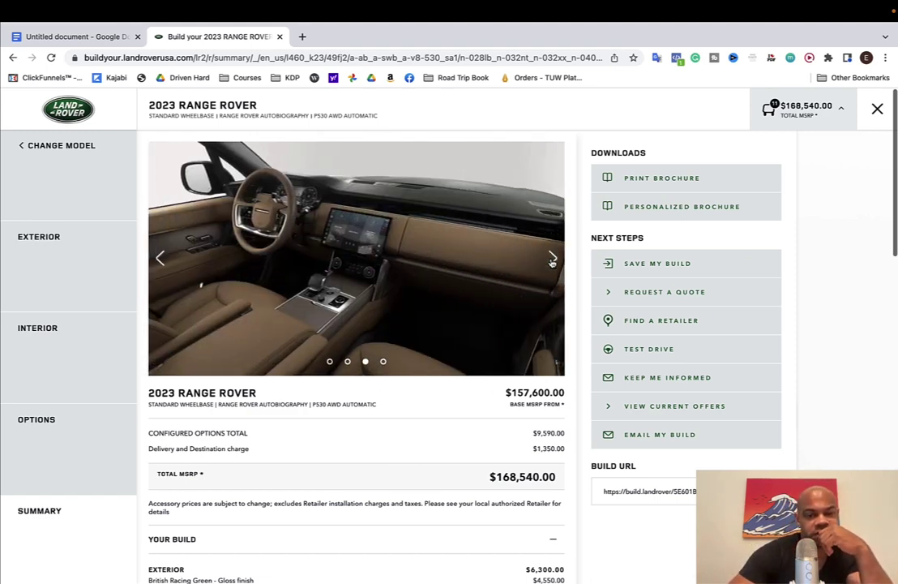
{"action": "left_click", "coordinate": [552, 260]}
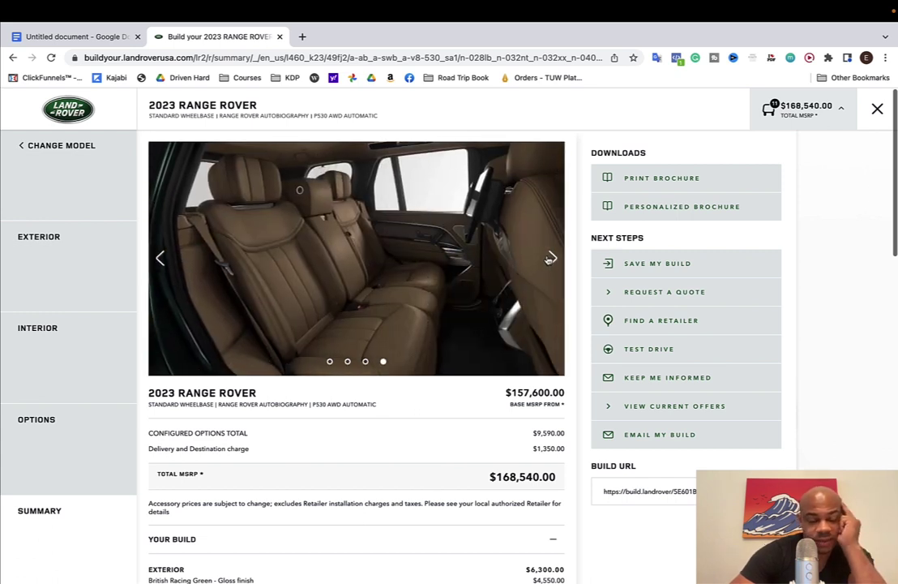
{"action": "left_click", "coordinate": [551, 259]}
{"action": "left_click", "coordinate": [162, 267]}
{"action": "scroll", "coordinate": [222, 283], "scroll_direction": "down", "scroll_amount": 1}
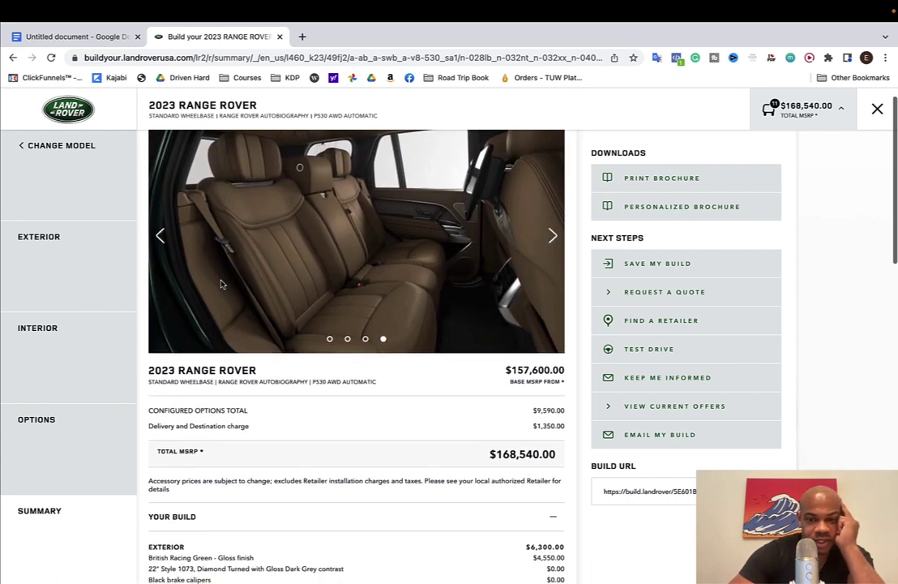
{"action": "left_click", "coordinate": [553, 236]}
{"action": "scroll", "coordinate": [528, 271], "scroll_direction": "up", "scroll_amount": 1}
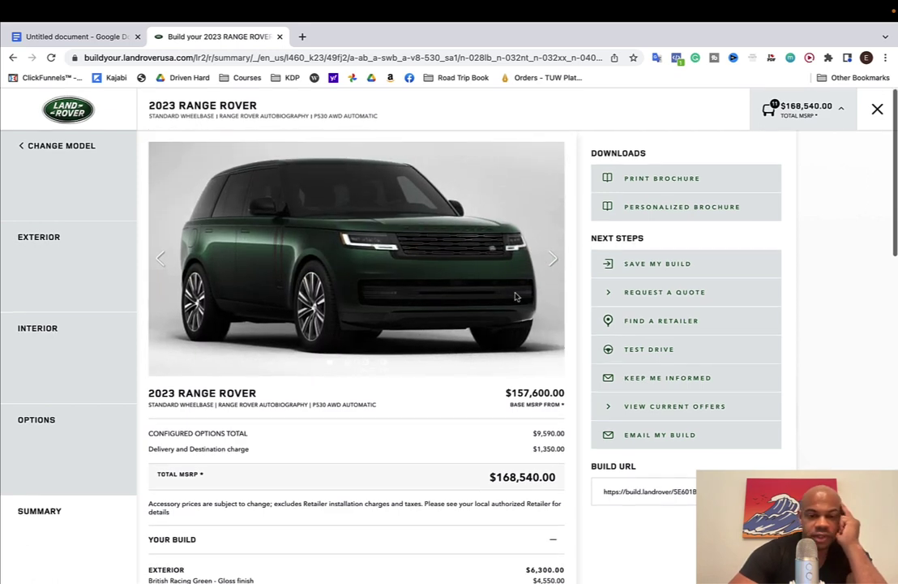